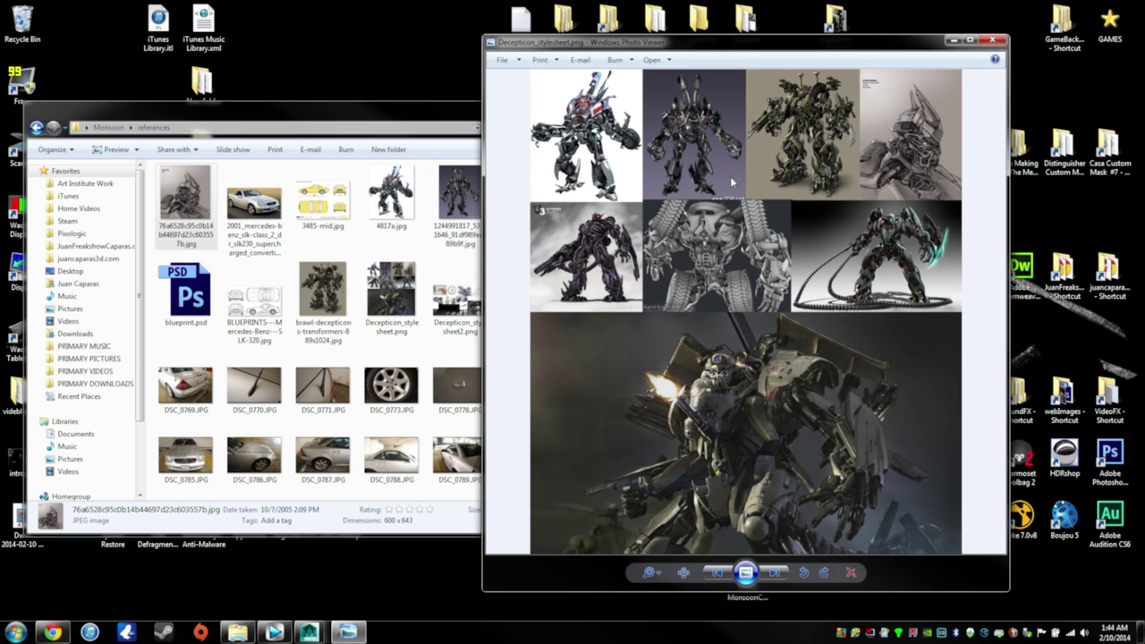
Examine the robot designs in Decepticon_stylesheet.png up close, from the upper character rows to the large battle scene
scroll(761, 393, up, 2)
scroll(766, 269, down, 2)
scroll(751, 233, up, 1)
drag(752, 195, 901, 298)
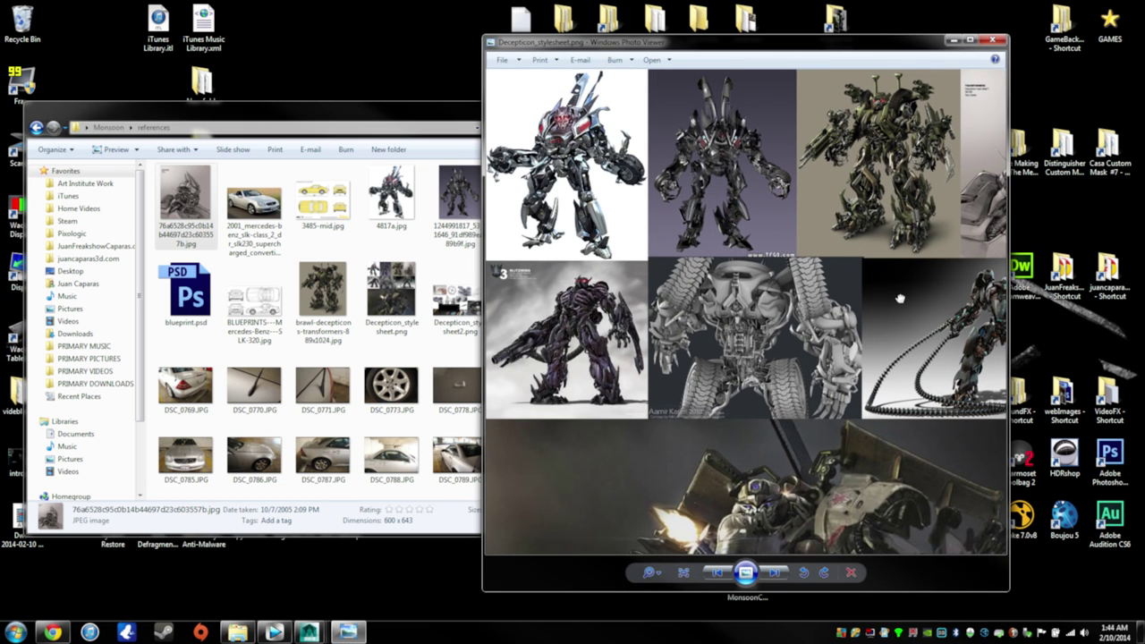
scroll(772, 355, down, 3)
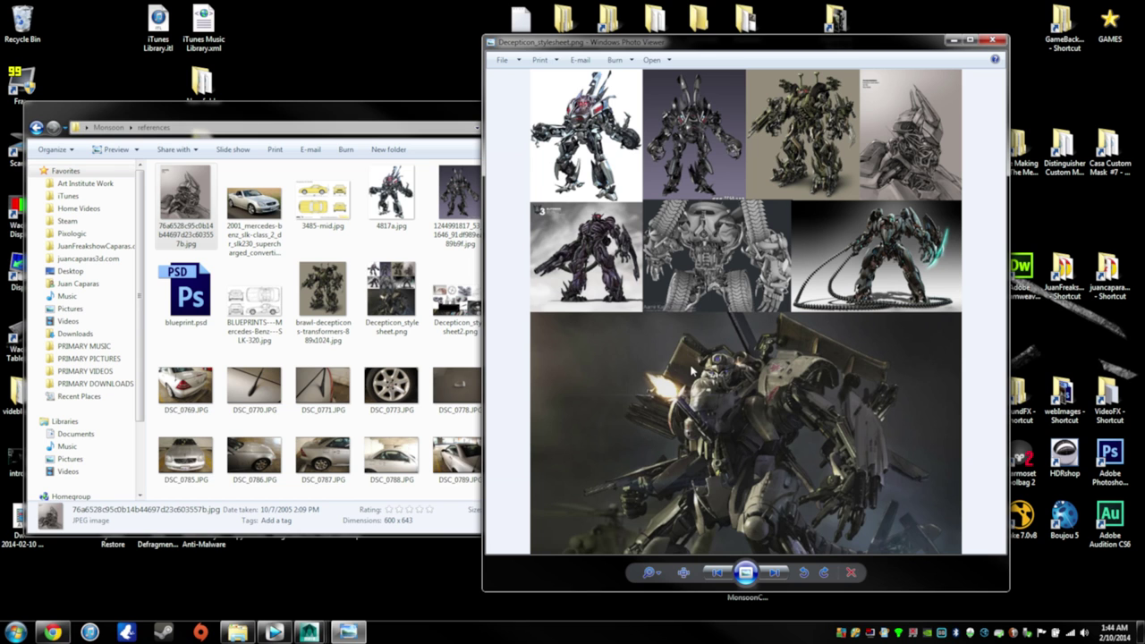
scroll(745, 398, up, 2)
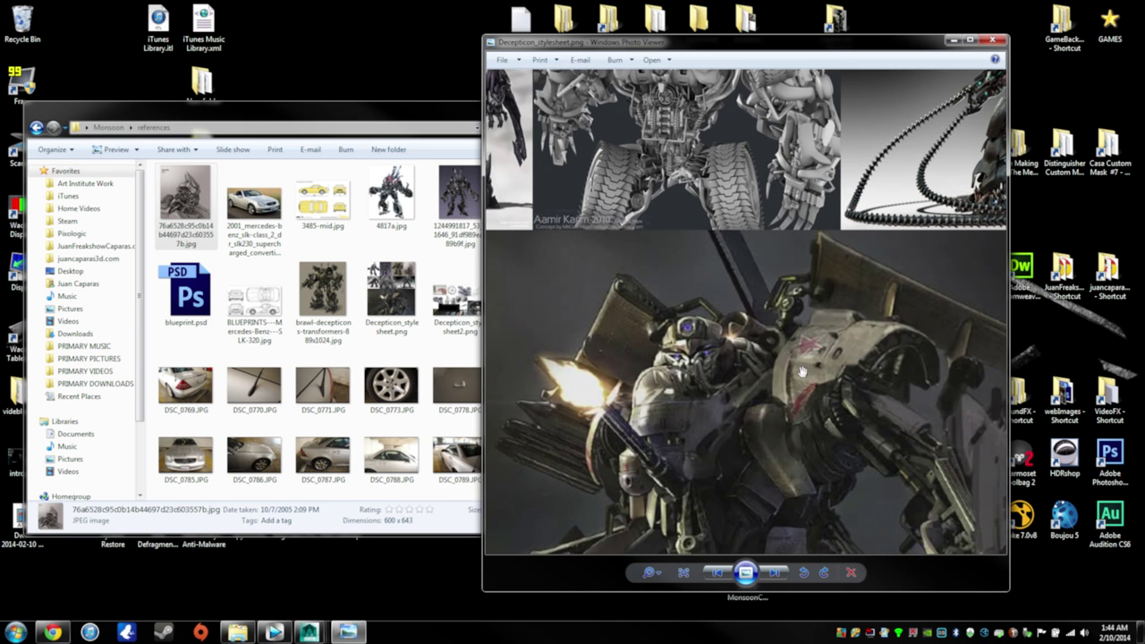
scroll(803, 372, down, 2)
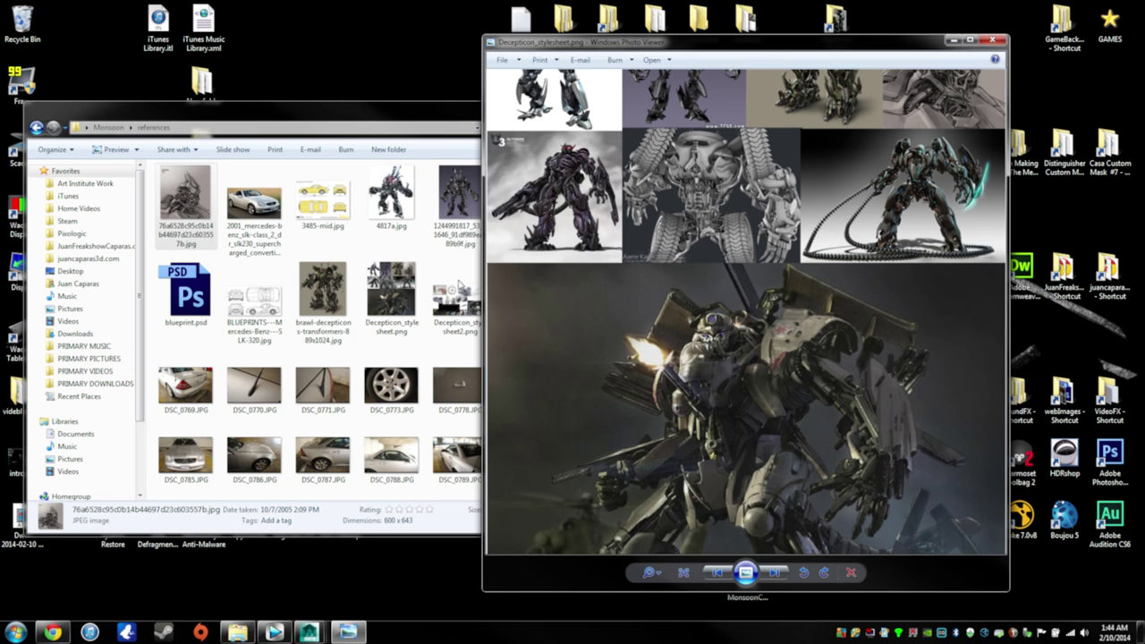
drag(726, 192, 719, 369)
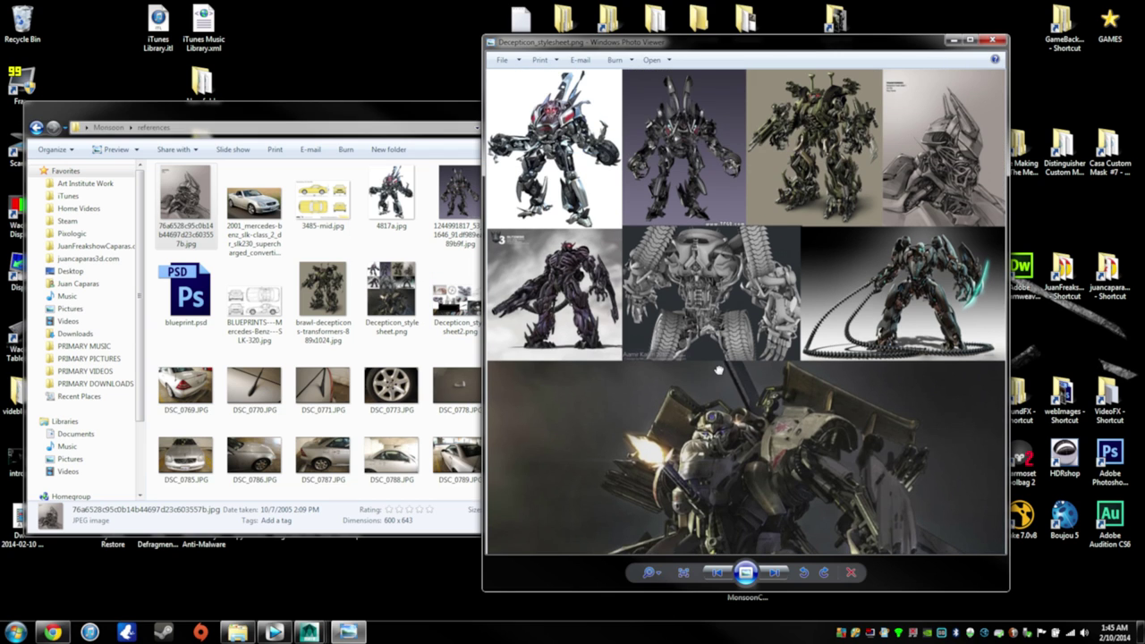
scroll(839, 404, down, 2)
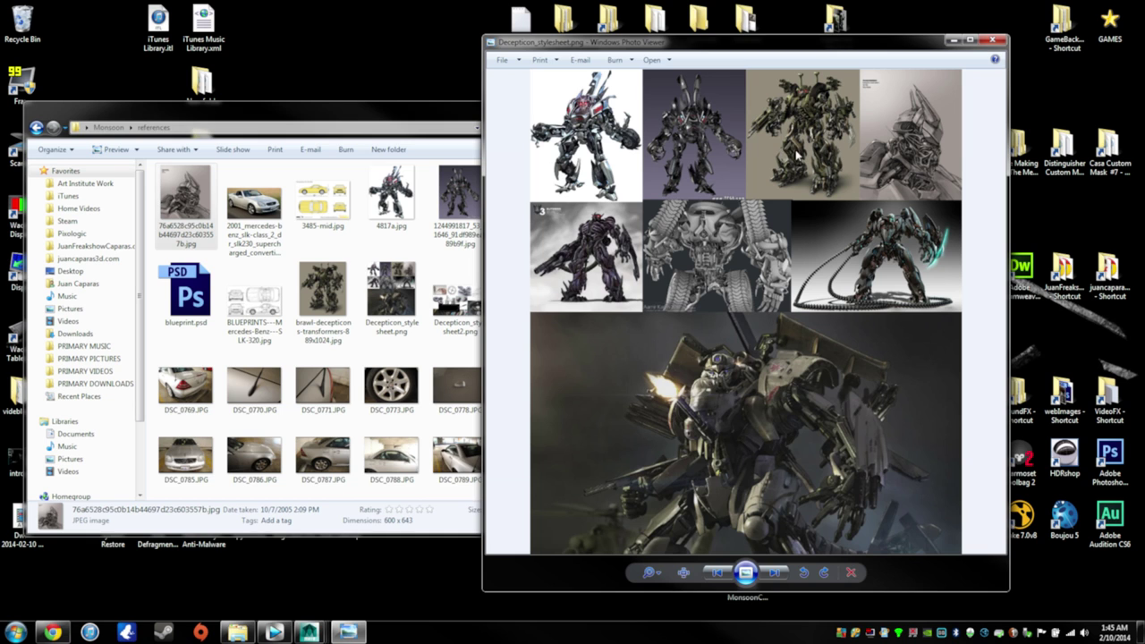
Bring up Decepticon_stylesheet2.png and examine its mechanical references, including the gears, rivets and the articulated finger claw
click(775, 572)
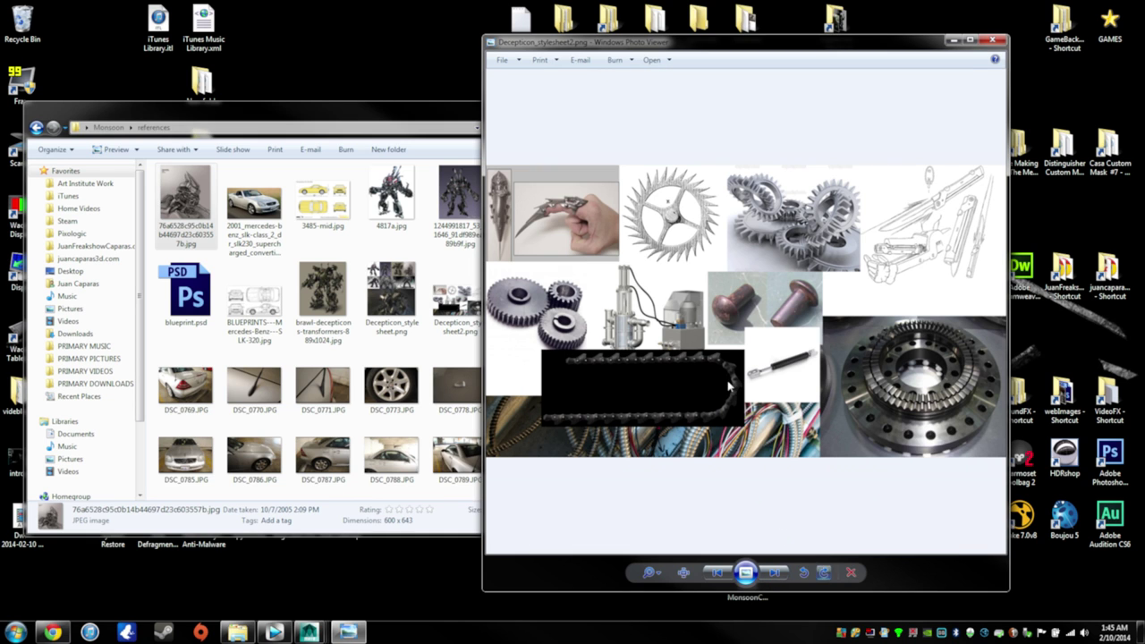
scroll(767, 340, up, 2)
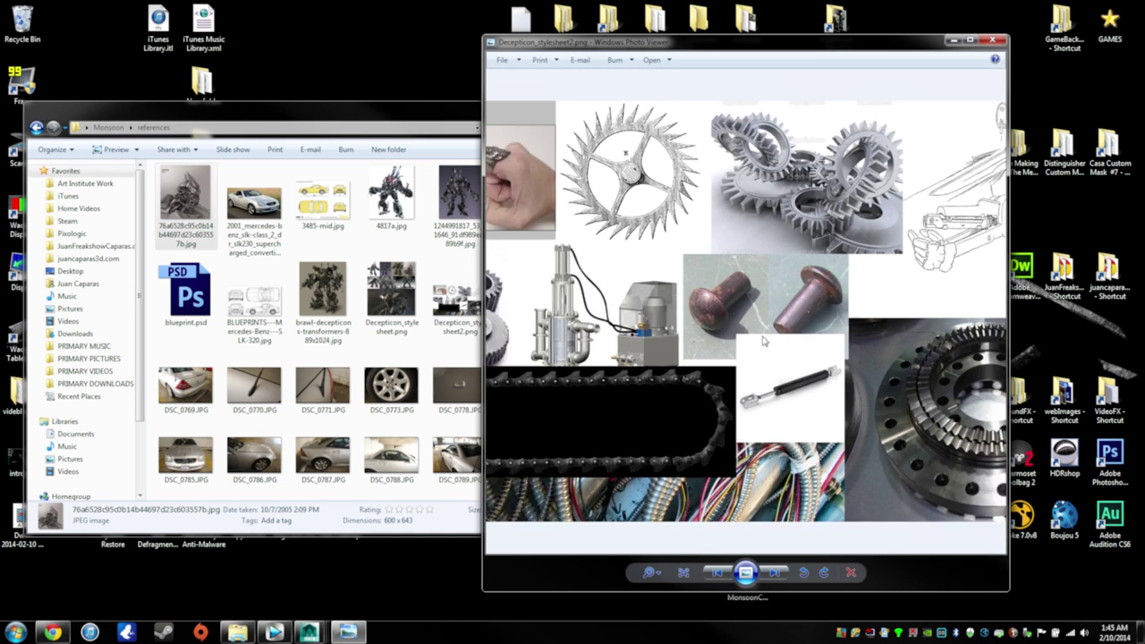
scroll(763, 345, down, 2)
scroll(761, 343, up, 1)
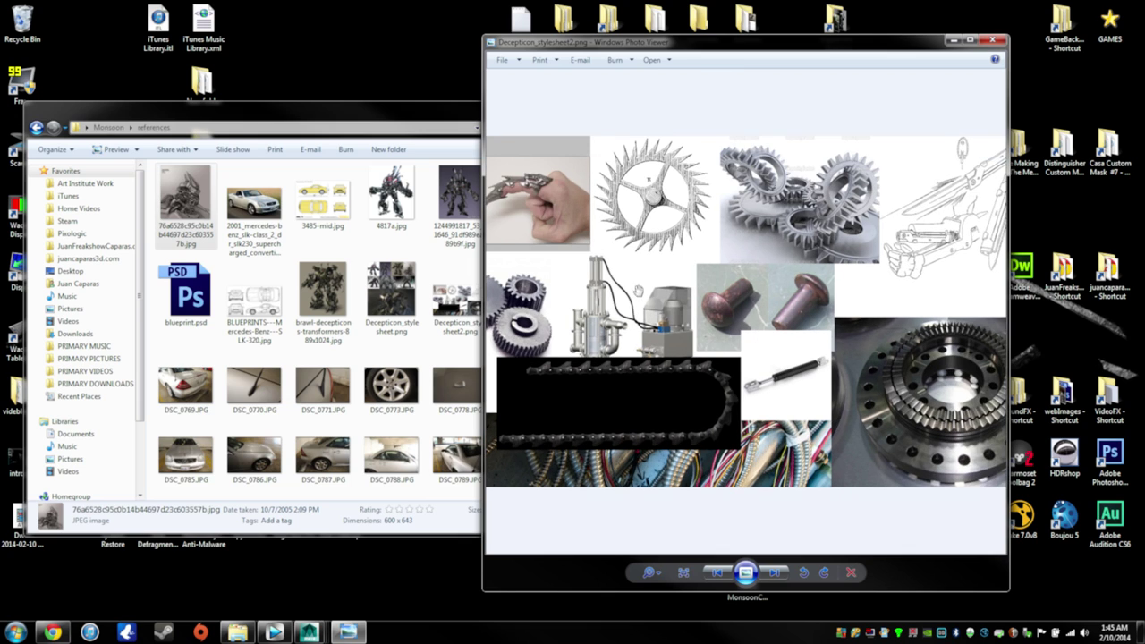
scroll(662, 288, up, 1)
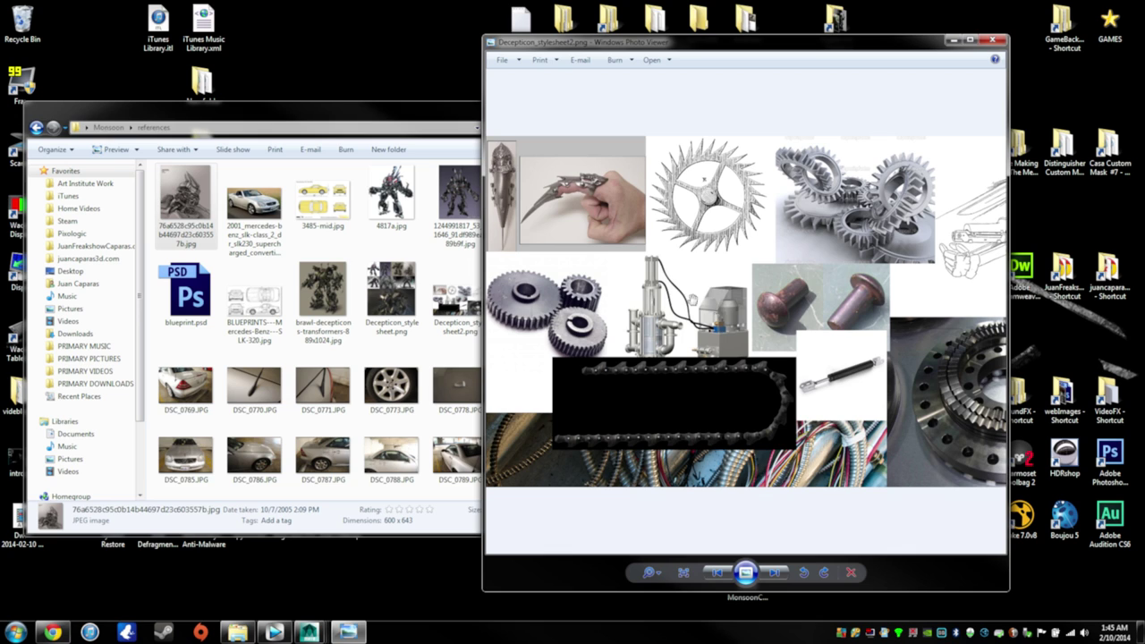
drag(837, 276, 678, 268)
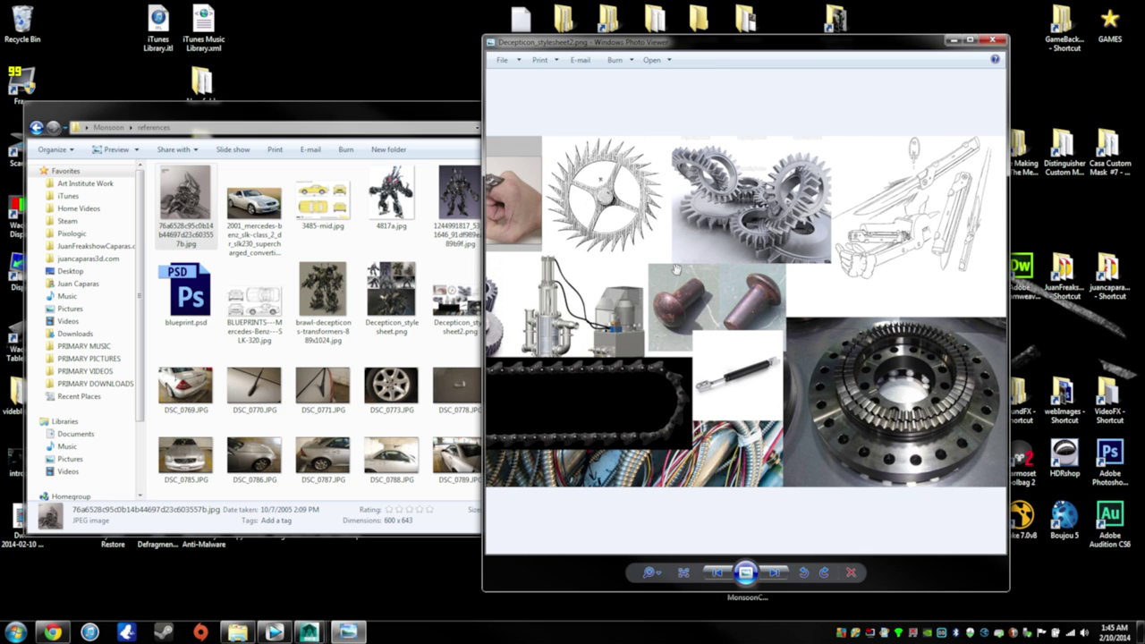
drag(650, 257, 756, 250)
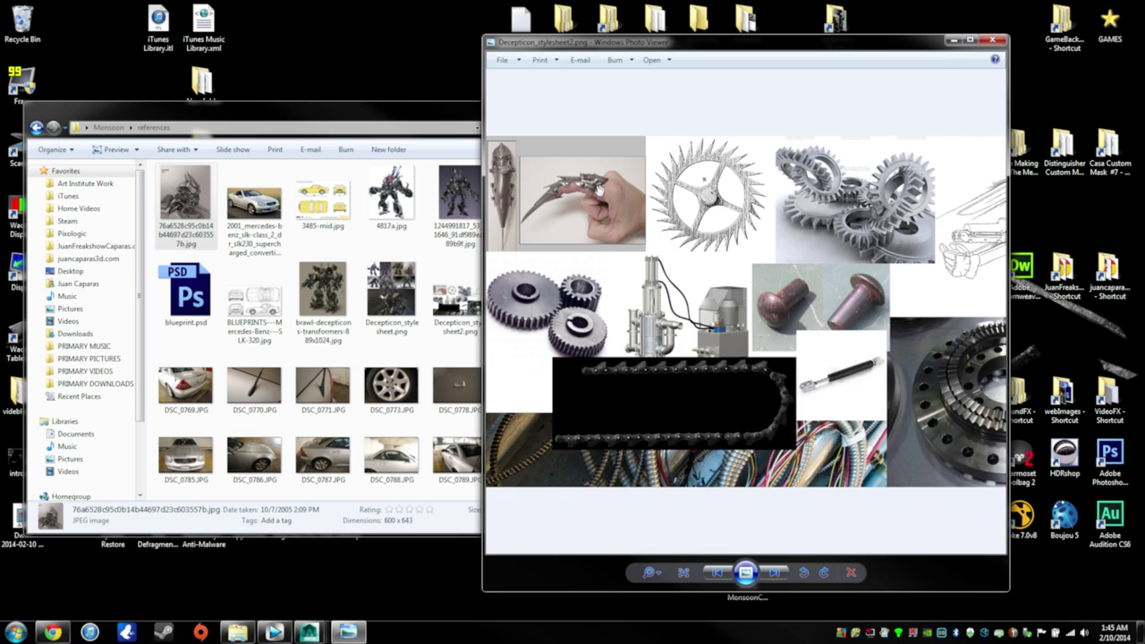
scroll(599, 190, up, 3)
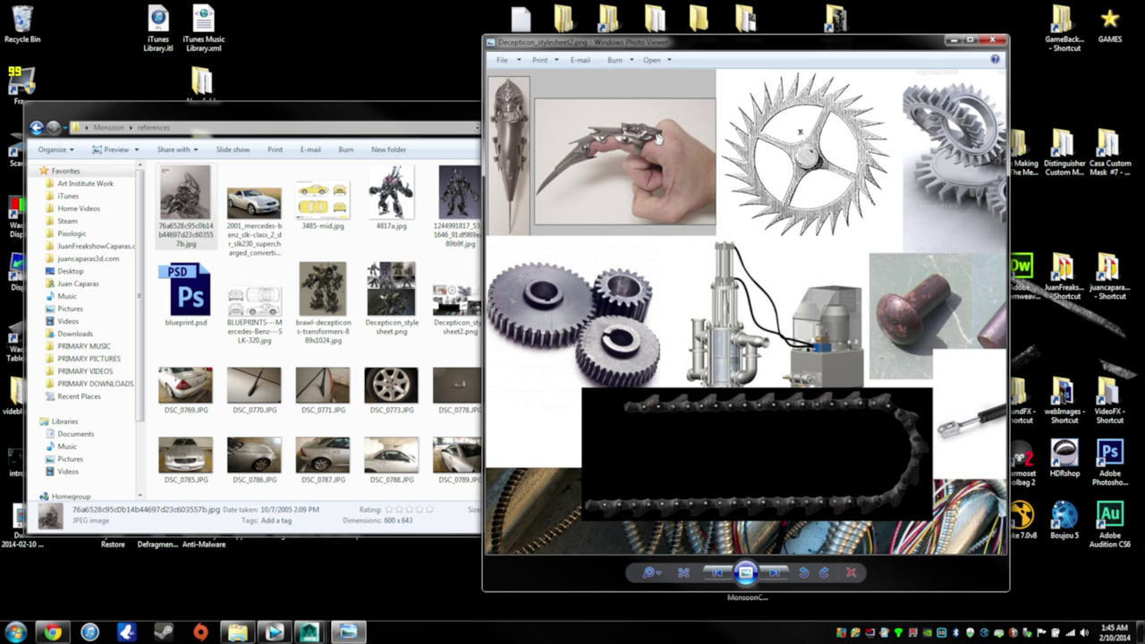
scroll(841, 251, down, 3)
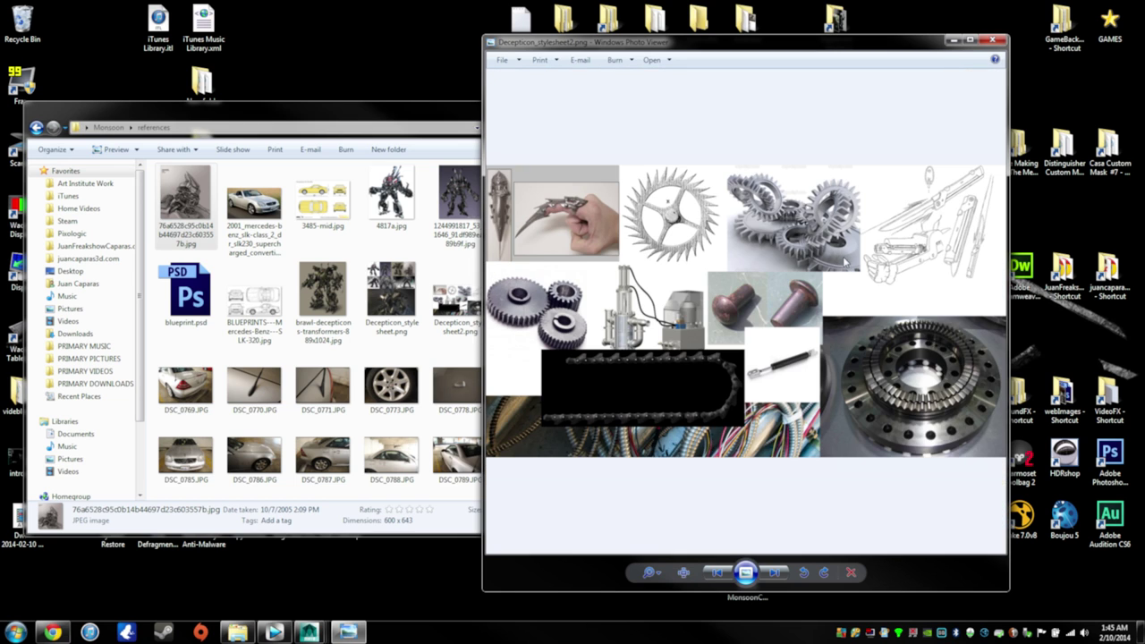
Inspect the saw chain, cable bundles, piston and the arm-blade line drawings in the second stylesheet
scroll(846, 262, up, 1)
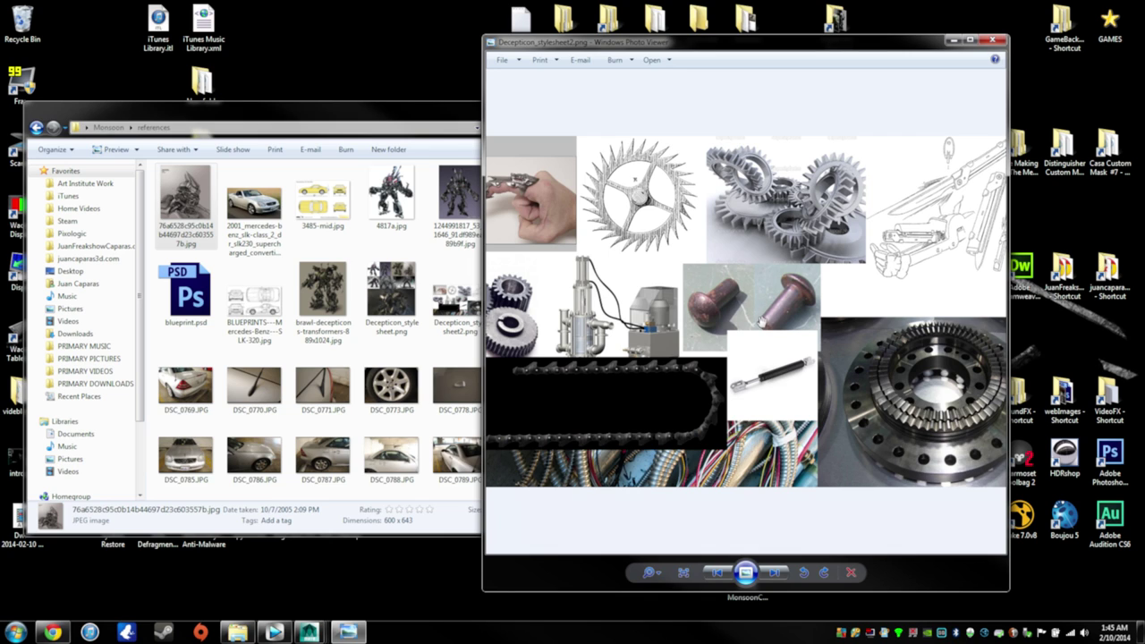
drag(594, 401, 720, 369)
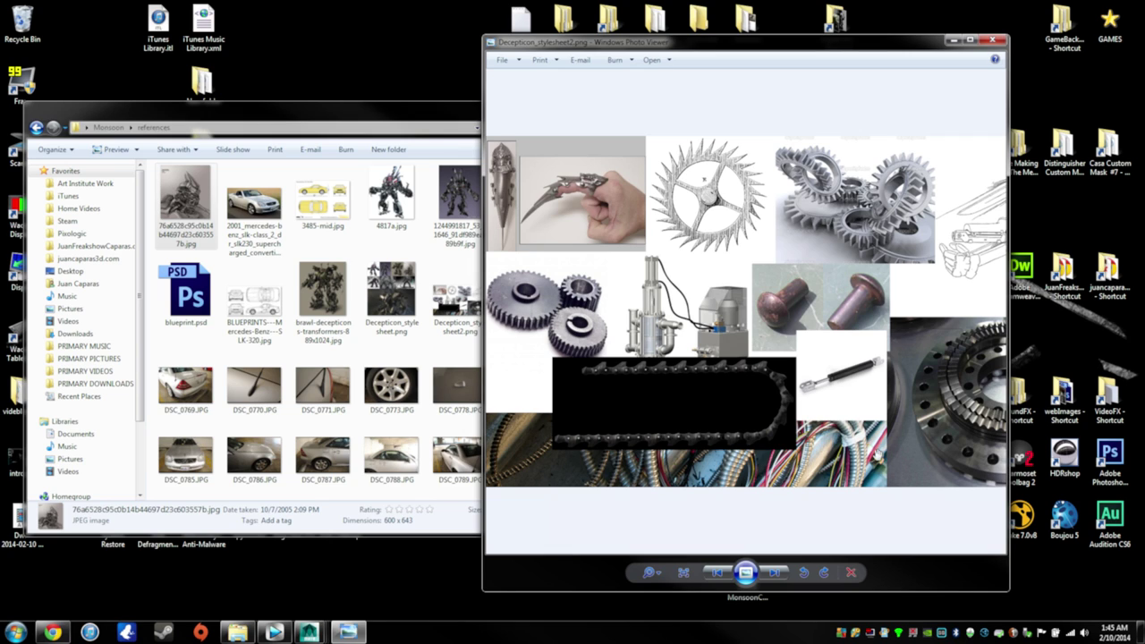
drag(809, 474, 768, 476)
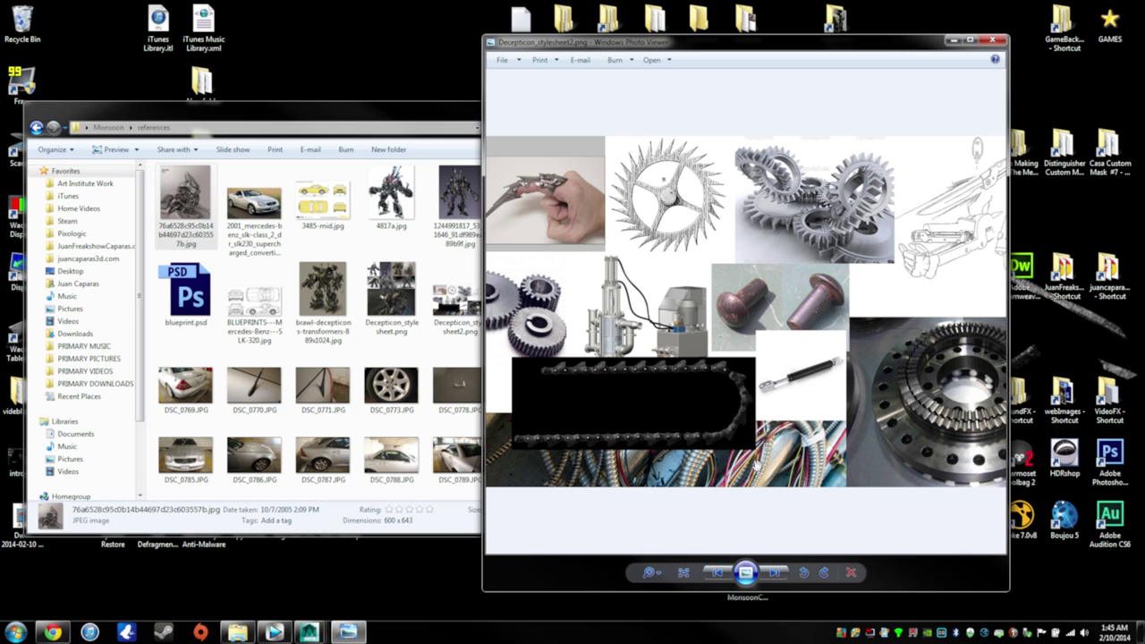
drag(784, 436, 721, 436)
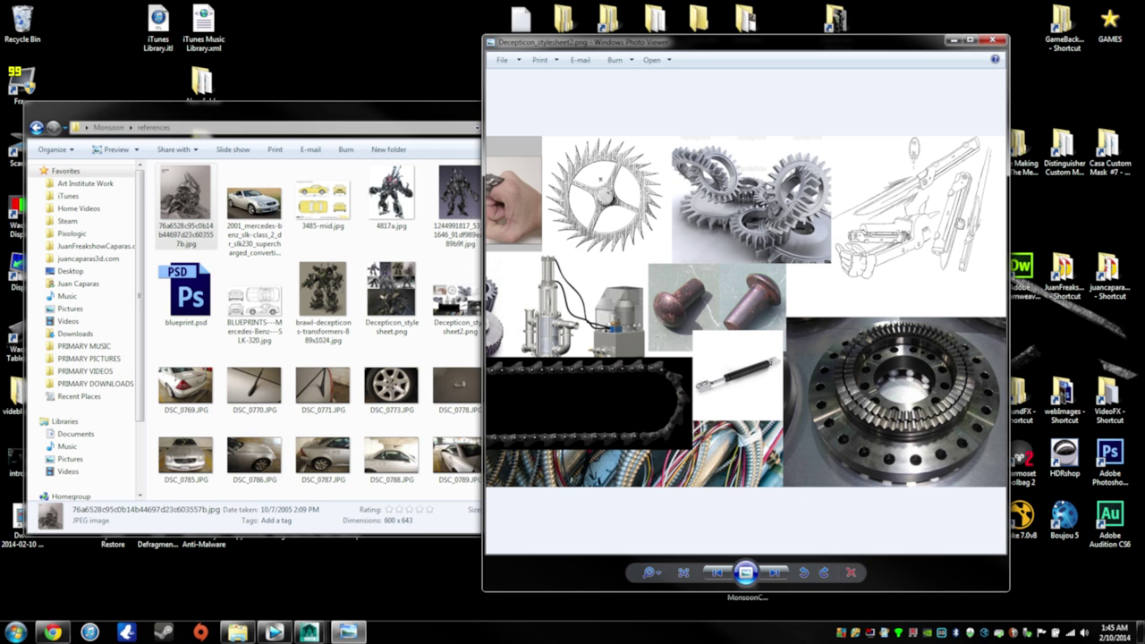
scroll(939, 224, up, 1)
drag(938, 228, 892, 259)
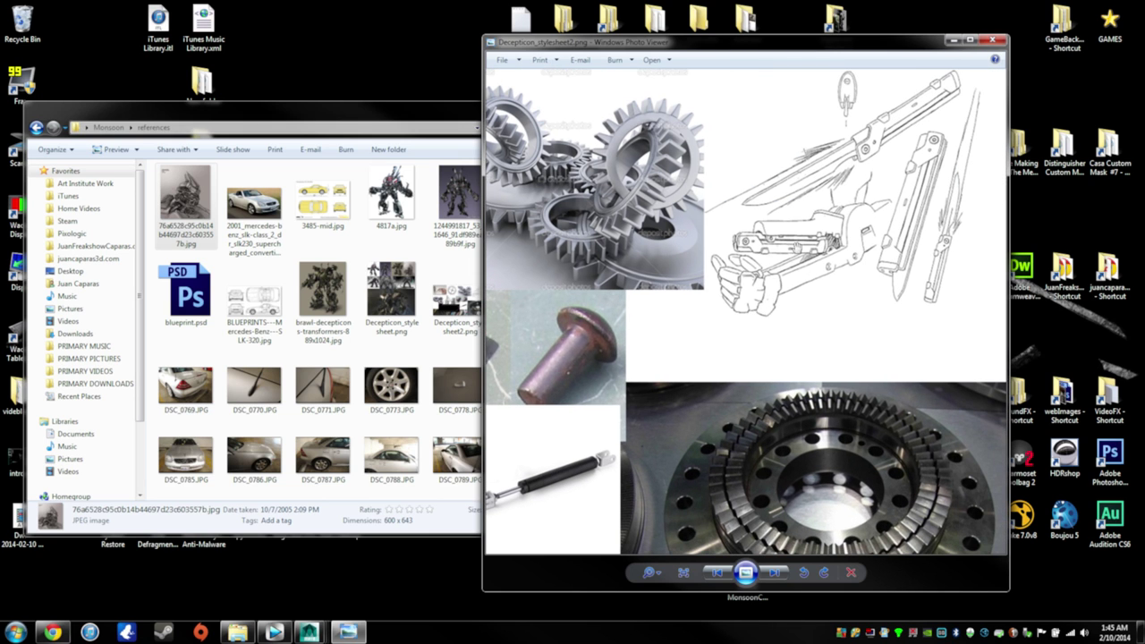
scroll(896, 246, down, 3)
scroll(857, 254, up, 1)
drag(710, 263, 851, 204)
scroll(805, 274, down, 2)
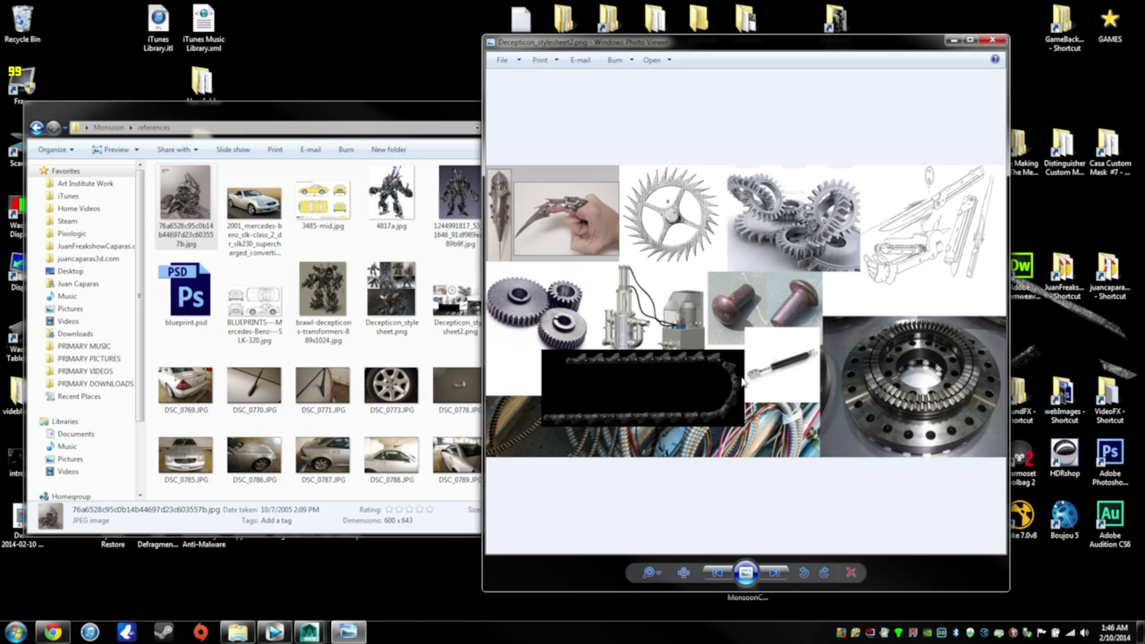
Compare the toothed saw wheel, hydraulic parts and ring gear in the second stylesheet at closer range
scroll(682, 428, up, 1)
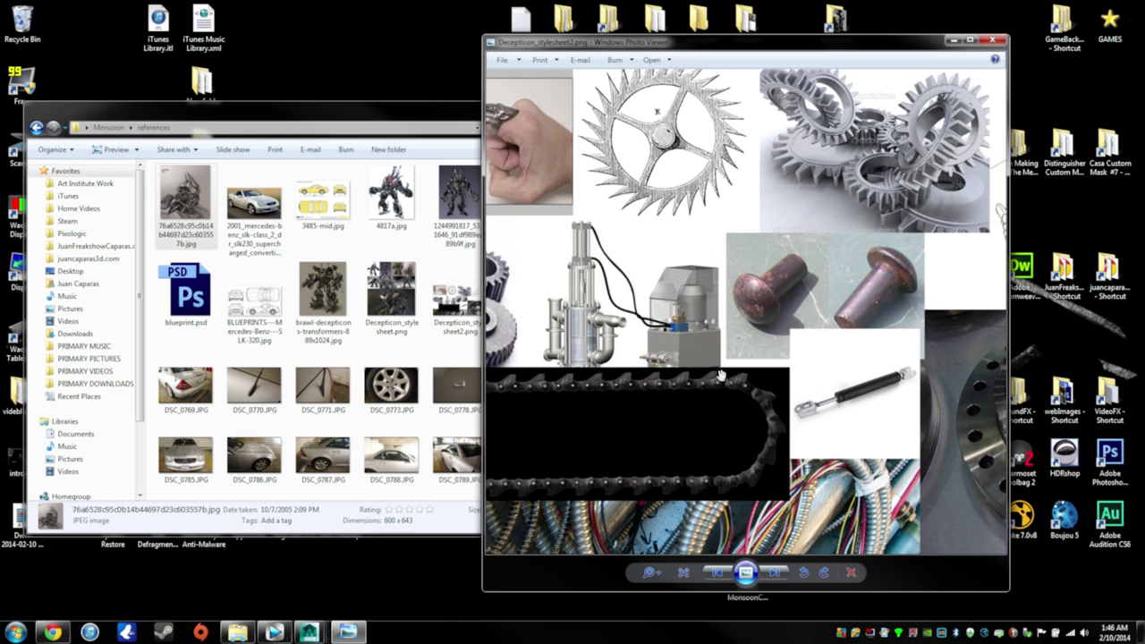
scroll(802, 273, up, 1)
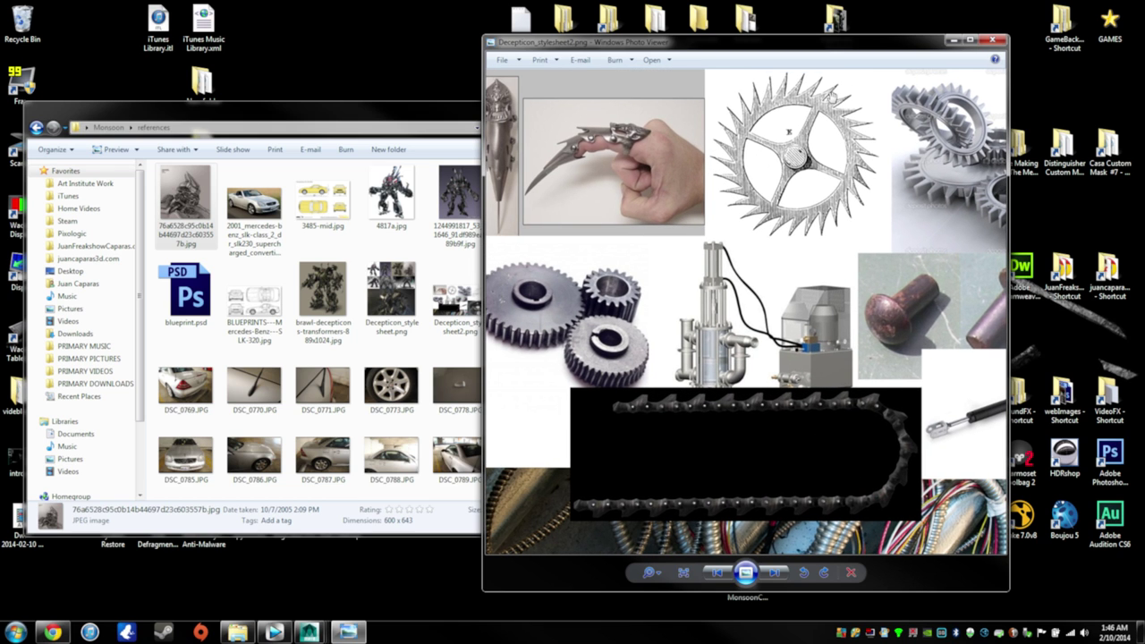
scroll(838, 340, down, 2)
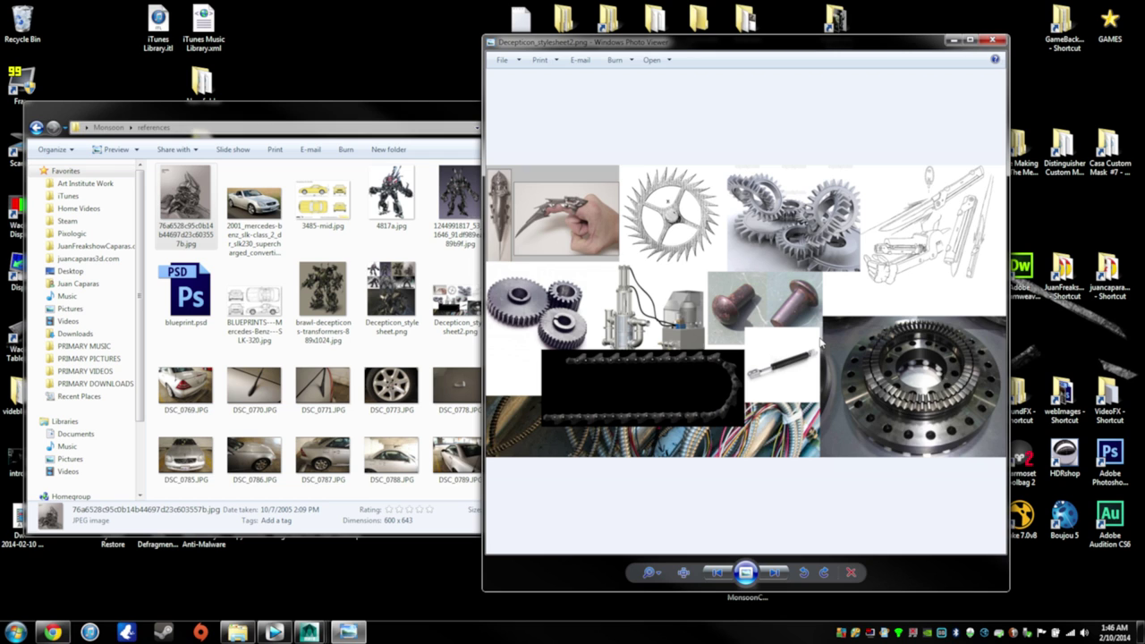
scroll(787, 324, up, 2)
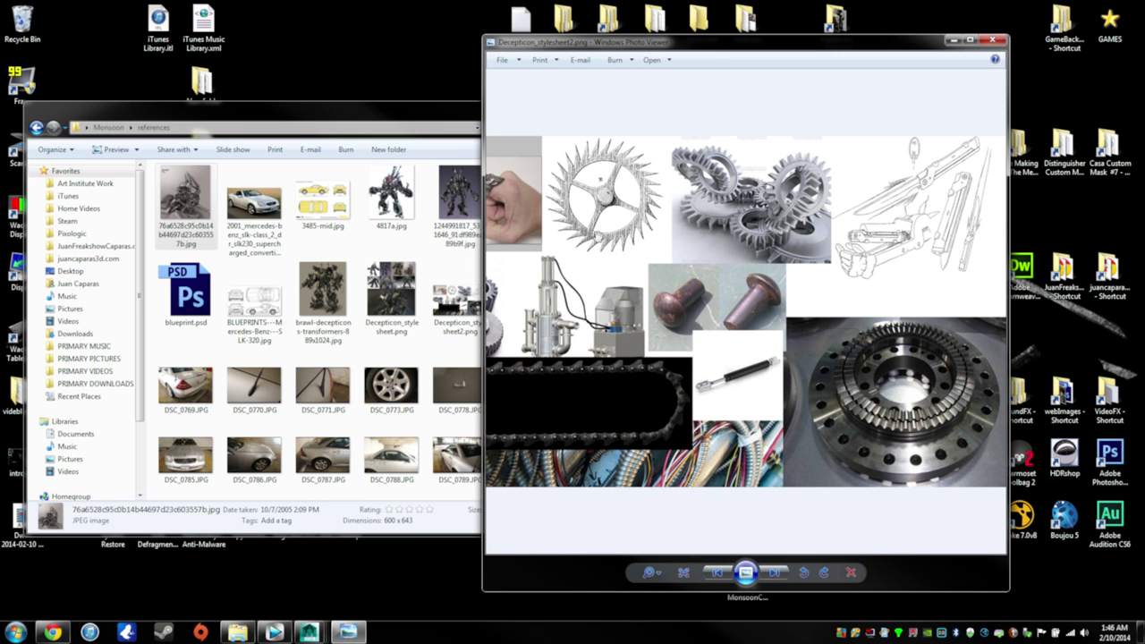
scroll(933, 105, up, 1)
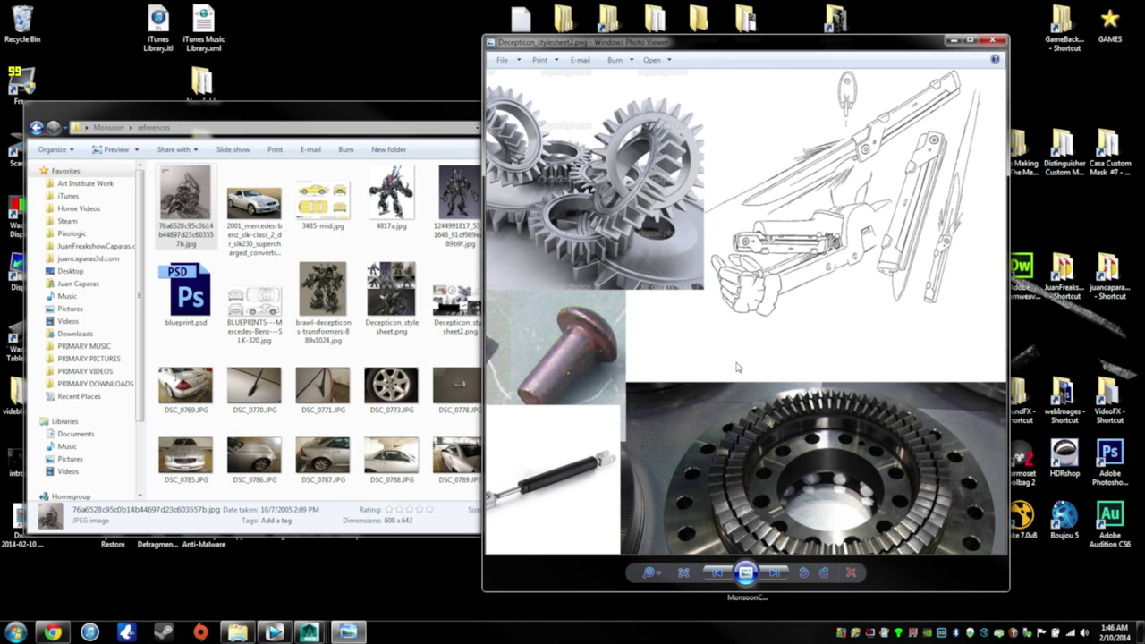
scroll(741, 368, down, 3)
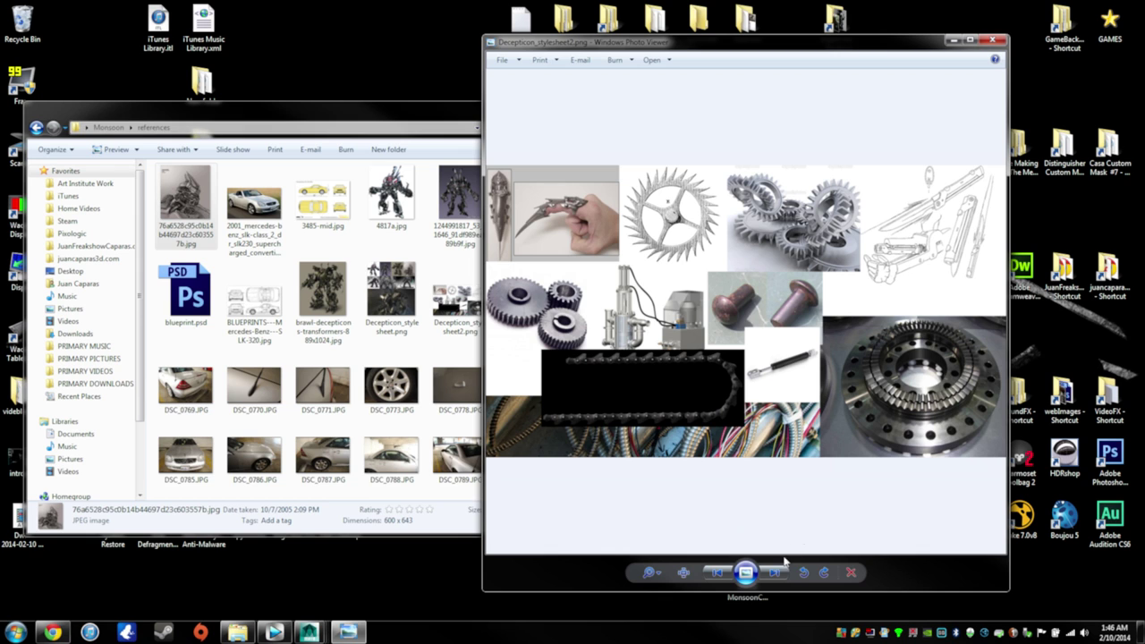
View the Shockwave concept image, close it and look over the remaining files in the references folder
click(775, 573)
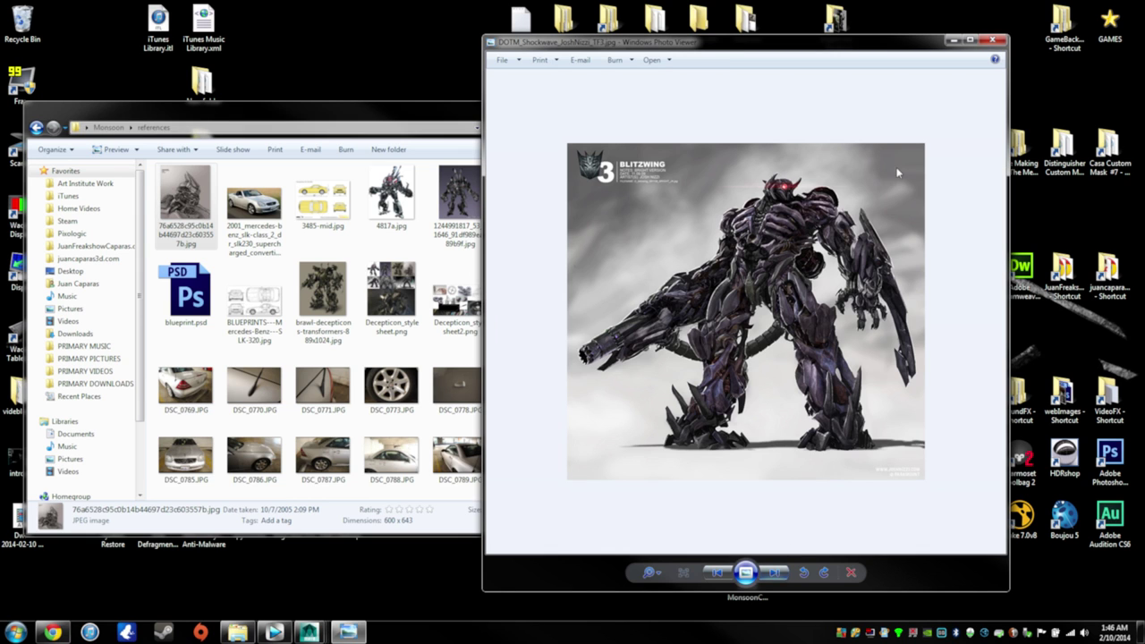
click(994, 41)
scroll(591, 322, down, 3)
scroll(590, 323, up, 3)
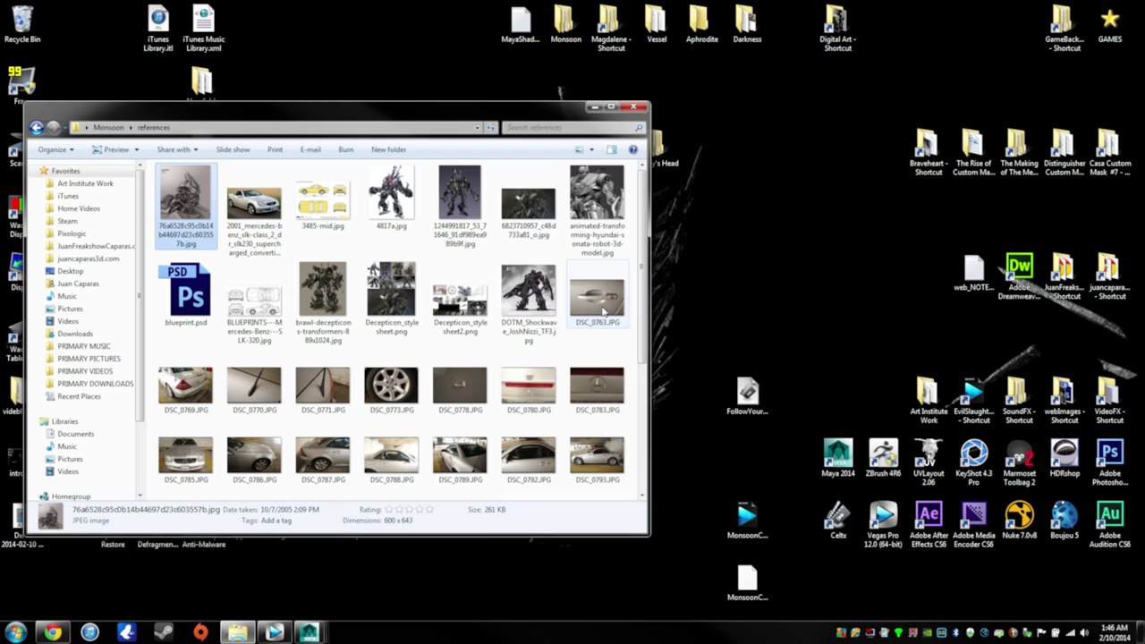
Open the door handle photo DSC_0763.JPG and browse the car detail photos in order up to DSC_0783.JPG
double_click(603, 312)
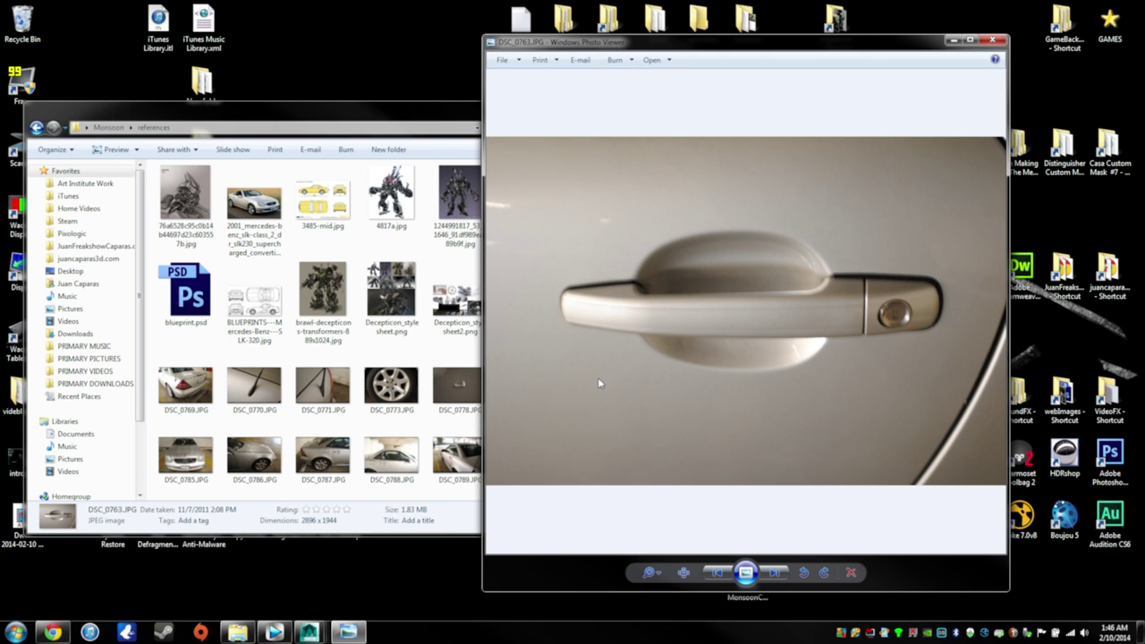
click(775, 573)
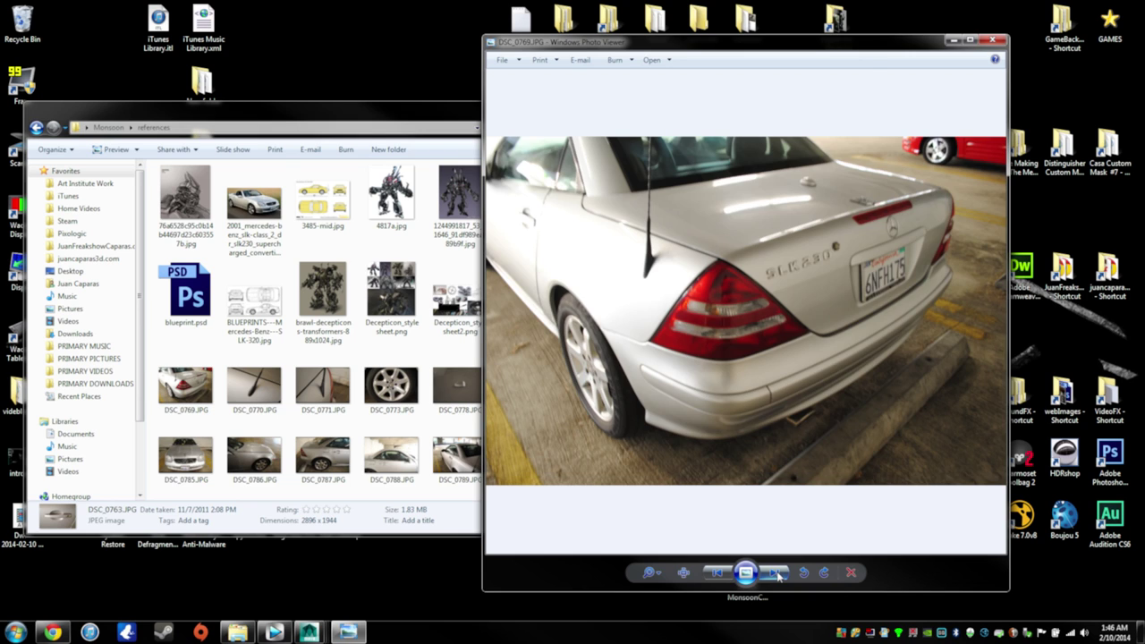
click(776, 573)
click(776, 574)
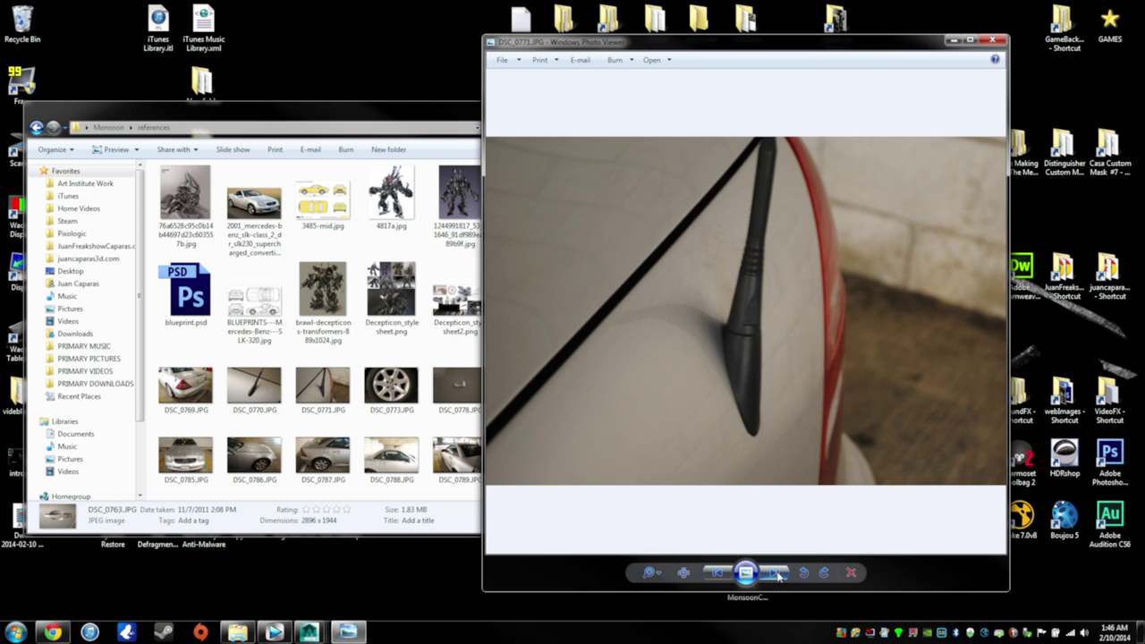
click(776, 574)
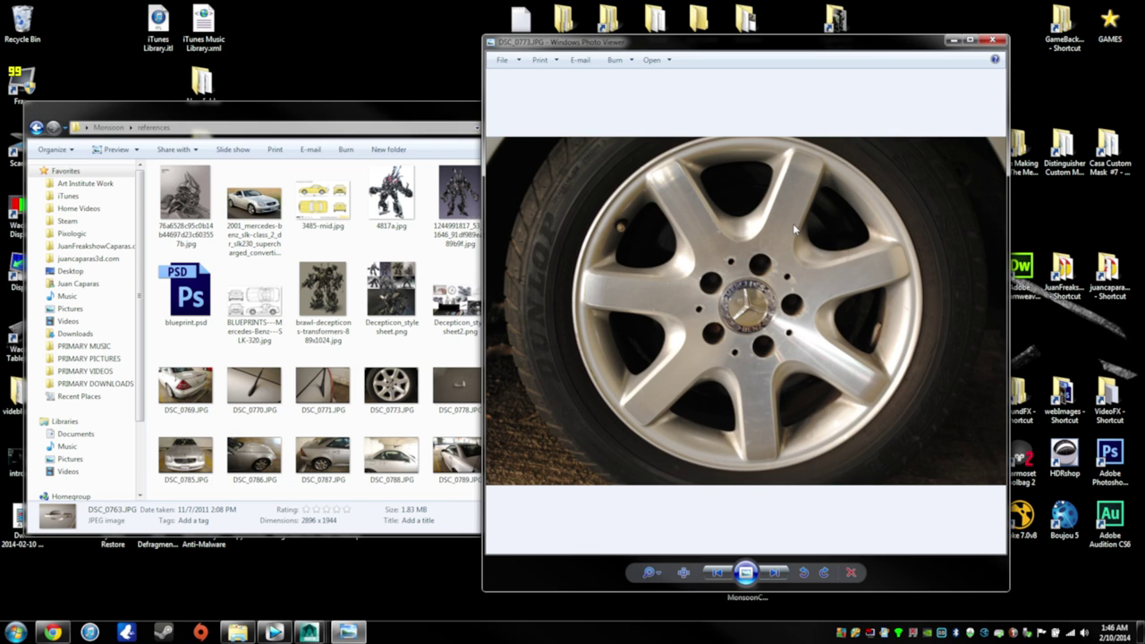
click(775, 573)
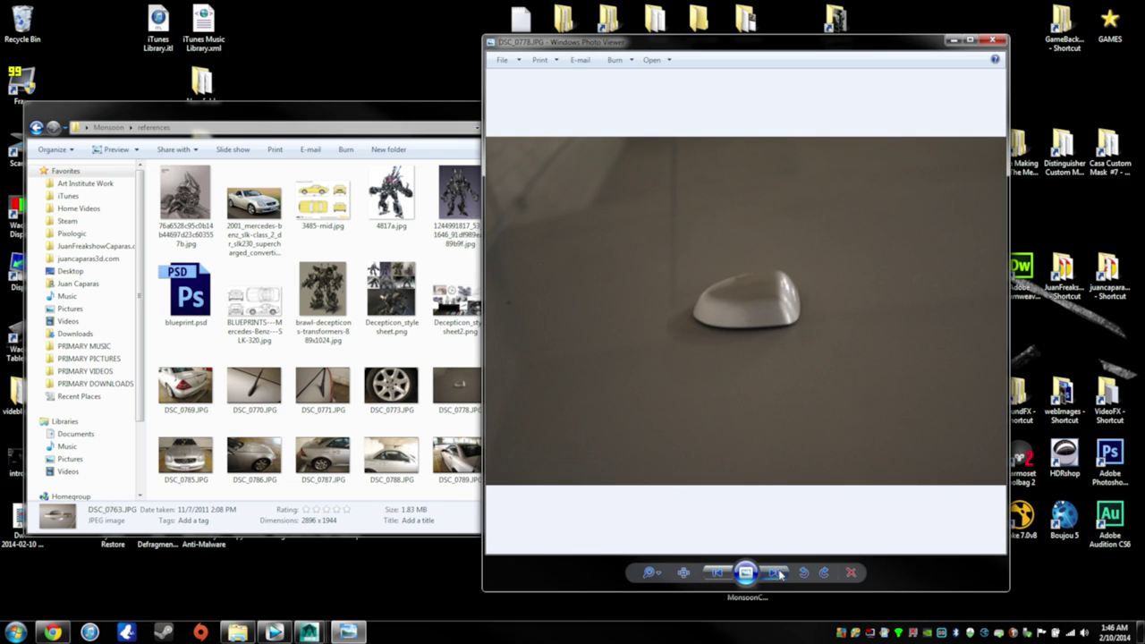
click(775, 574)
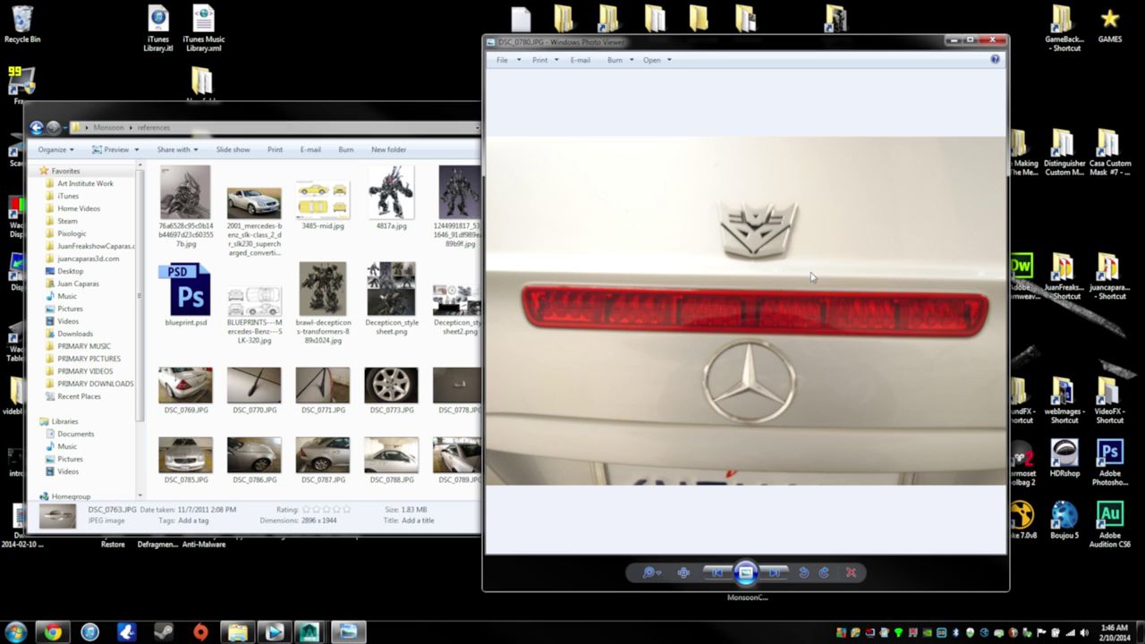
click(775, 574)
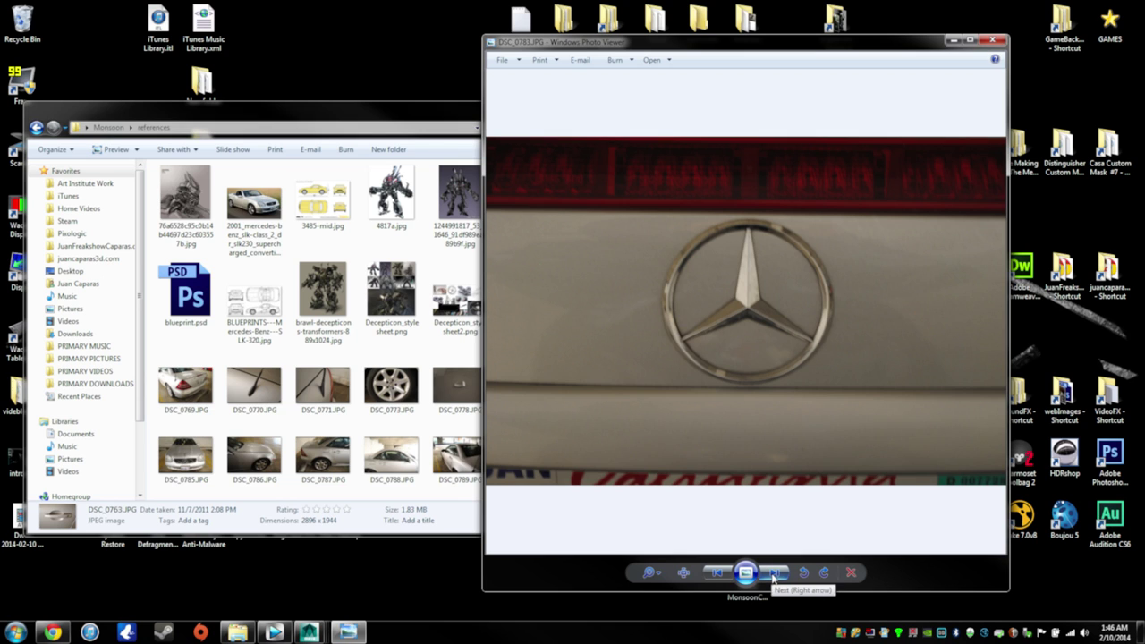
Bring up the car's front view photo DSC_0785.JPG and inspect the hood and grille up close
click(775, 573)
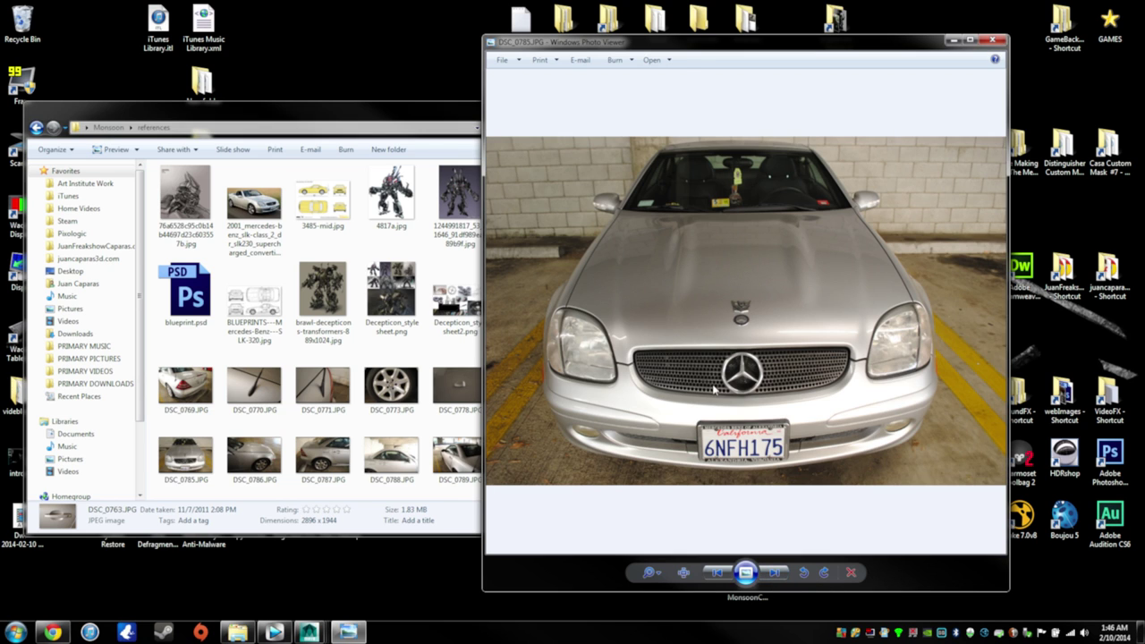
scroll(792, 279, up, 1)
mouse_move(814, 273)
mouse_down()
mouse_move(777, 291)
mouse_move(824, 298)
mouse_move(811, 270)
mouse_up()
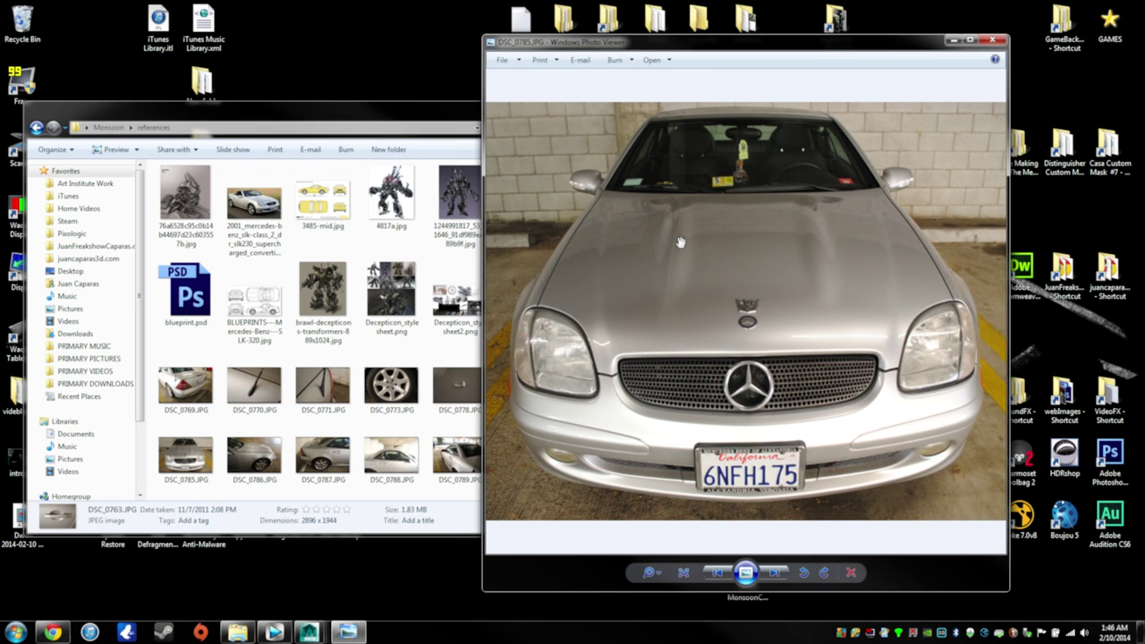
Advance to DSC_0786.JPG and inspect the Kompressor lettering and the front wheel rim up close
click(775, 573)
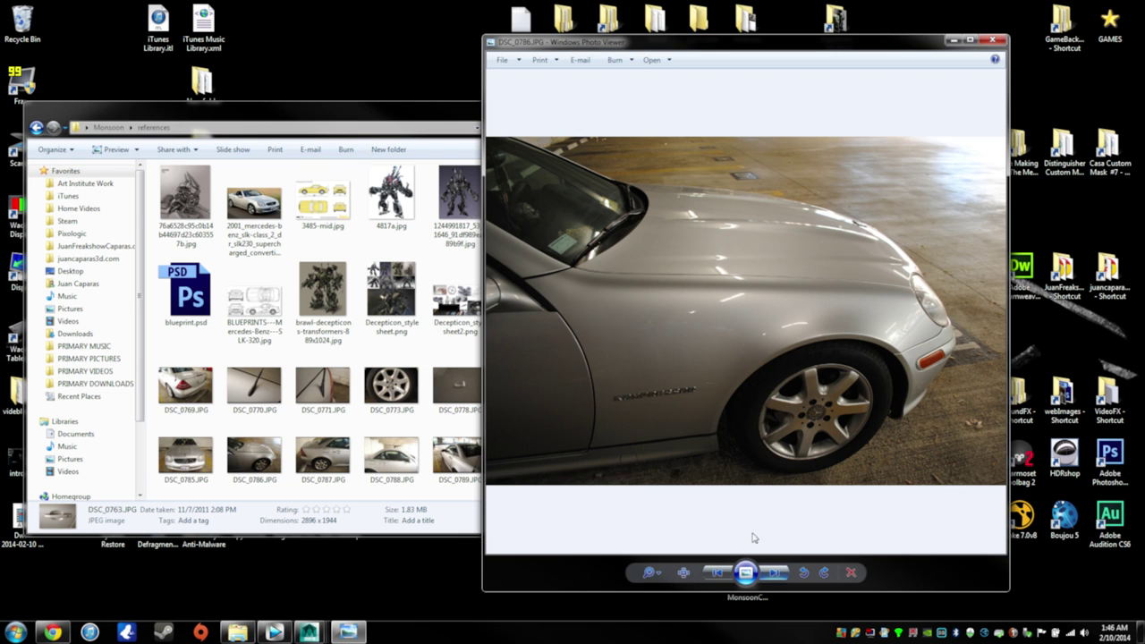
scroll(756, 528, up, 3)
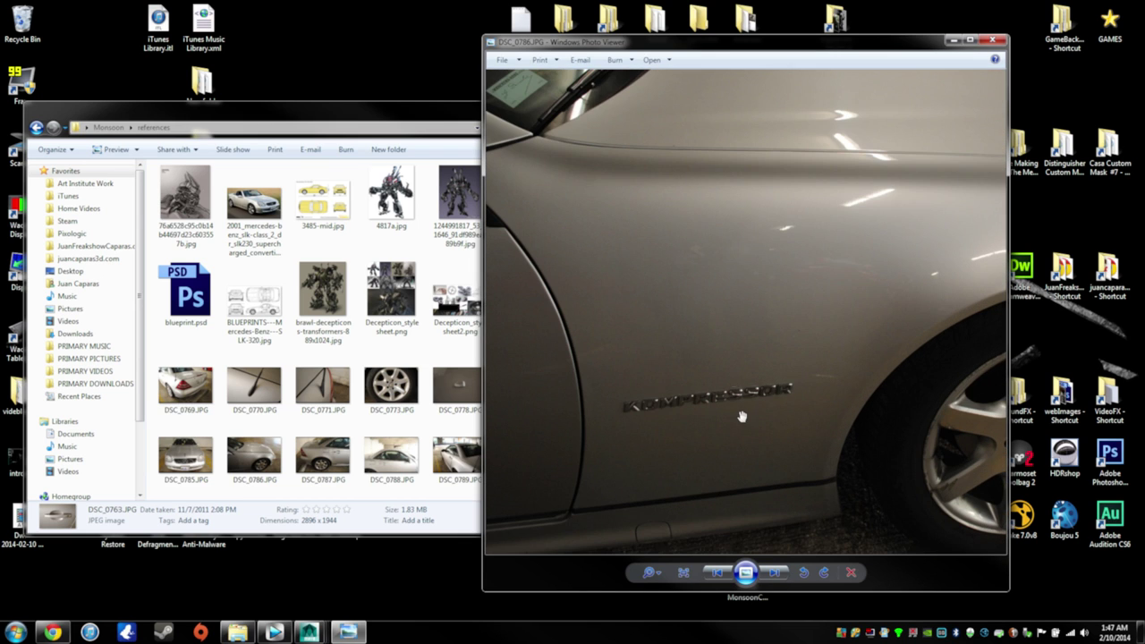
scroll(743, 418, down, 3)
scroll(807, 420, up, 3)
scroll(814, 376, up, 2)
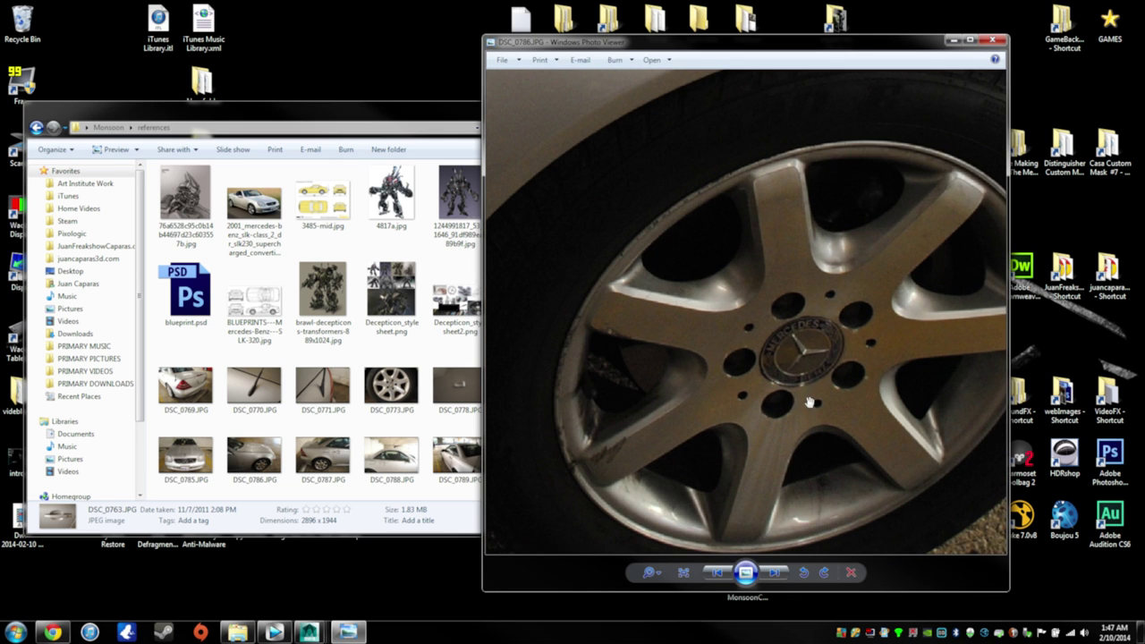
scroll(783, 394, down, 3)
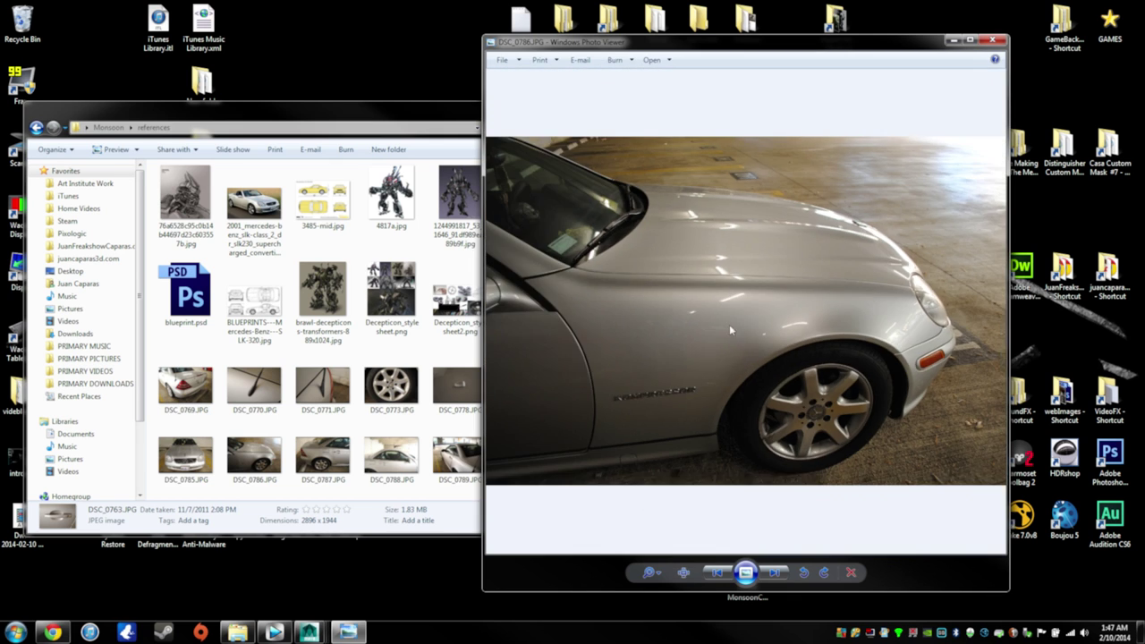
Browse the rear fender, door and rear quarter photos from DSC_0787.JPG to DSC_0789.JPG, checking details up close
click(775, 573)
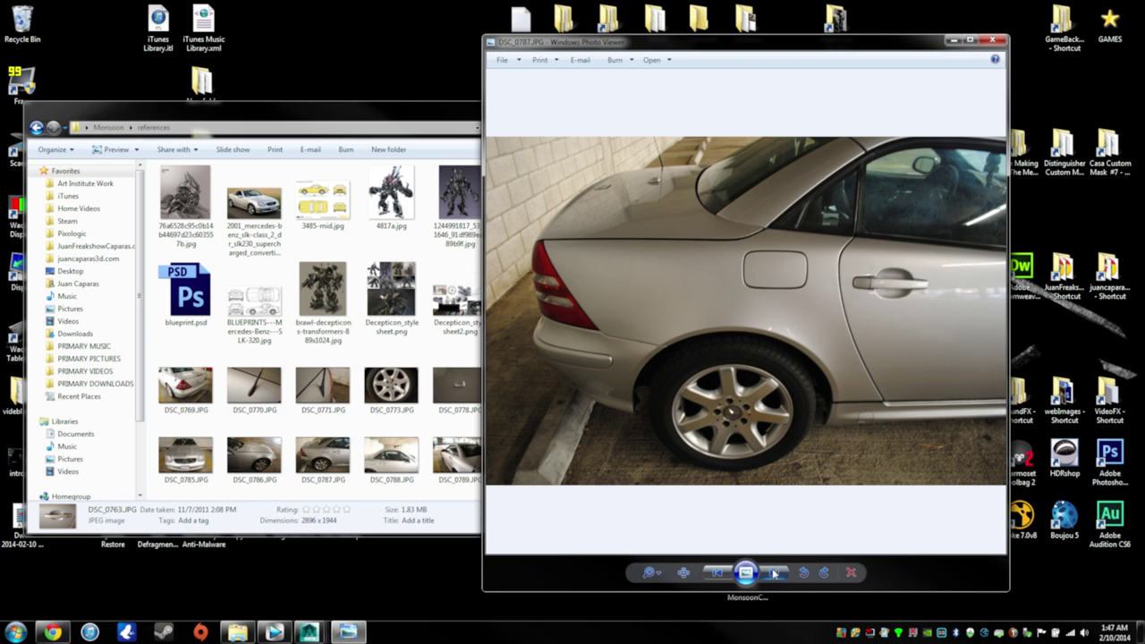
click(774, 573)
scroll(813, 404, up, 3)
scroll(813, 404, down, 3)
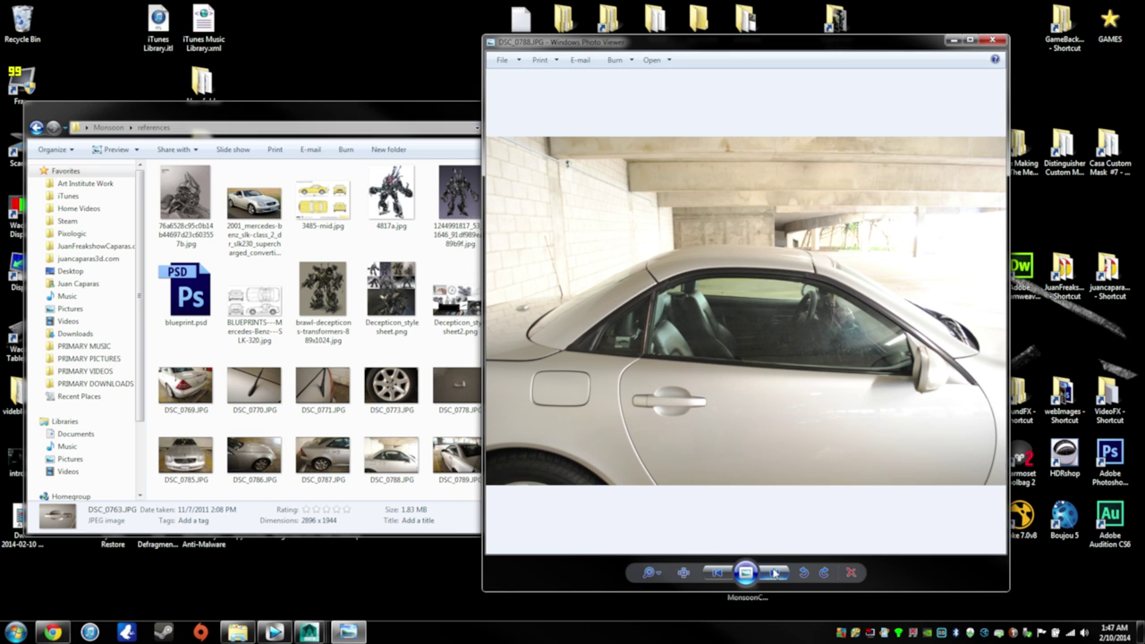
click(775, 573)
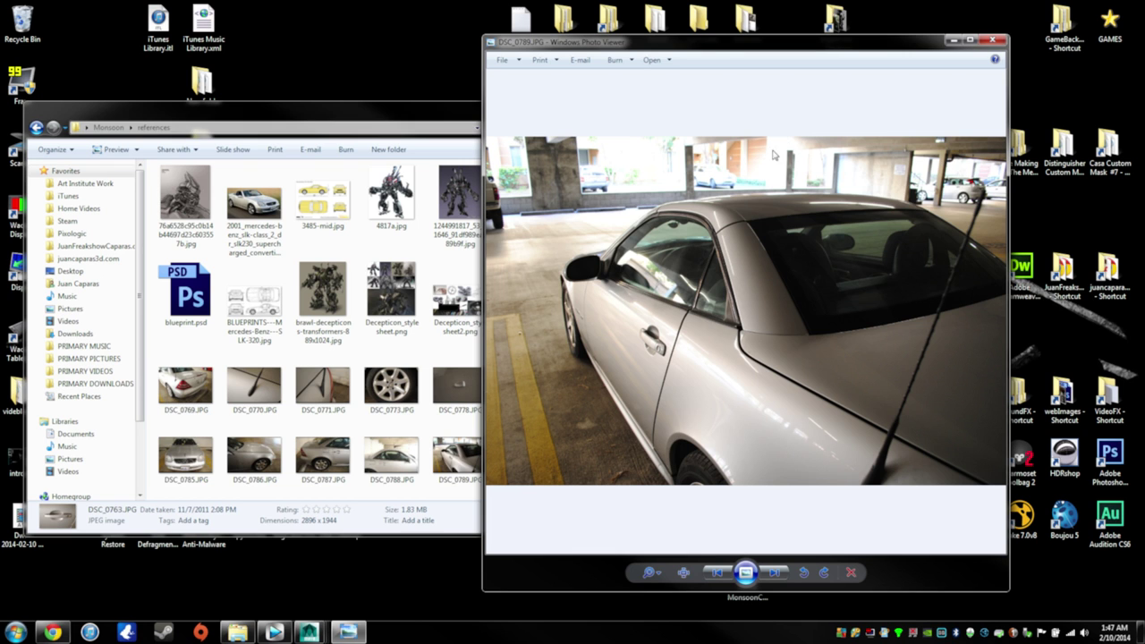
scroll(796, 454, up, 2)
scroll(777, 479, down, 2)
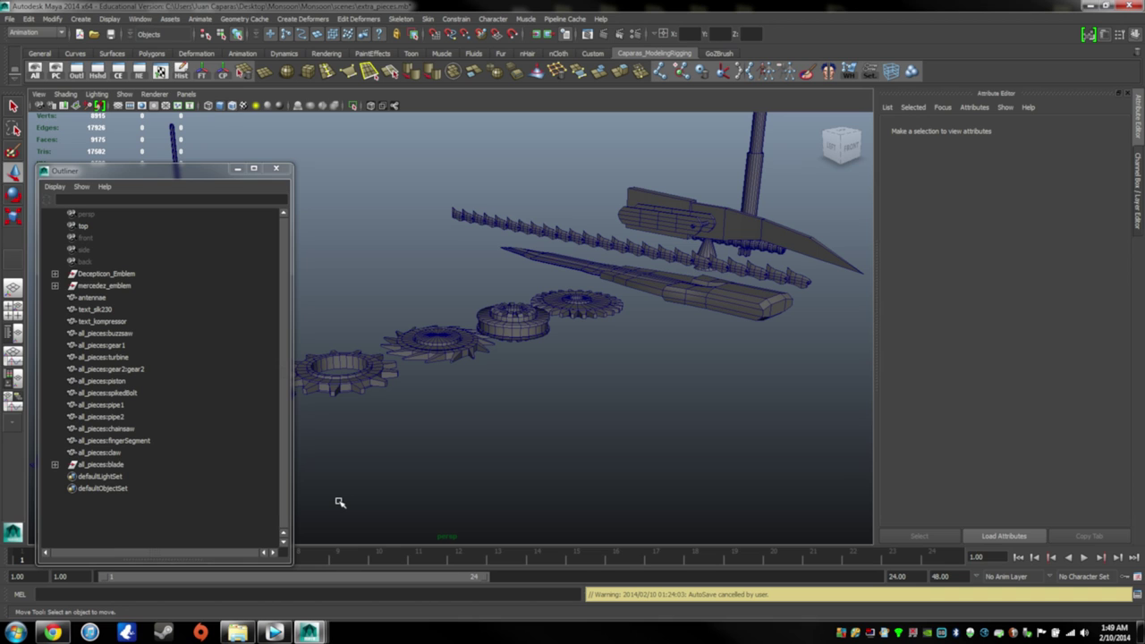
Switch to Maya, move the Outliner out of the way and look over the extra pieces, closing in on the gears
drag(211, 171, 192, 145)
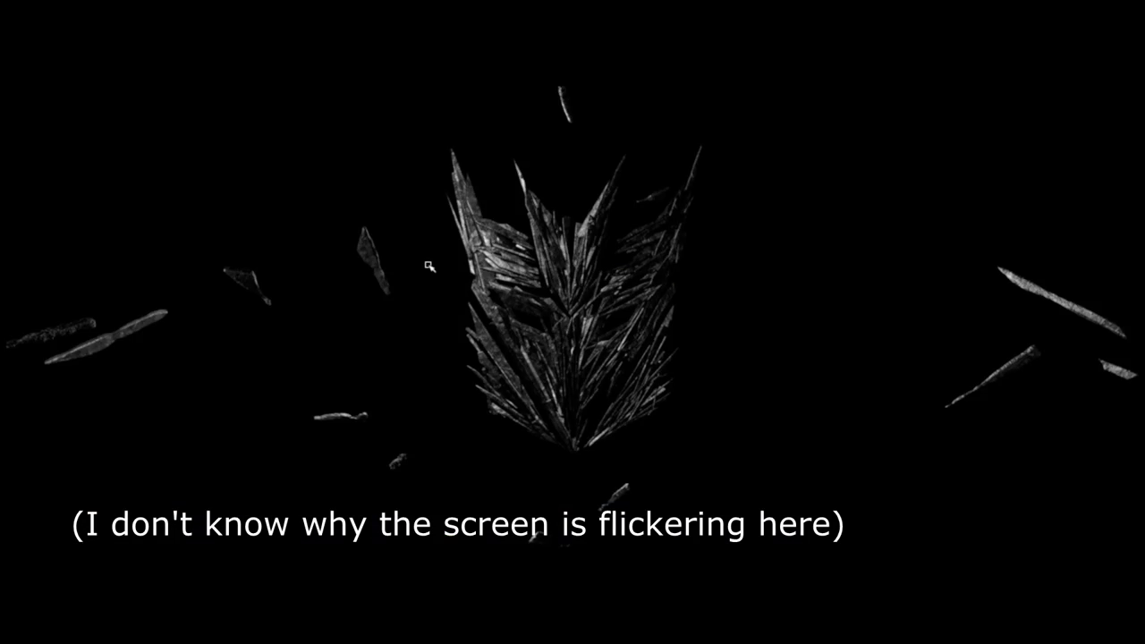
alt+drag(428, 266, 748, 310)
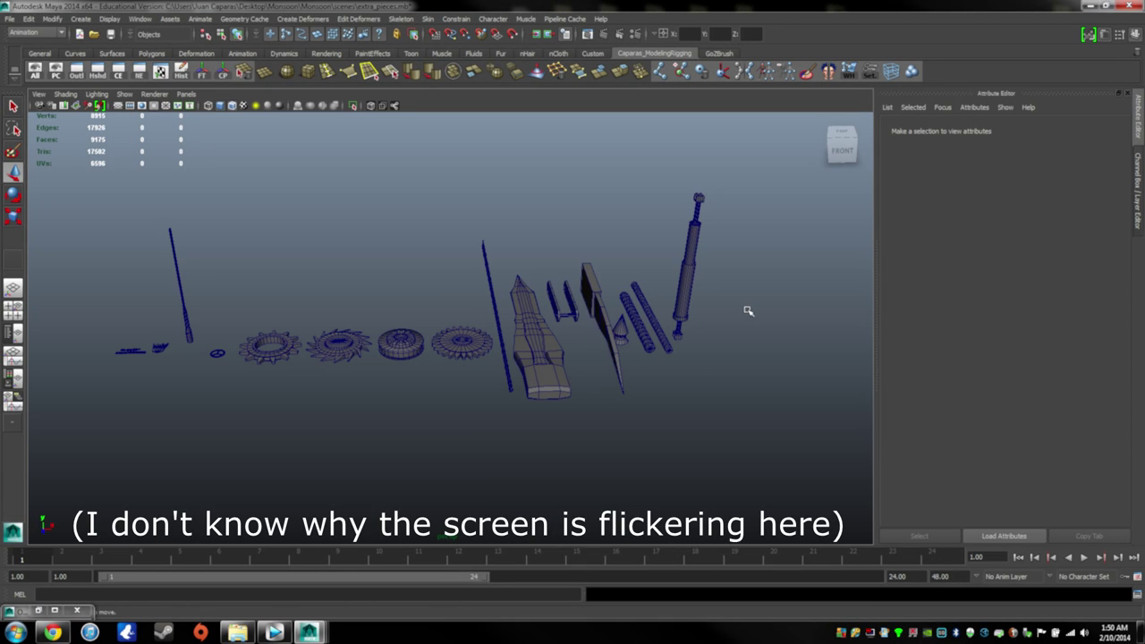
click(281, 348)
scroll(302, 348, up, 3)
alt+drag(349, 314, 680, 319)
click(317, 328)
scroll(314, 348, up, 3)
alt+middle_drag(314, 349, 410, 269)
scroll(404, 310, up, 2)
alt+drag(403, 309, 314, 399)
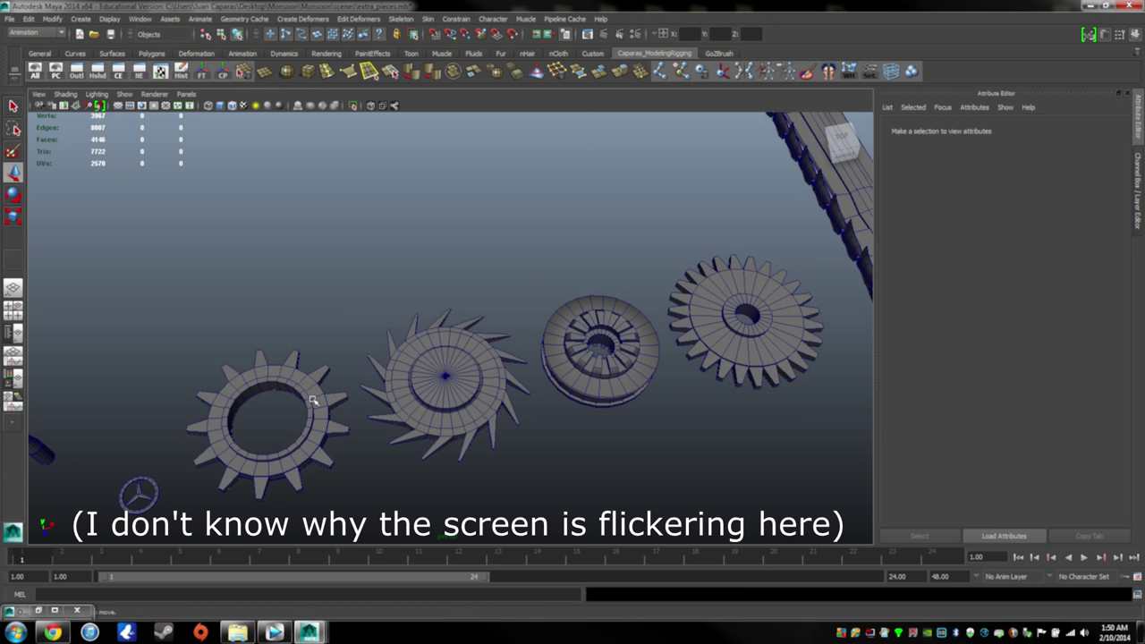
Select the open-centred gear, the buzzsaw and the turbine in turn to compare their shapes
click(317, 397)
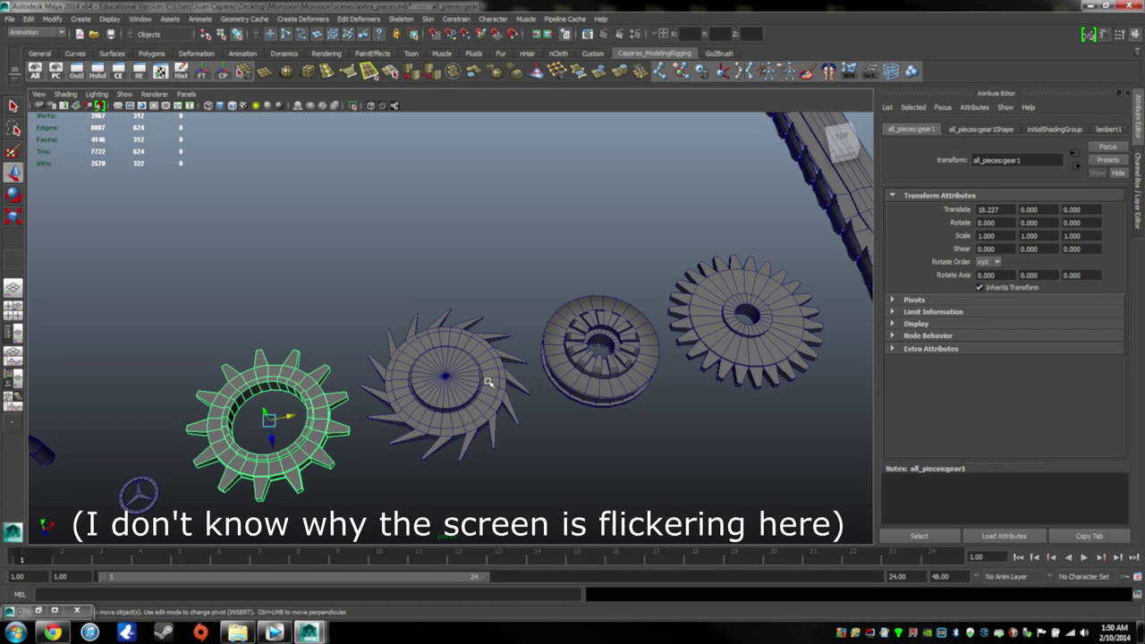
click(489, 382)
scroll(513, 364, down, 3)
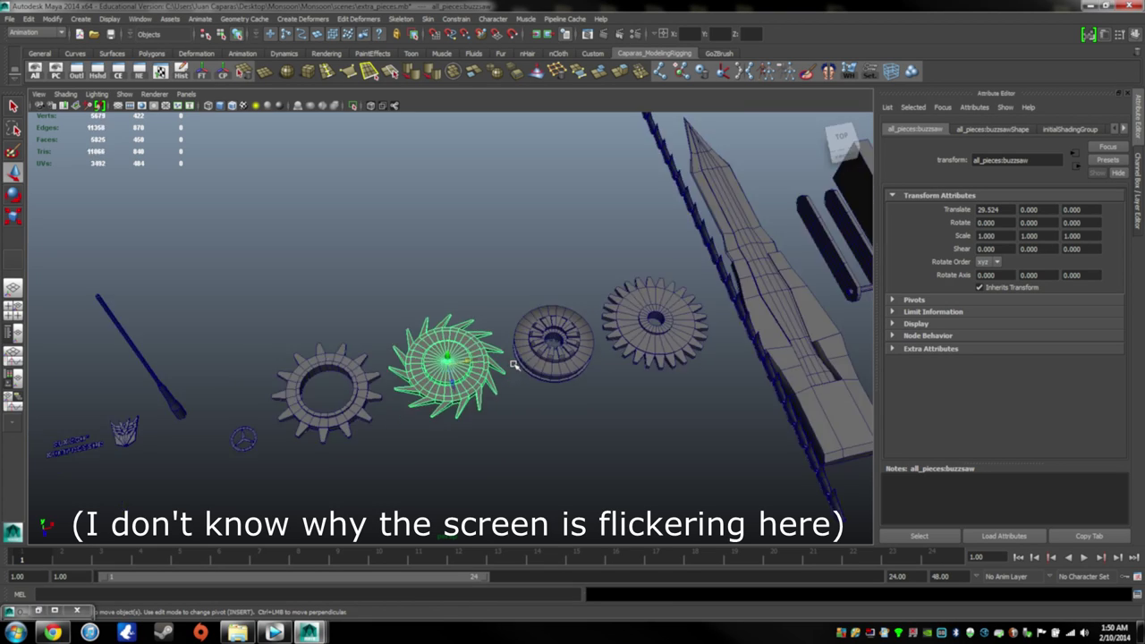
scroll(568, 359, up, 2)
alt+drag(591, 376, 575, 389)
click(578, 389)
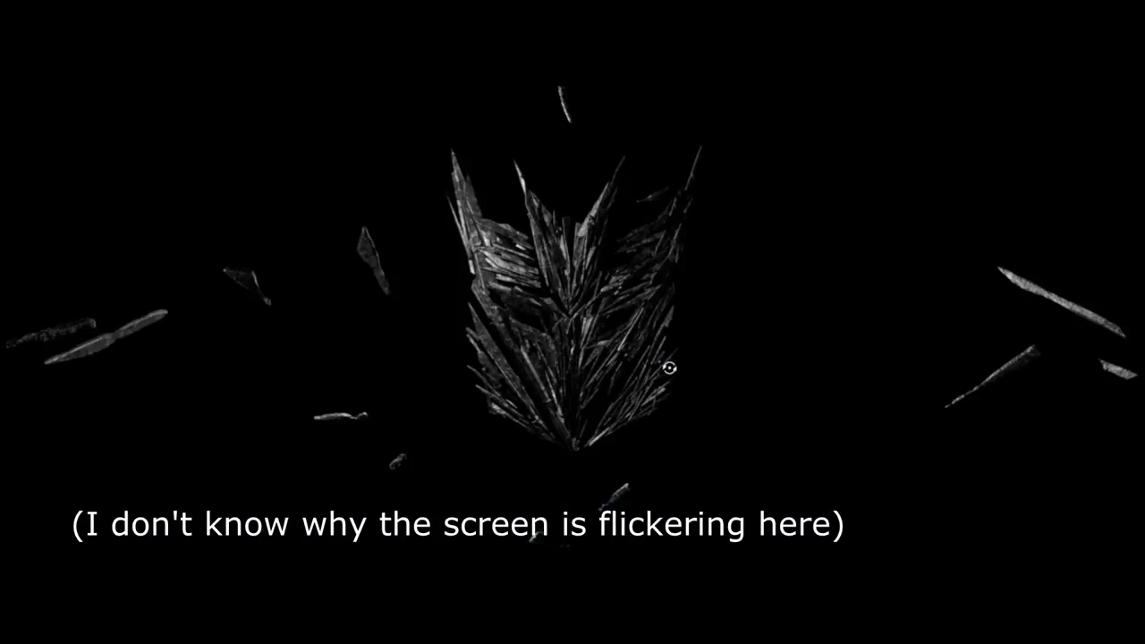
Examine the turbine from the side, then select the fine-toothed gear next to it
alt+drag(665, 396, 686, 366)
scroll(710, 354, up, 2)
alt+middle_drag(710, 355, 554, 349)
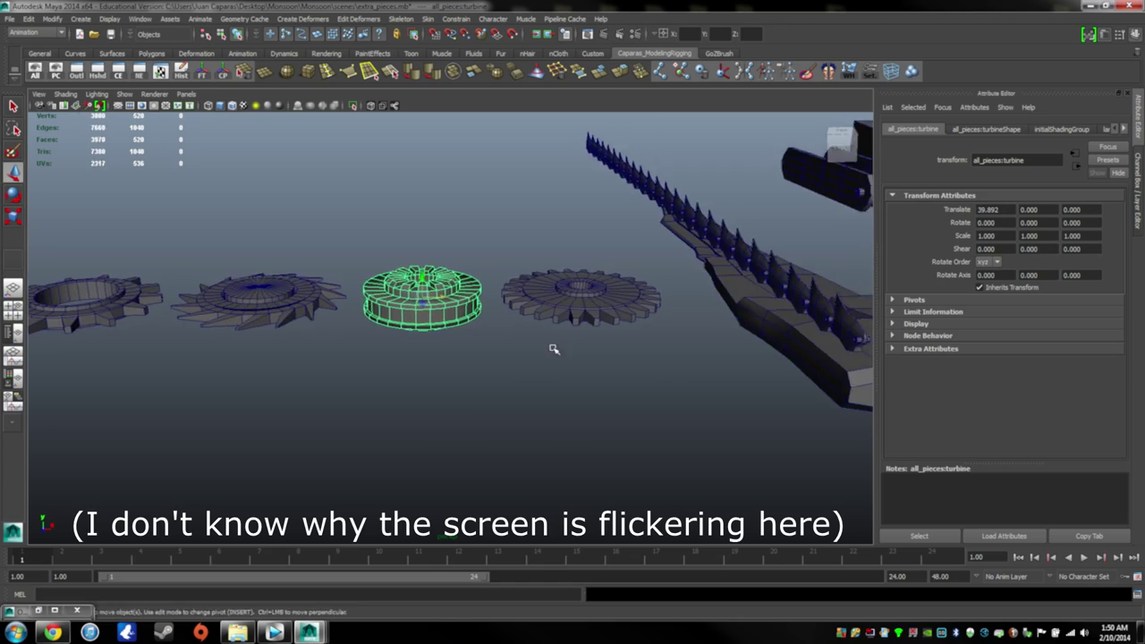
alt+drag(554, 318, 586, 379)
click(605, 383)
scroll(619, 388, down, 3)
scroll(590, 390, up, 3)
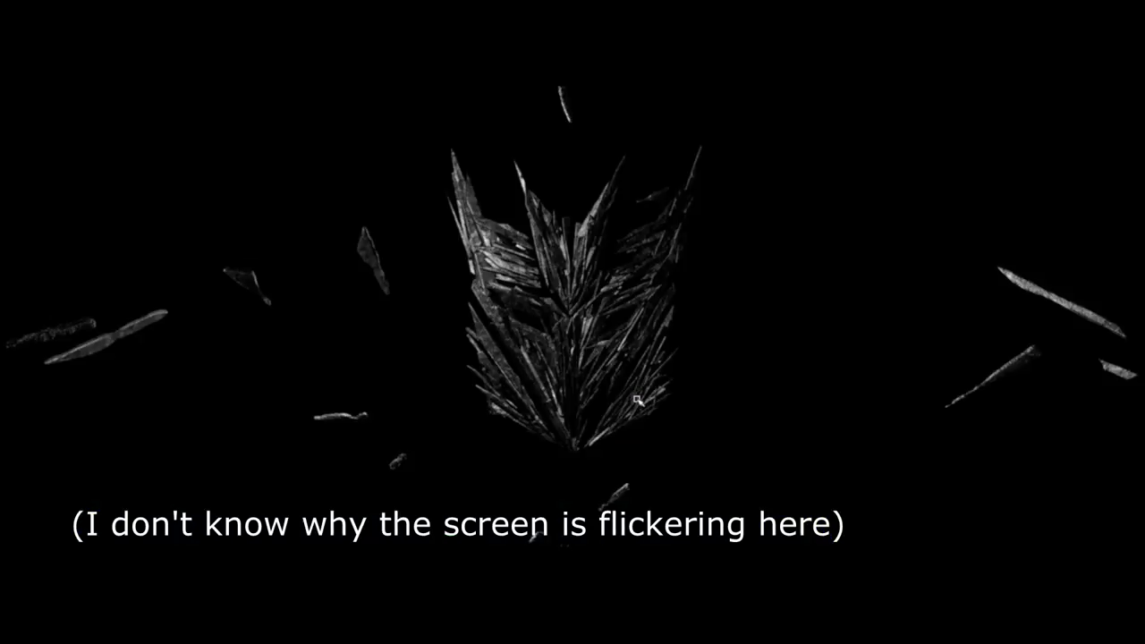
View the fine-toothed gear from low angles and pick the chainsaw chain behind it
alt+drag(637, 400, 465, 353)
scroll(519, 296, up, 2)
alt+drag(519, 296, 560, 332)
scroll(534, 350, down, 2)
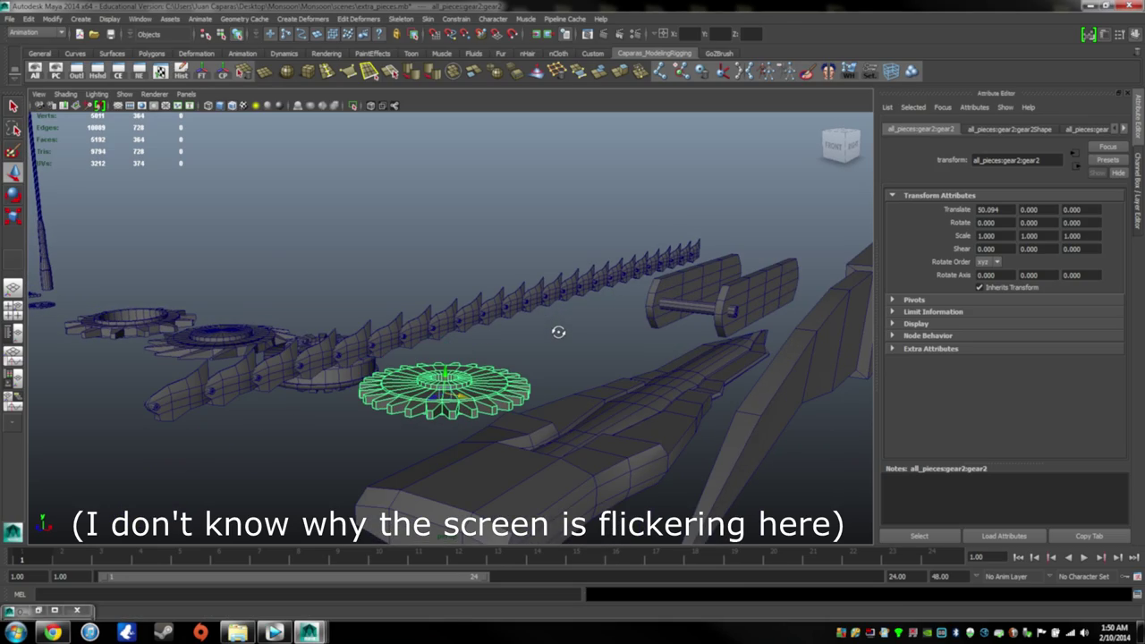
click(504, 263)
click(462, 310)
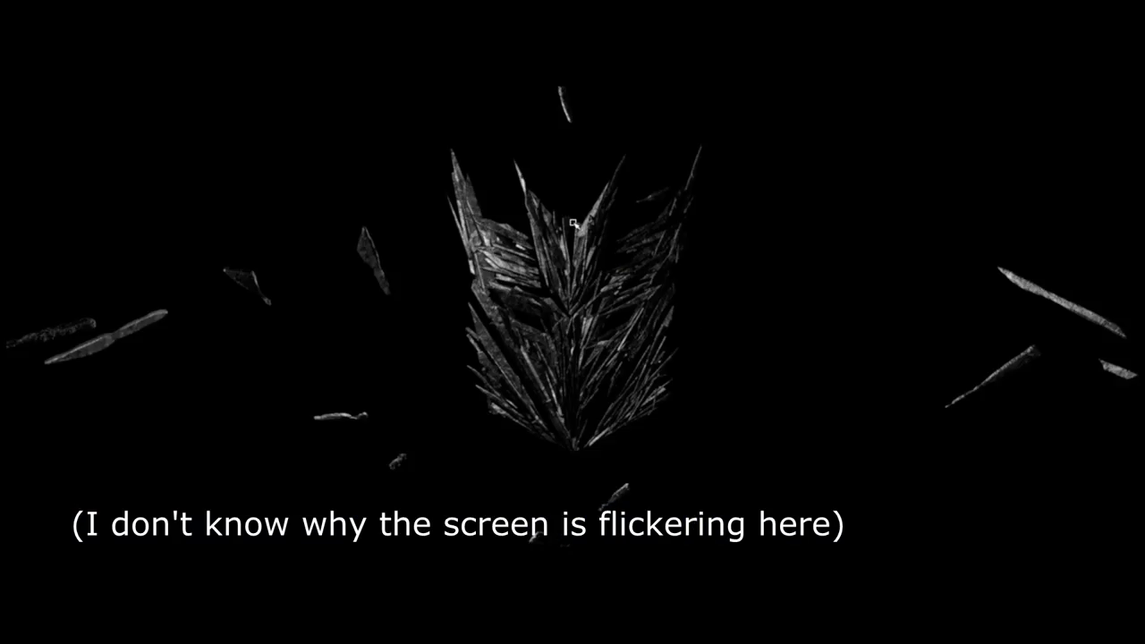
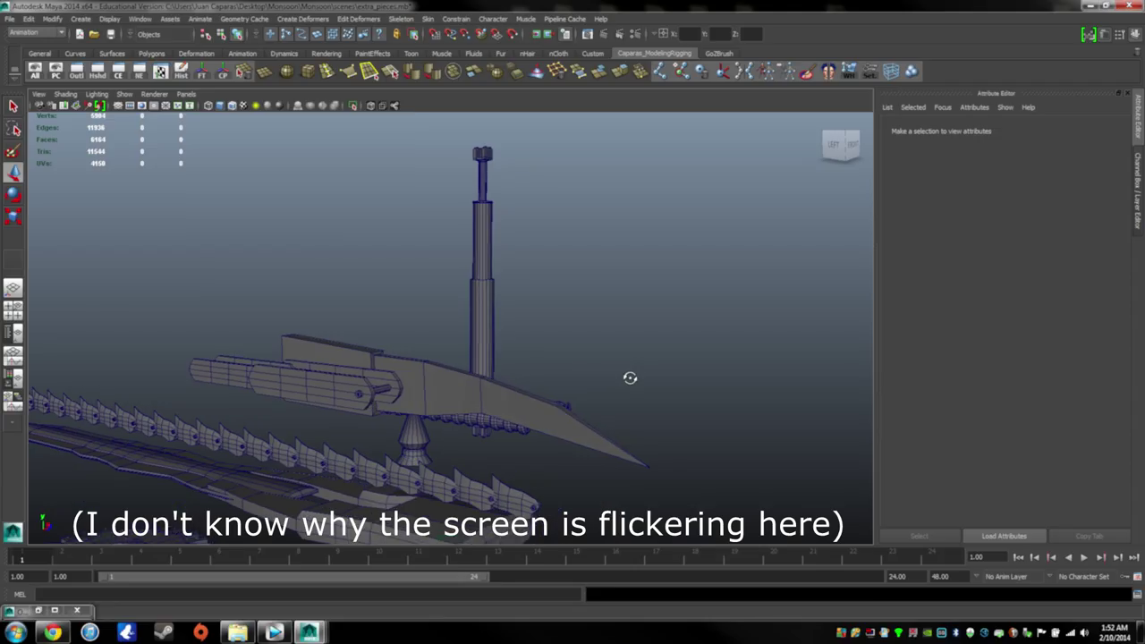
Examine the piston from several sides, hiding the wireframe overlay to see its plain shaded surface
alt+drag(399, 368, 568, 376)
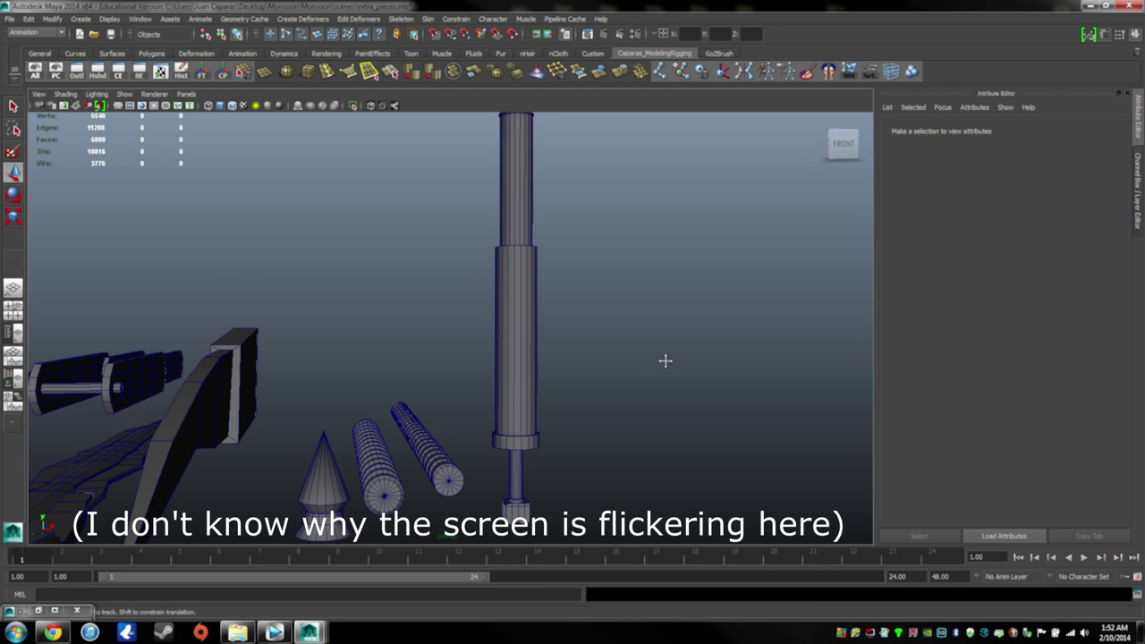
alt+right_drag(664, 356, 635, 370)
alt+drag(635, 370, 524, 322)
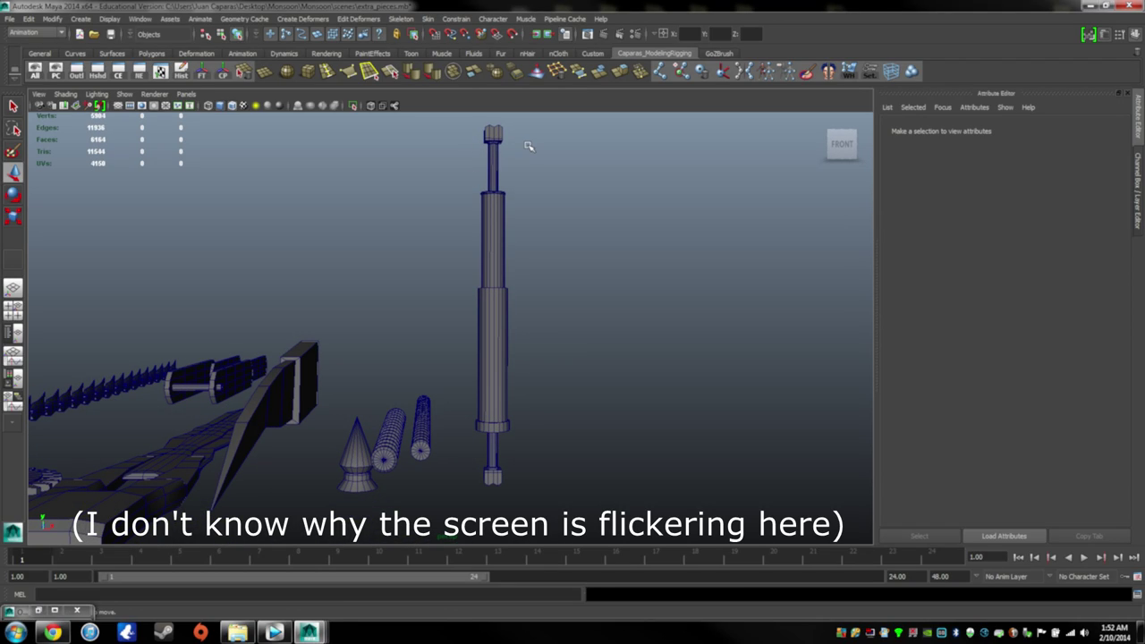
drag(529, 147, 442, 263)
click(258, 151)
alt+drag(631, 376, 528, 369)
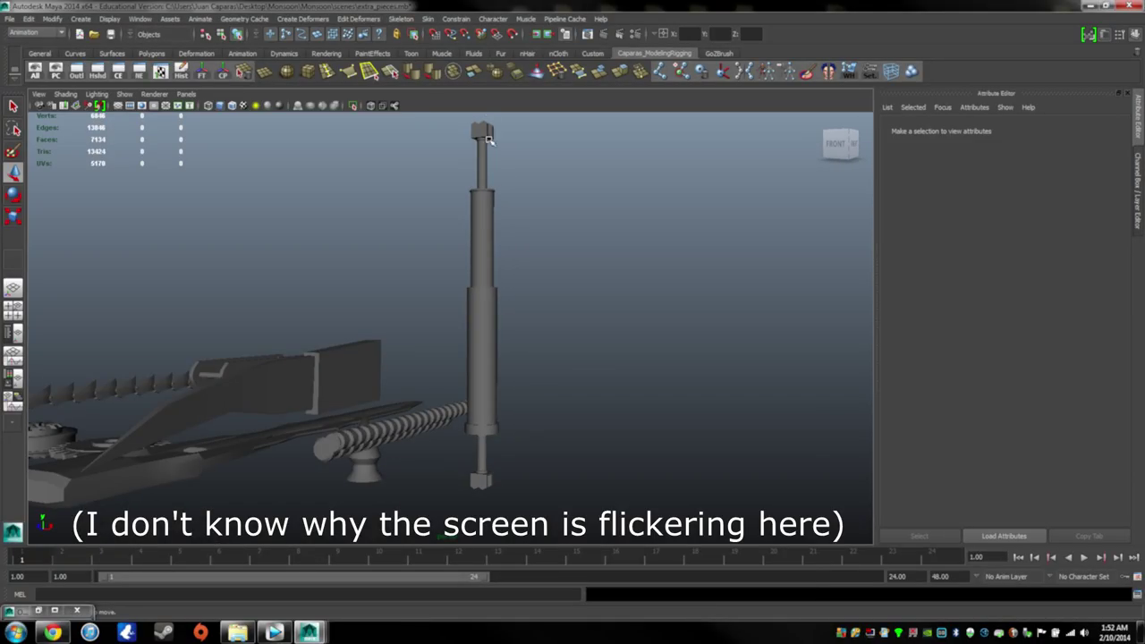
click(483, 181)
alt+drag(559, 261, 489, 287)
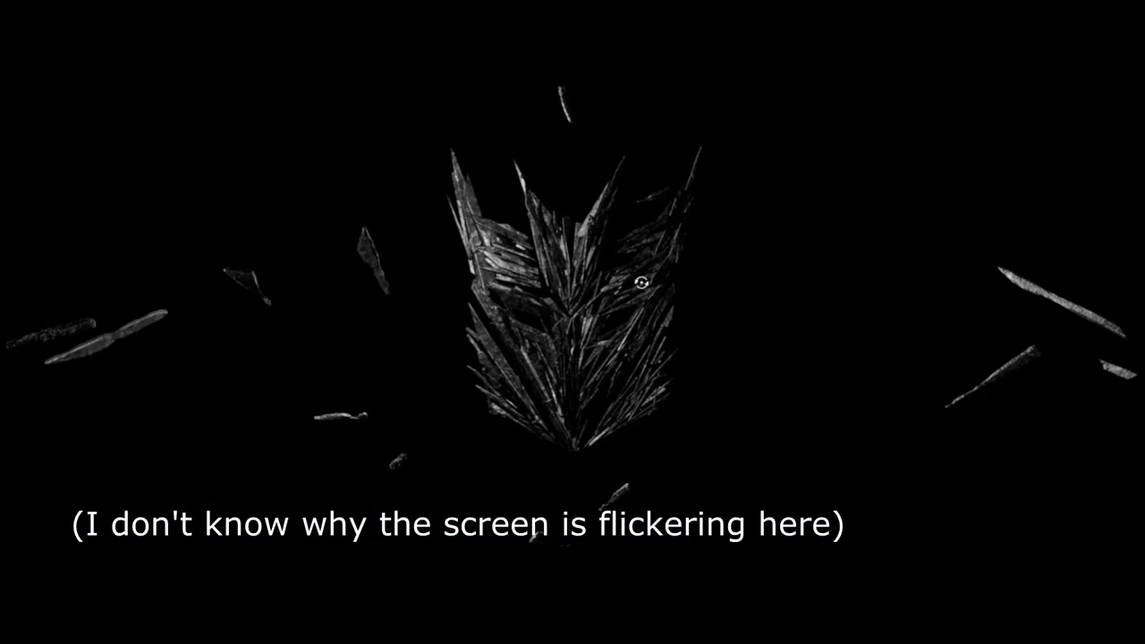
Look over the shaded pieces from the piston across to the Mercedes emblem beside the open-centred gear
alt+drag(559, 288, 611, 298)
alt+middle_drag(532, 407, 636, 343)
scroll(647, 361, down, 4)
scroll(649, 363, up, 3)
click(582, 402)
alt+drag(582, 403, 420, 358)
drag(667, 174, 362, 422)
click(521, 460)
alt+drag(521, 460, 453, 460)
alt+middle_drag(453, 460, 525, 468)
alt+right_drag(524, 468, 546, 499)
alt+middle_drag(546, 499, 544, 410)
alt+drag(544, 409, 505, 382)
alt+middle_drag(504, 382, 537, 338)
View the Mercedes emblem from above, select its ring and star together, and clear the selection
drag(390, 430, 385, 434)
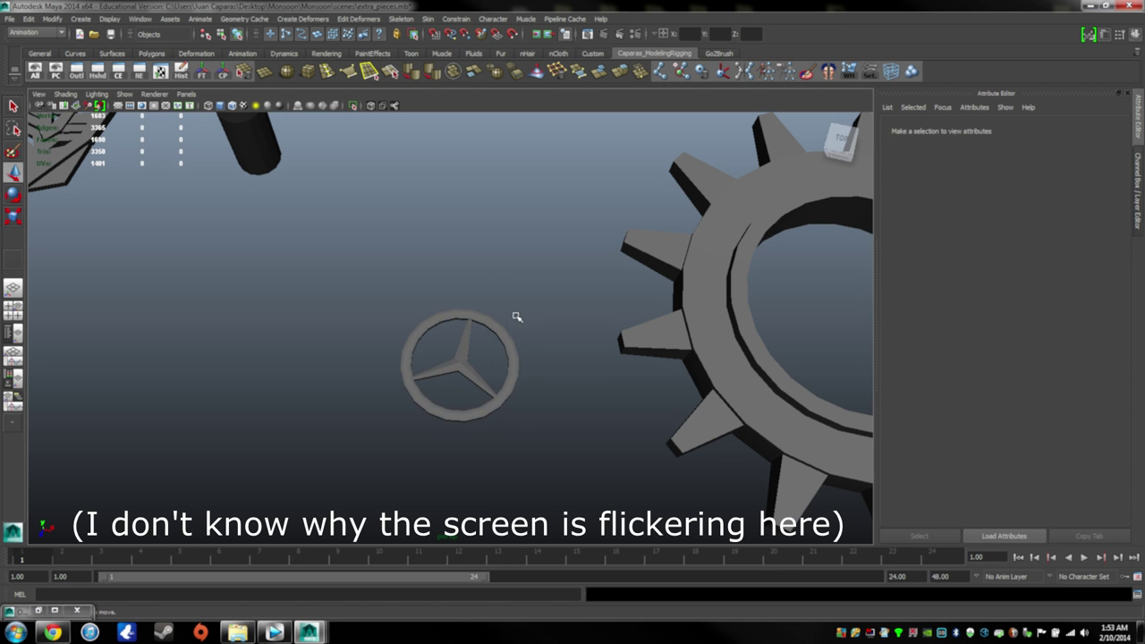
alt+drag(511, 291, 555, 373)
click(556, 373)
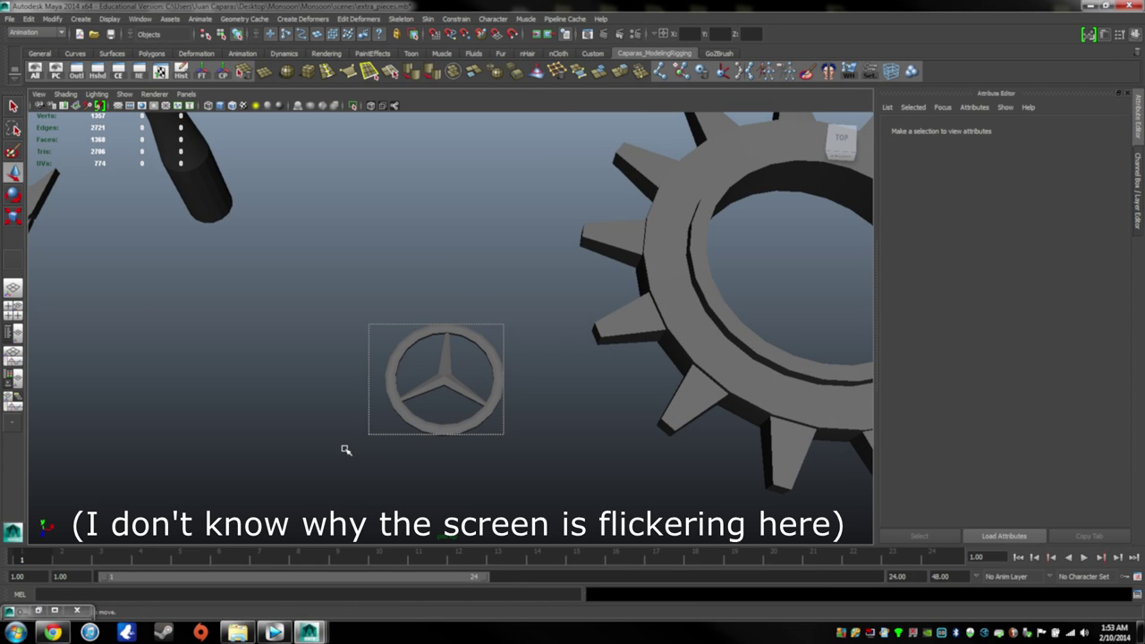
drag(532, 311, 359, 439)
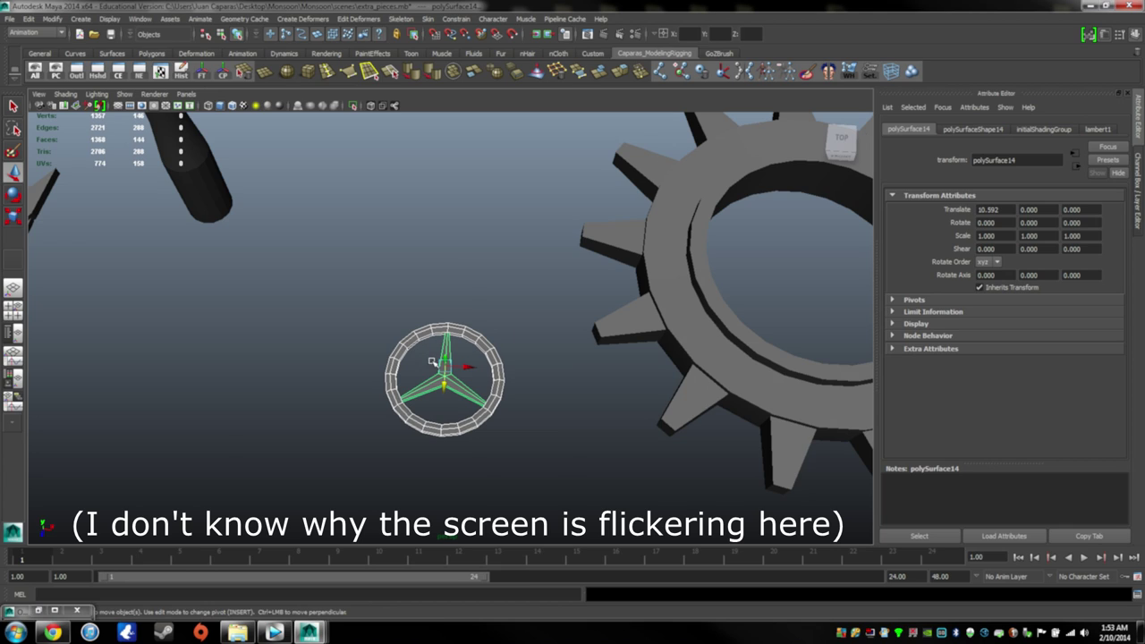
click(312, 437)
Examine the antenna piece along its length, from the thick base to the thin rod
scroll(317, 310, down, 4)
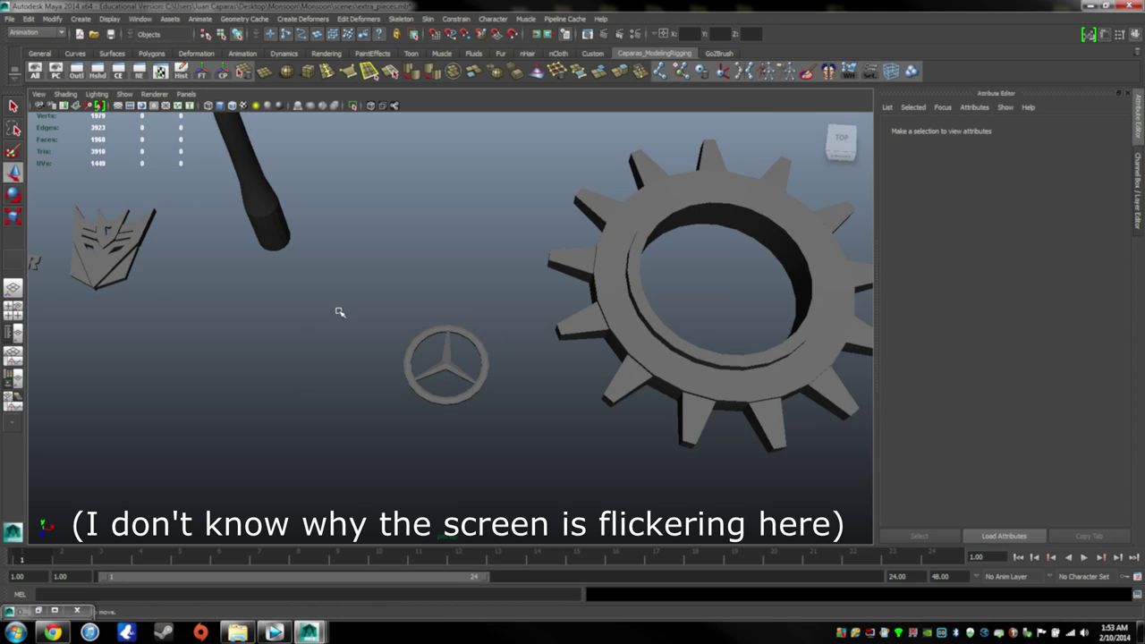
alt+middle_drag(317, 309, 492, 433)
alt+drag(493, 434, 393, 334)
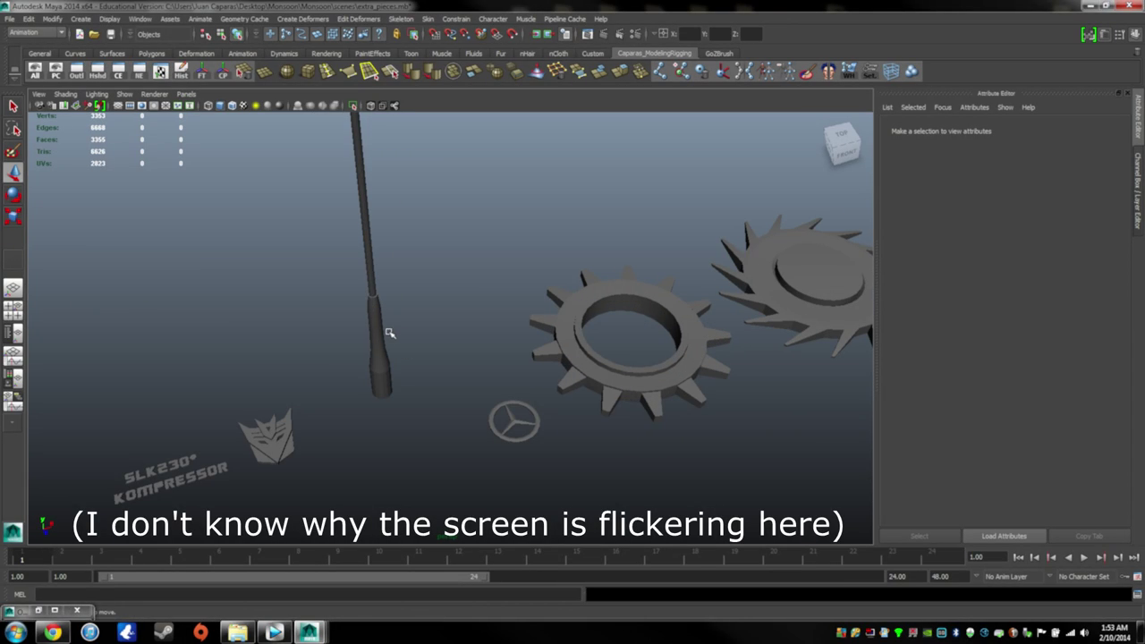
click(374, 332)
scroll(408, 329, down, 4)
alt+middle_drag(436, 325, 531, 377)
click(532, 377)
scroll(528, 379, up, 4)
click(512, 383)
Inspect the Decepticon emblem and the SLK230 Kompressor lettering from above at closer range
alt+right_drag(525, 368, 542, 311)
alt+middle_drag(542, 310, 555, 454)
click(524, 418)
alt+right_drag(524, 420, 546, 447)
alt+drag(546, 448, 488, 422)
alt+middle_drag(489, 422, 596, 202)
alt+drag(523, 327, 489, 407)
alt+right_drag(488, 406, 596, 229)
alt+middle_drag(596, 229, 565, 373)
mouse_move(565, 373)
alt+mouse_down()
mouse_move(583, 397)
mouse_move(585, 373)
alt+mouse_up()
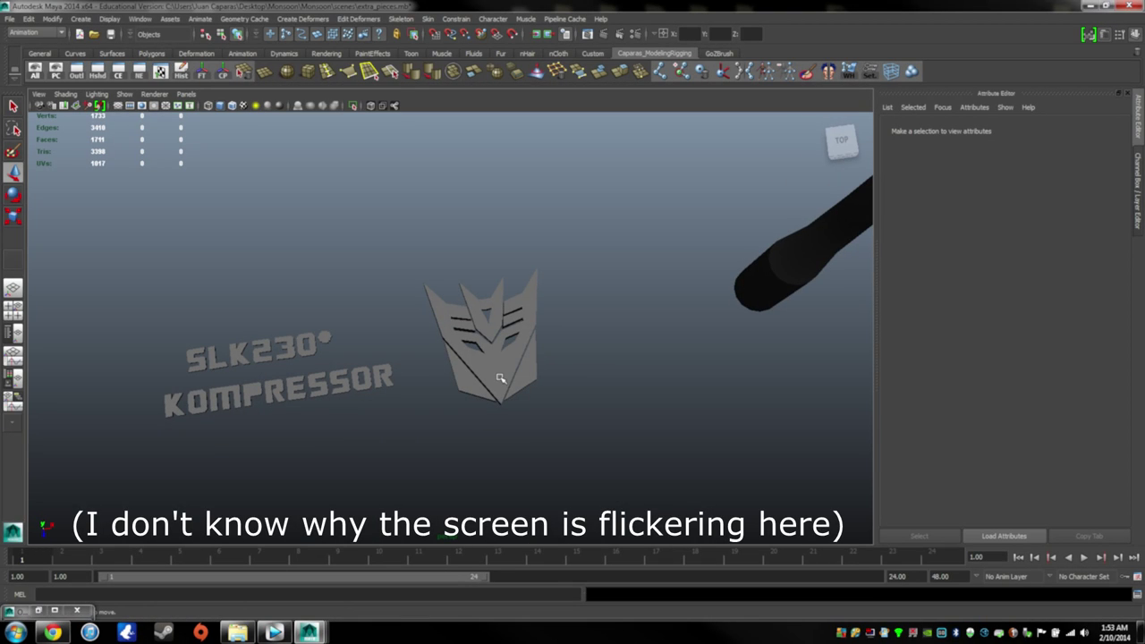
Pick out the Decepticon emblem and the SLK230 Kompressor lettering, then show the wireframe overlay on the shaded models
click(501, 380)
click(672, 355)
drag(590, 258, 222, 432)
click(232, 105)
alt+right_drag(304, 374, 391, 374)
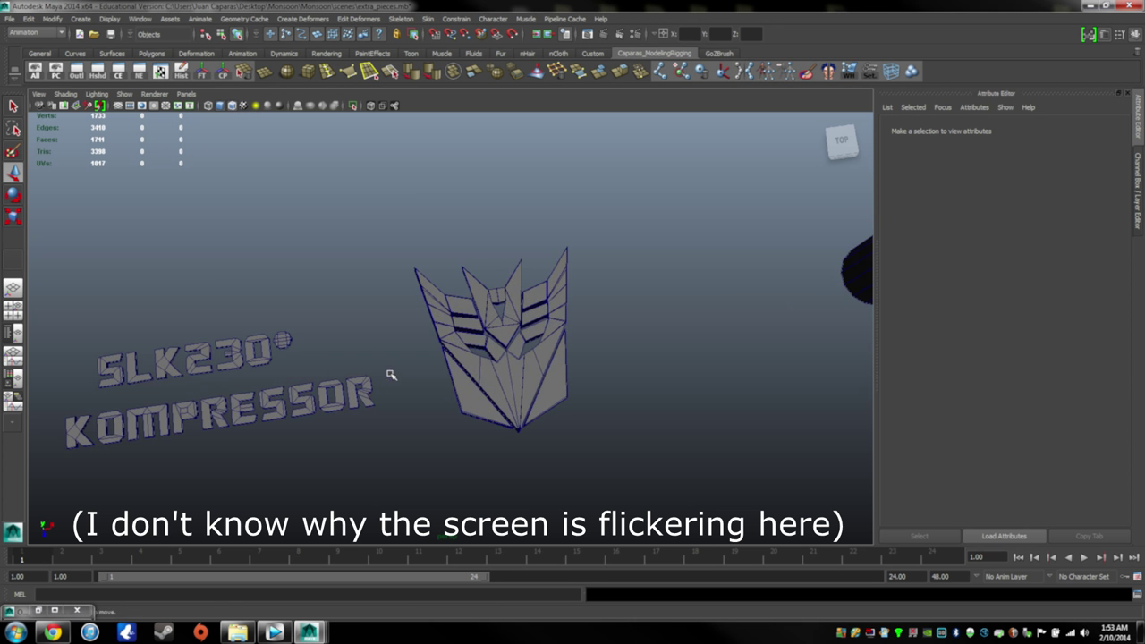
Examine the polygon edges of the Decepticon emblem and the car lettering in a straight top view
alt+middle_drag(284, 398, 319, 372)
alt+drag(320, 372, 465, 329)
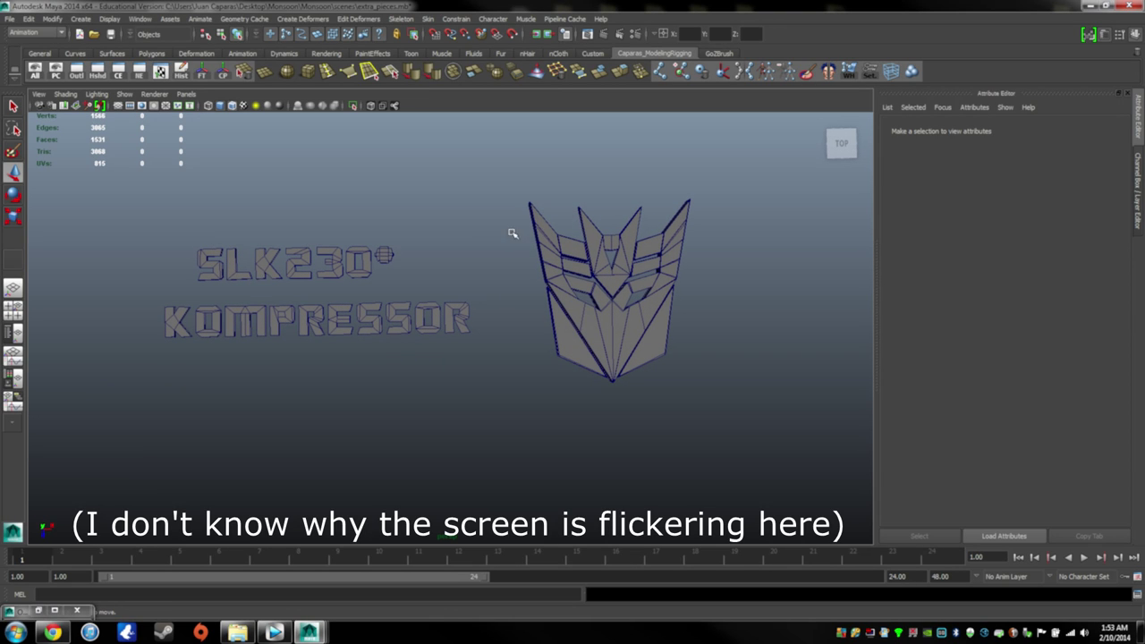
alt+drag(639, 284, 668, 220)
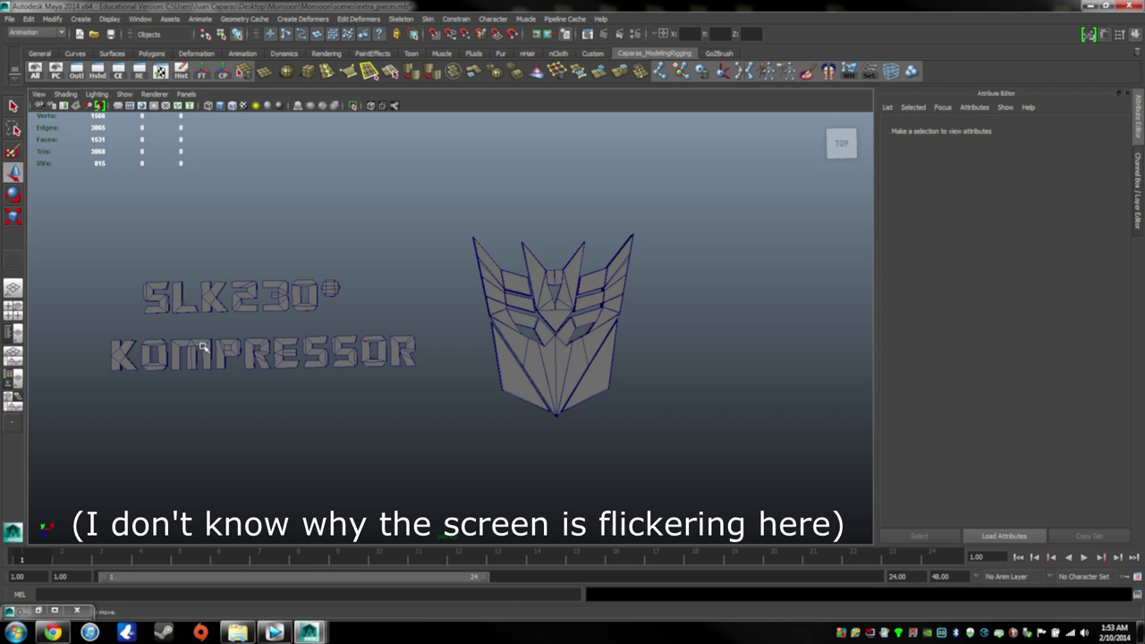
drag(733, 267, 84, 453)
alt+right_drag(723, 413, 513, 445)
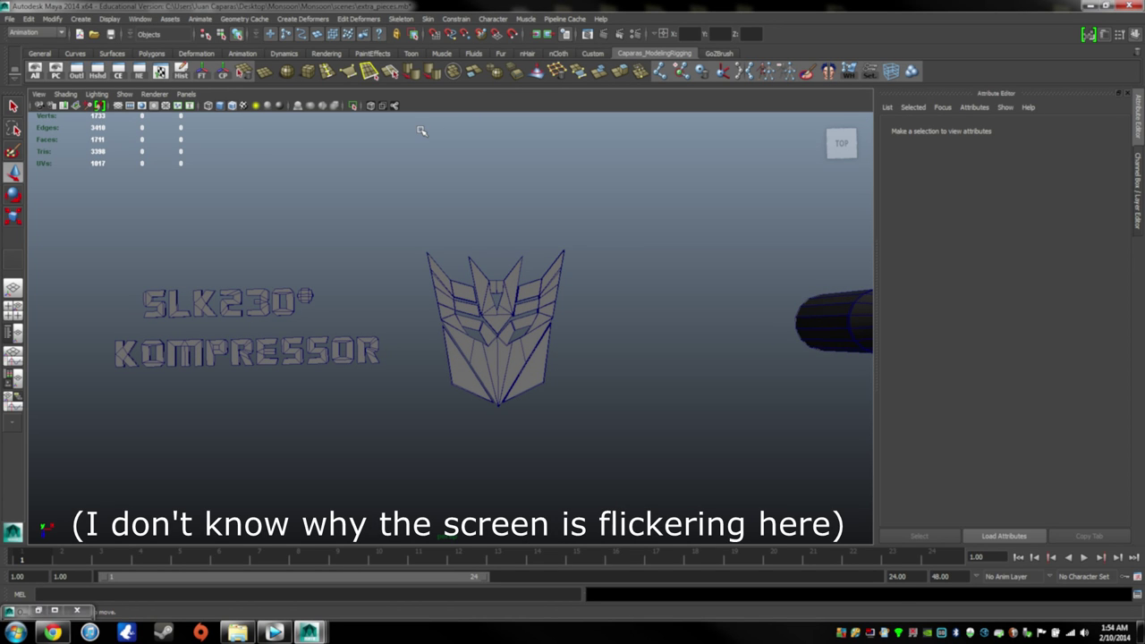
Examine the Decepticon emblem and the SLK230 Kompressor lettering up close at tilted angles to judge their edges and thickness
scroll(577, 242, up, 3)
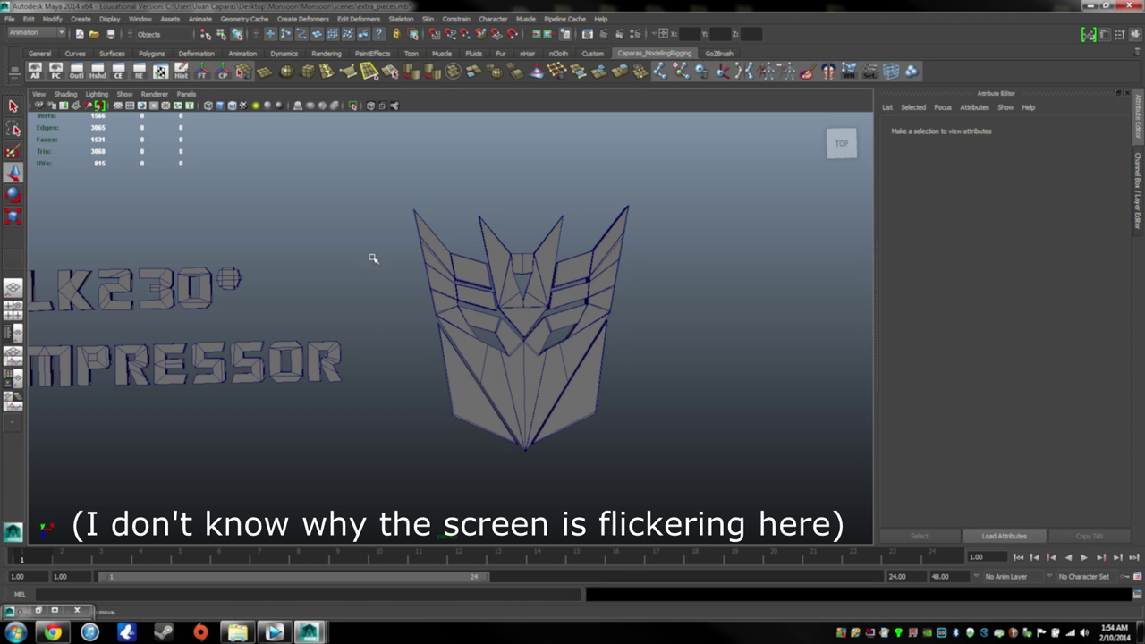
alt+drag(715, 338, 562, 427)
alt+drag(690, 417, 575, 349)
alt+middle_drag(574, 349, 247, 298)
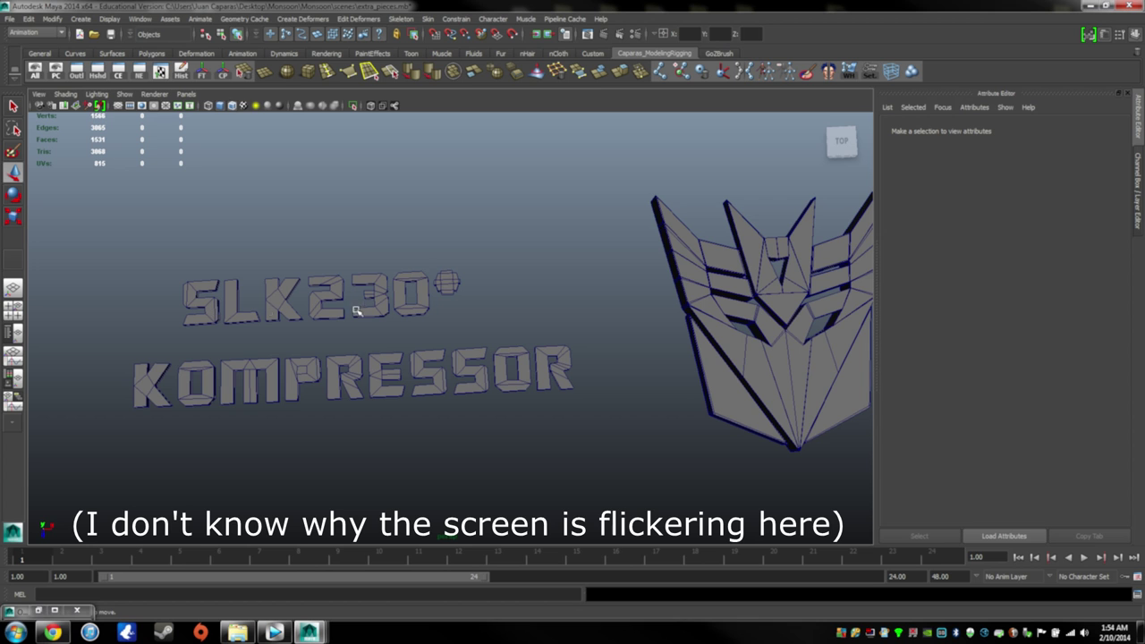
scroll(545, 358, down, 6)
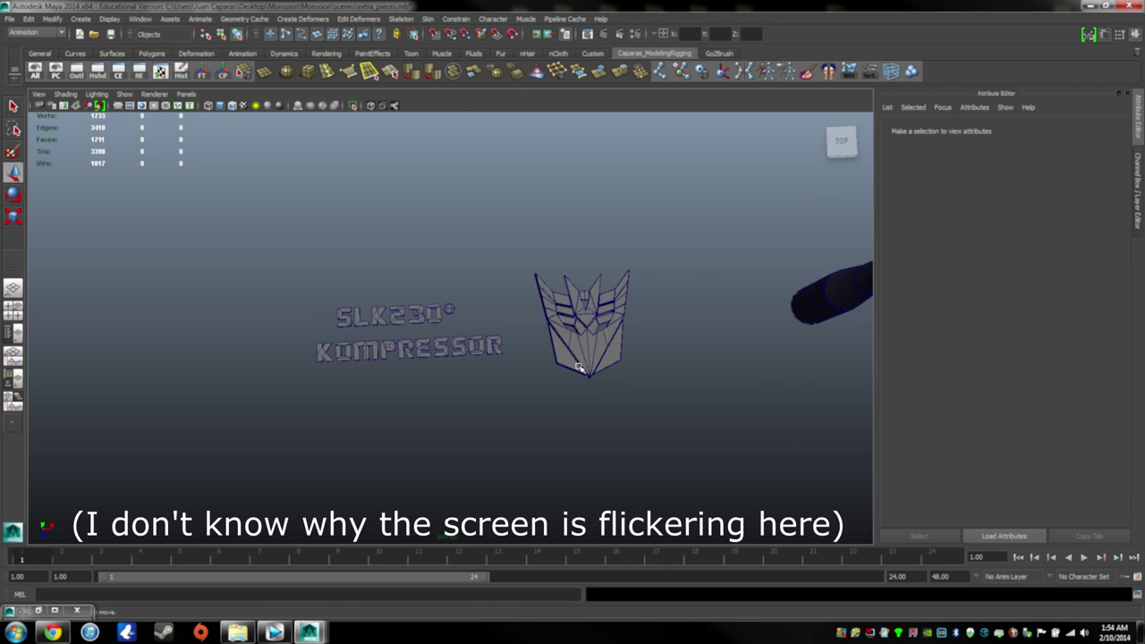
scroll(525, 378, up, 2)
alt+drag(553, 369, 433, 351)
scroll(431, 412, up, 3)
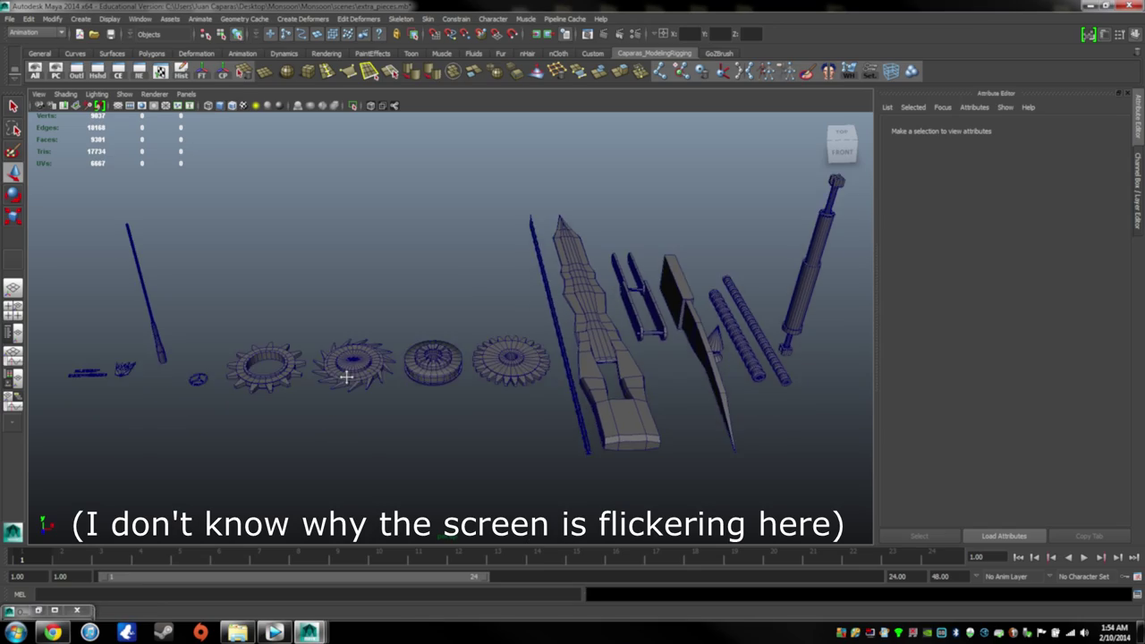
Review the full row of extra pieces from several angles, briefly selecting the group from the gears to the finger segment
alt+drag(346, 376, 348, 407)
drag(258, 362, 813, 404)
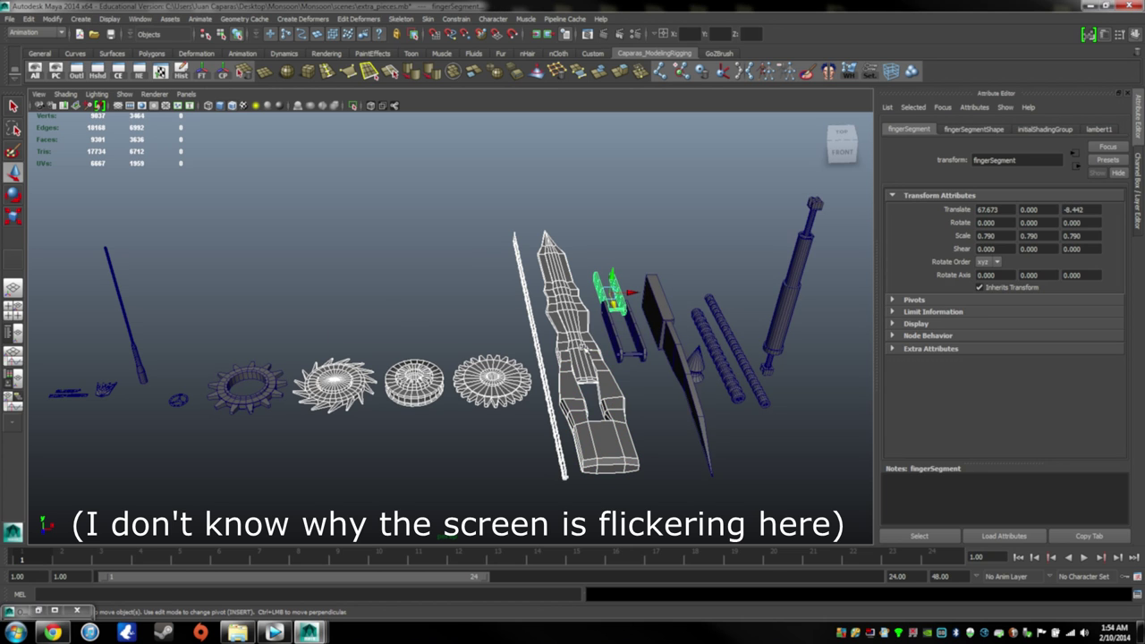
click(386, 314)
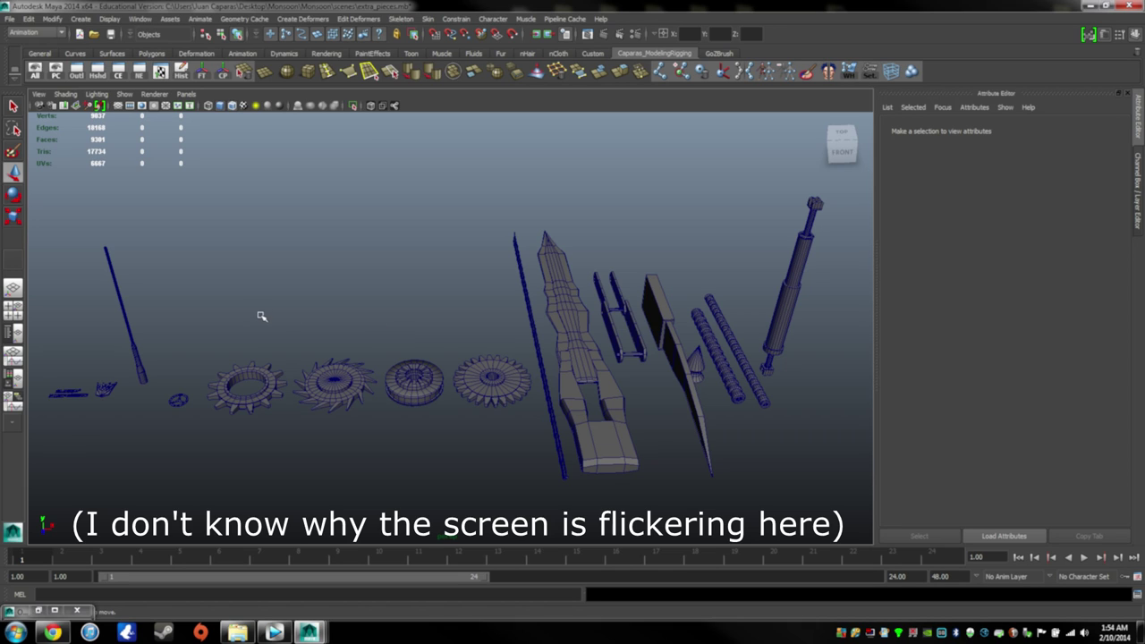
drag(241, 266, 436, 280)
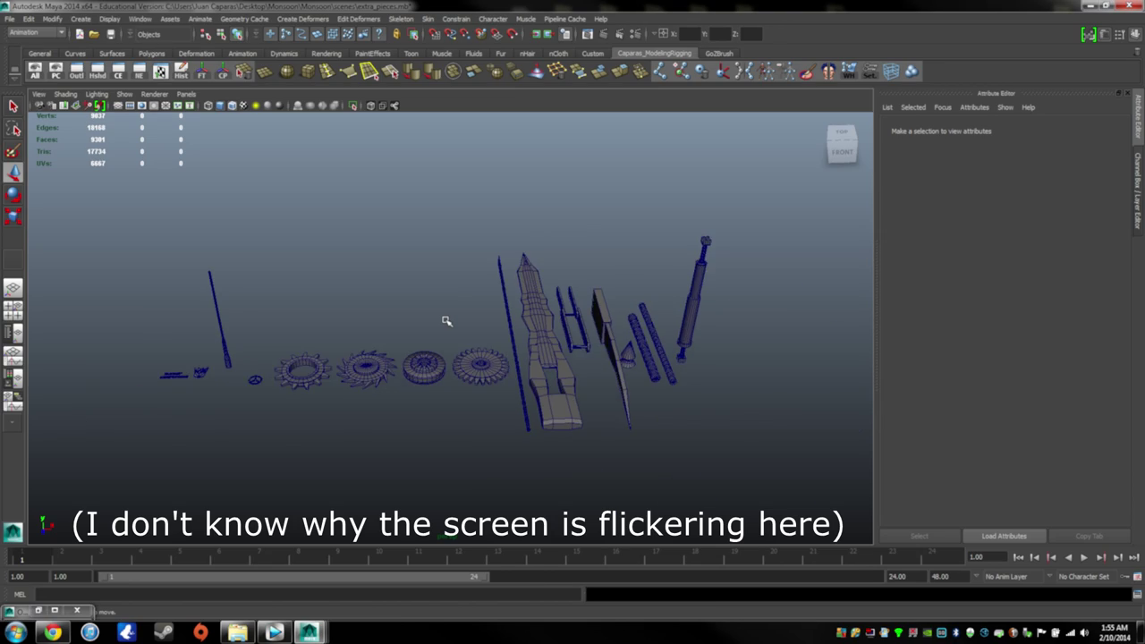
scroll(448, 320, up, 4)
alt+drag(345, 313, 385, 304)
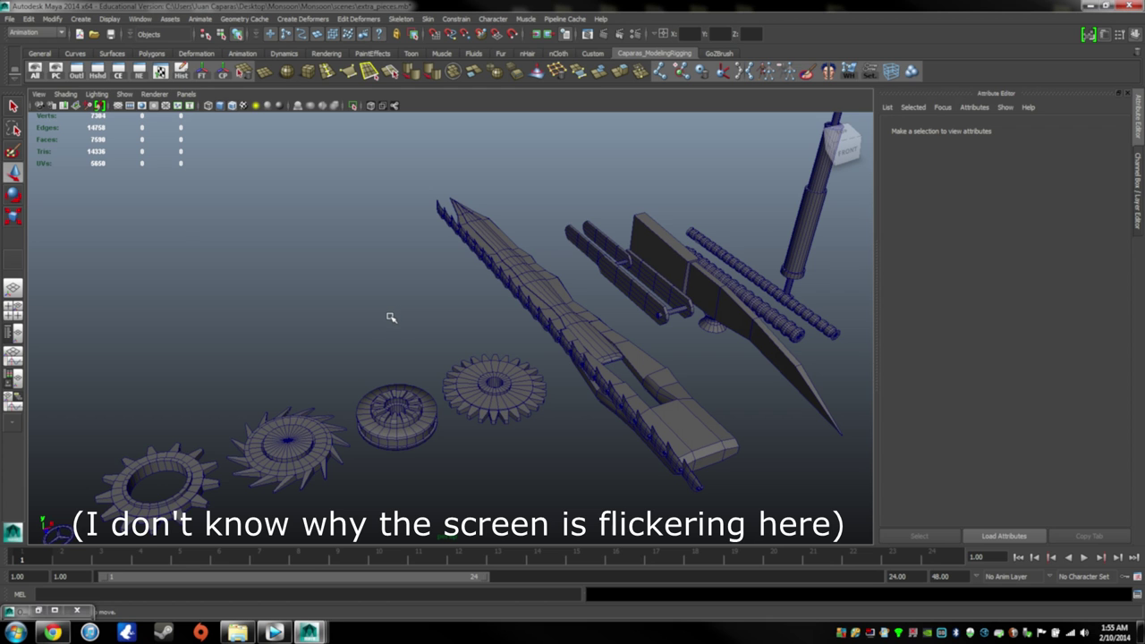
alt+drag(390, 324, 458, 340)
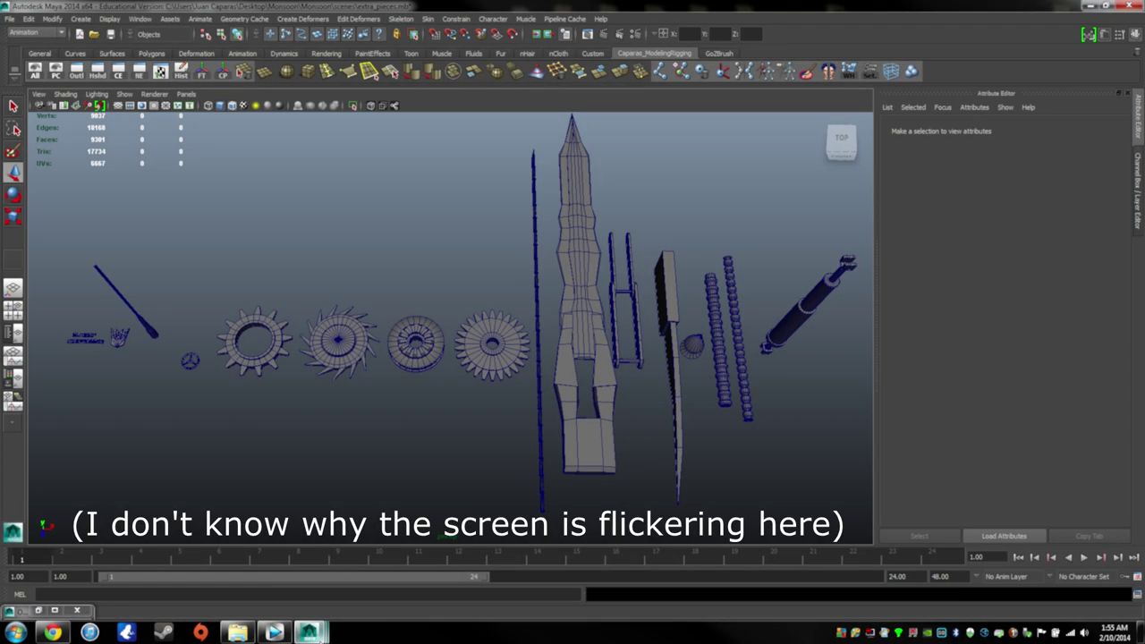
Switch to the Monsoon_Car scene and inspect the shaded car from its front corner and side
click(309, 633)
click(498, 565)
scroll(517, 415, down, 5)
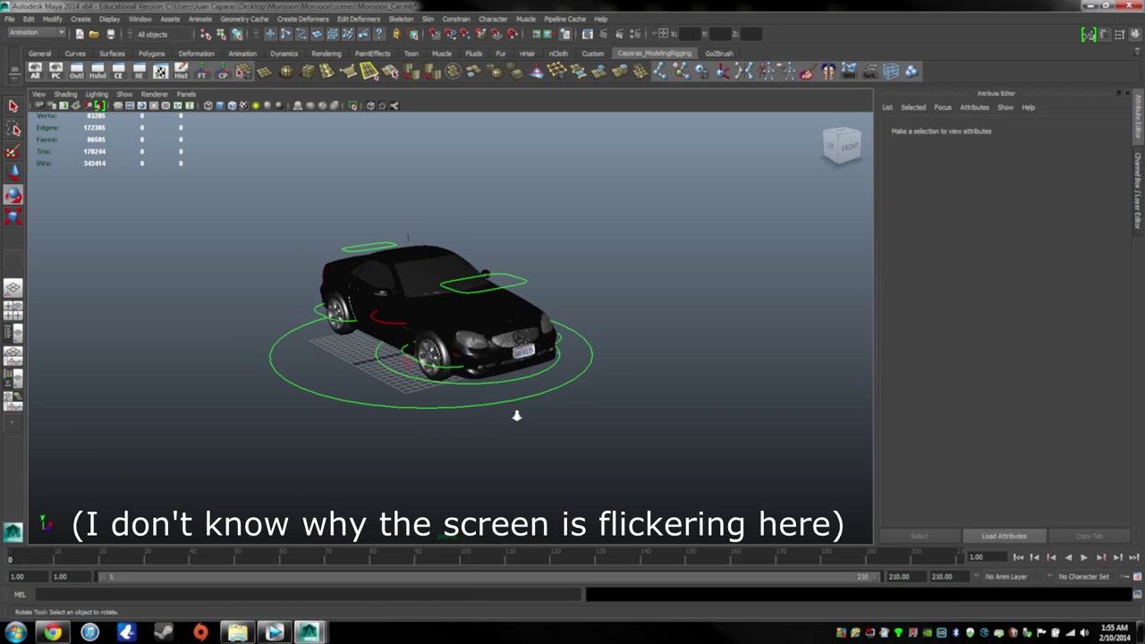
scroll(516, 414, up, 4)
alt+drag(585, 383, 608, 381)
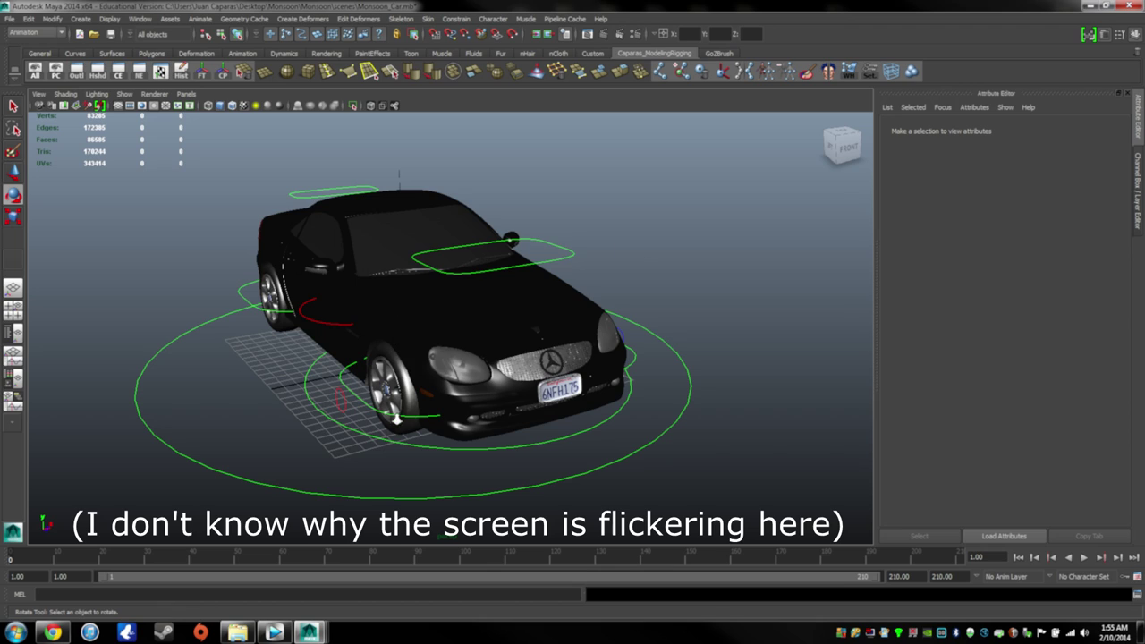
alt+drag(398, 416, 458, 405)
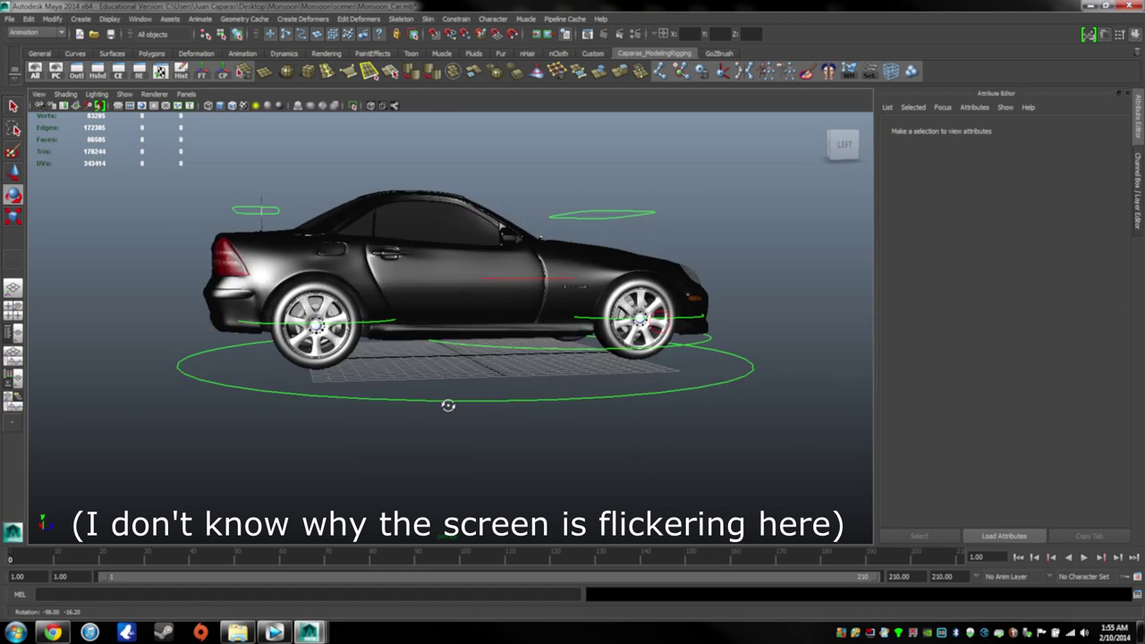
alt+drag(371, 412, 361, 374)
mouse_move(440, 367)
alt+mouse_down()
mouse_move(595, 335)
mouse_move(312, 380)
mouse_move(404, 409)
mouse_move(433, 356)
mouse_move(243, 371)
mouse_move(433, 383)
alt+mouse_up()
Examine the car's polygon edges with the wireframe-on-shaded overlay, then return to plain shading
click(232, 105)
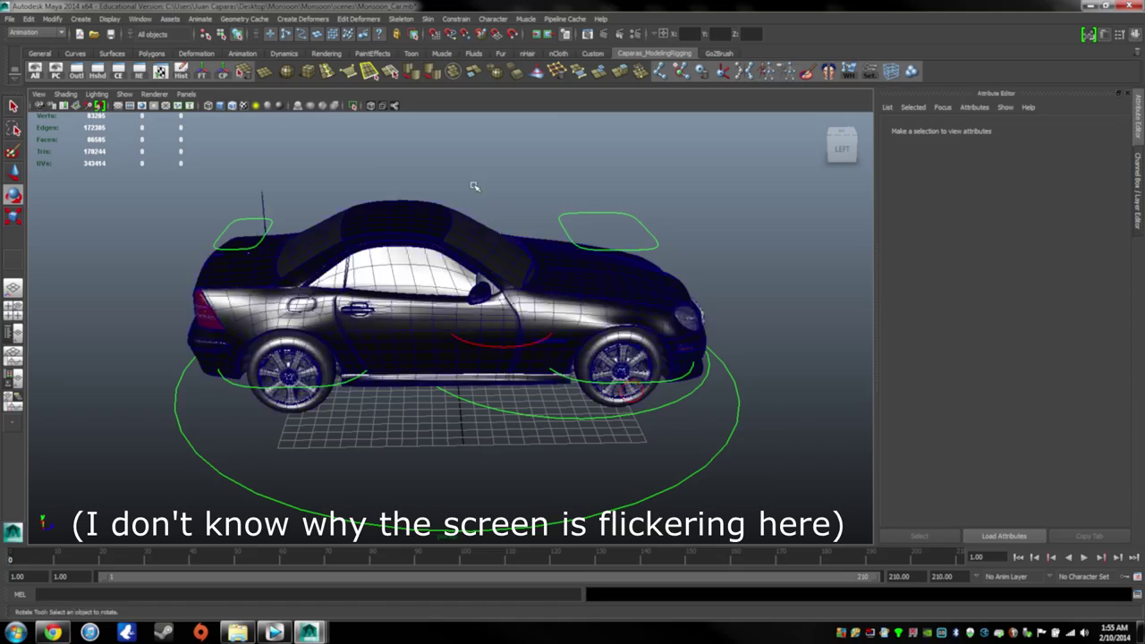
scroll(665, 202, up, 3)
alt+drag(665, 202, 572, 189)
scroll(647, 223, down, 5)
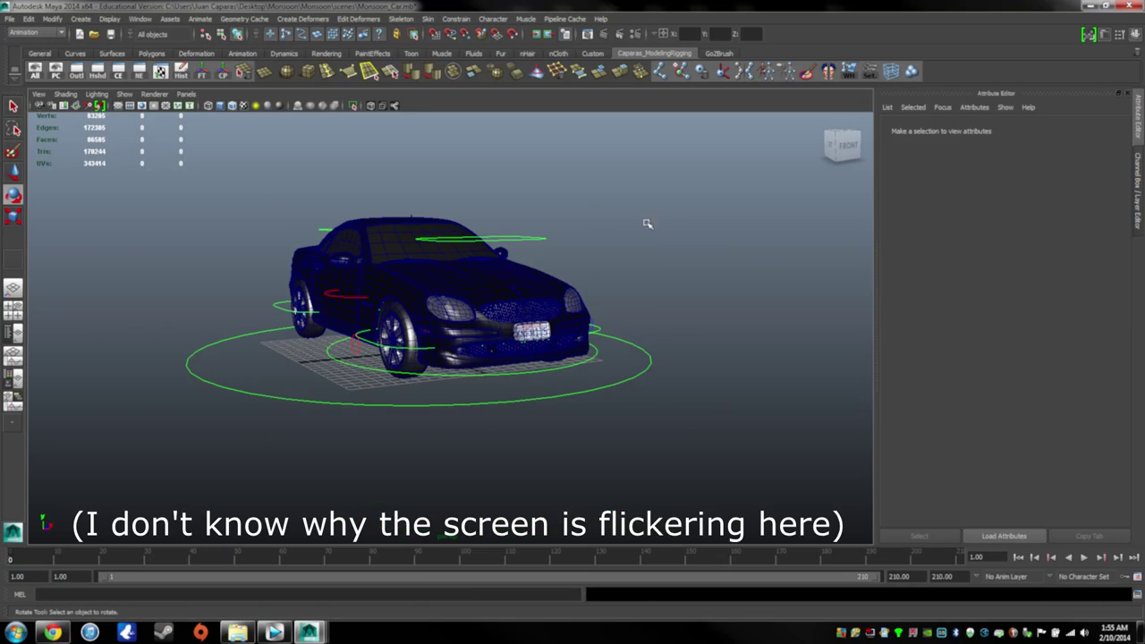
alt+drag(666, 255, 695, 248)
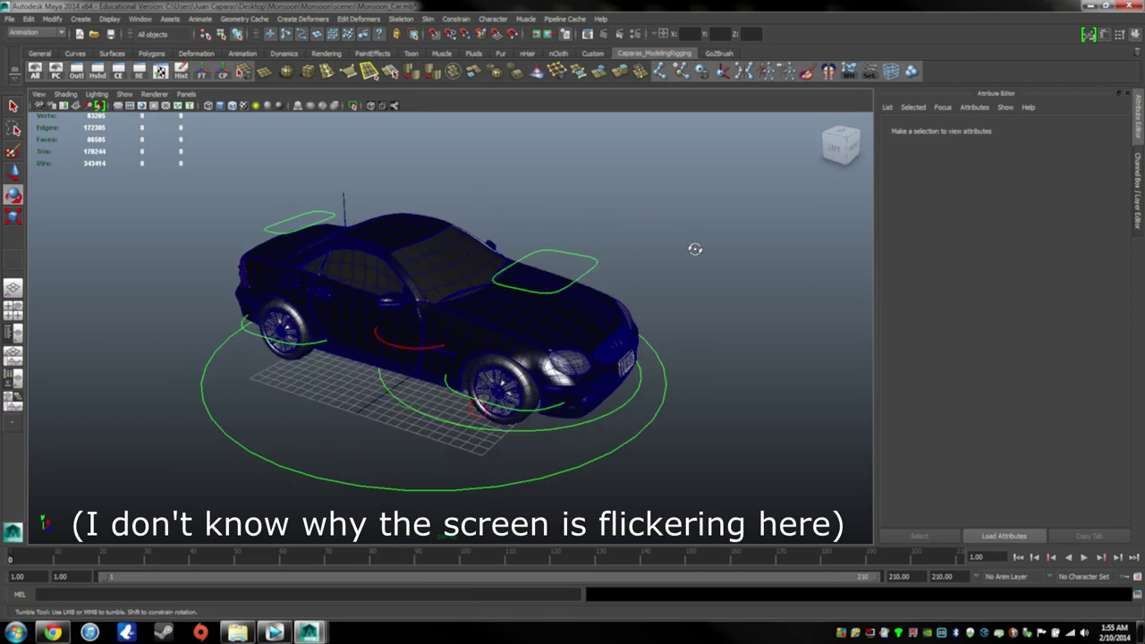
scroll(695, 253, up, 3)
alt+drag(692, 238, 294, 446)
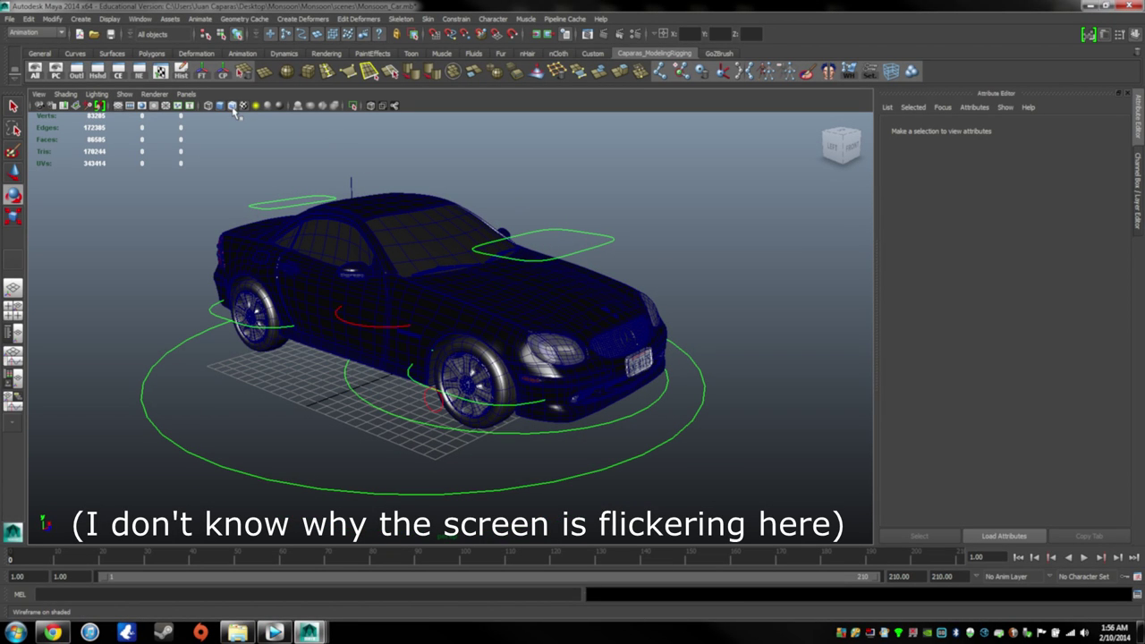
mouse_move(600, 247)
alt+mouse_down()
mouse_move(465, 250)
mouse_move(630, 248)
mouse_move(462, 239)
mouse_move(596, 256)
alt+mouse_up()
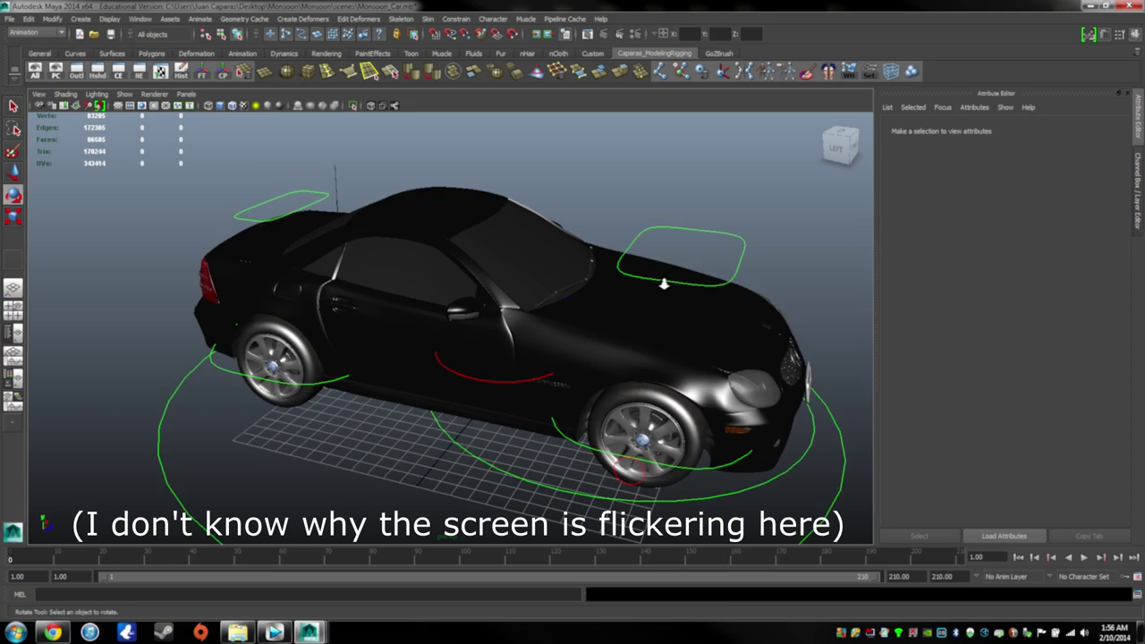
alt+drag(664, 284, 602, 281)
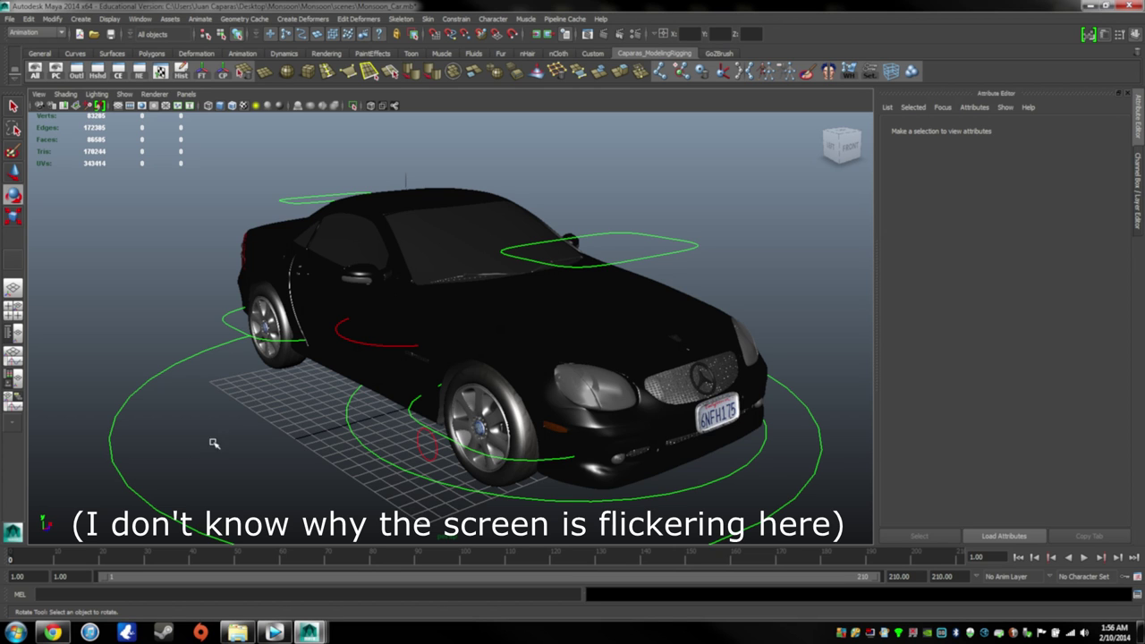
View the reference photo DSC_0787.JPG from the references folder, examine the rear wheel and door area, then return to Maya
click(237, 632)
scroll(379, 393, down, 5)
double_click(340, 217)
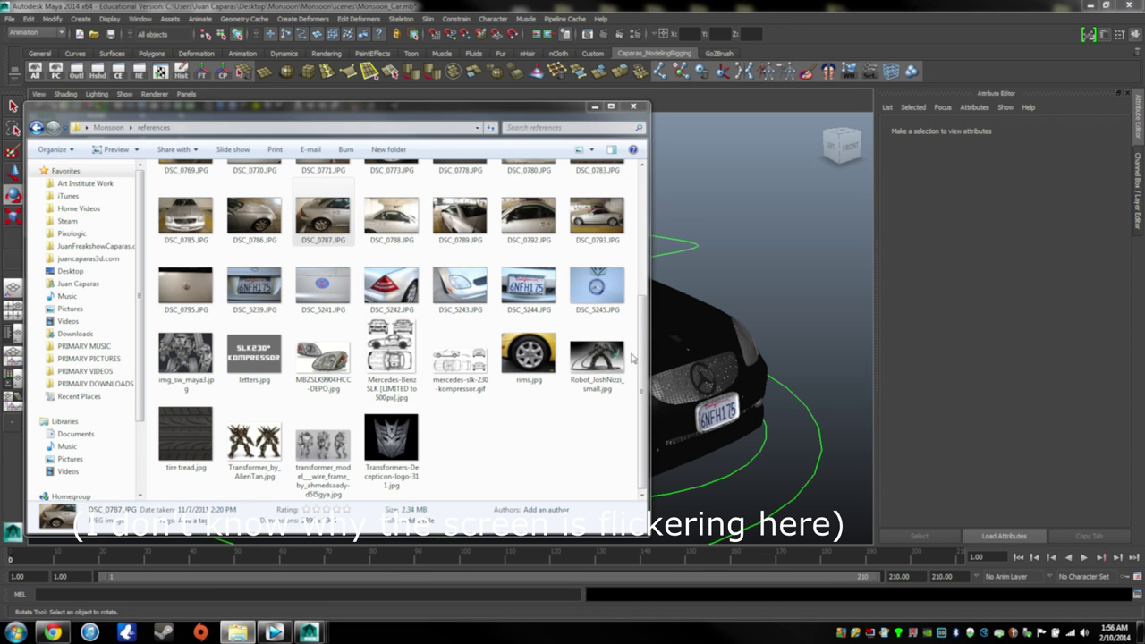
scroll(914, 320, up, 5)
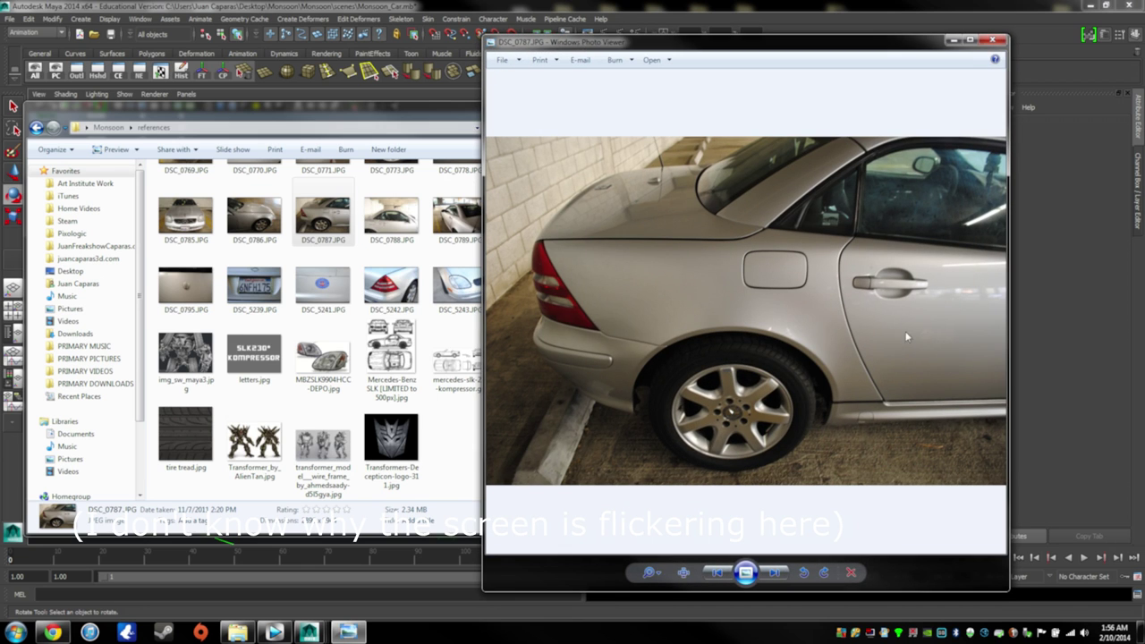
scroll(952, 239, down, 5)
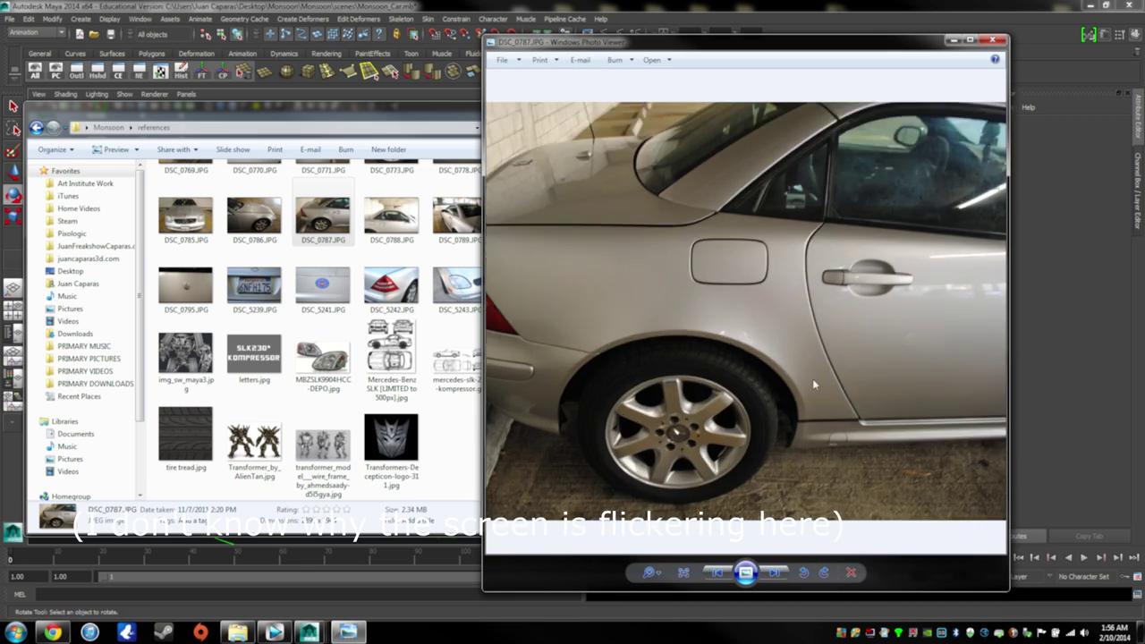
click(991, 41)
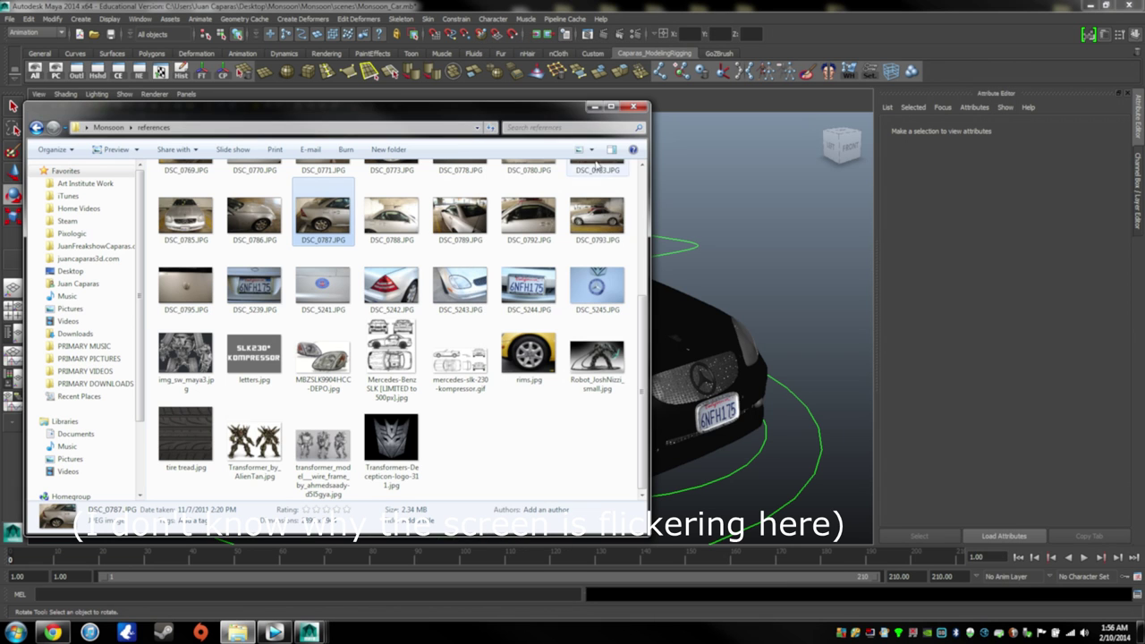
click(596, 109)
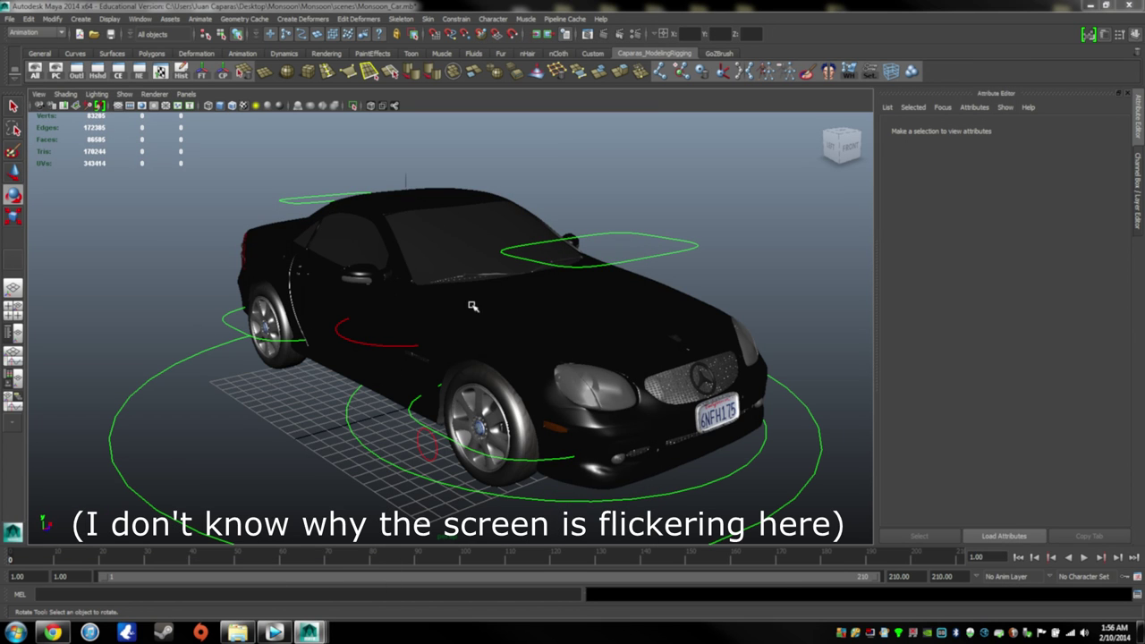
Inspect the shaded car and its surrounding rig control curves from the front and side, near and far
scroll(549, 343, down, 5)
scroll(547, 344, up, 4)
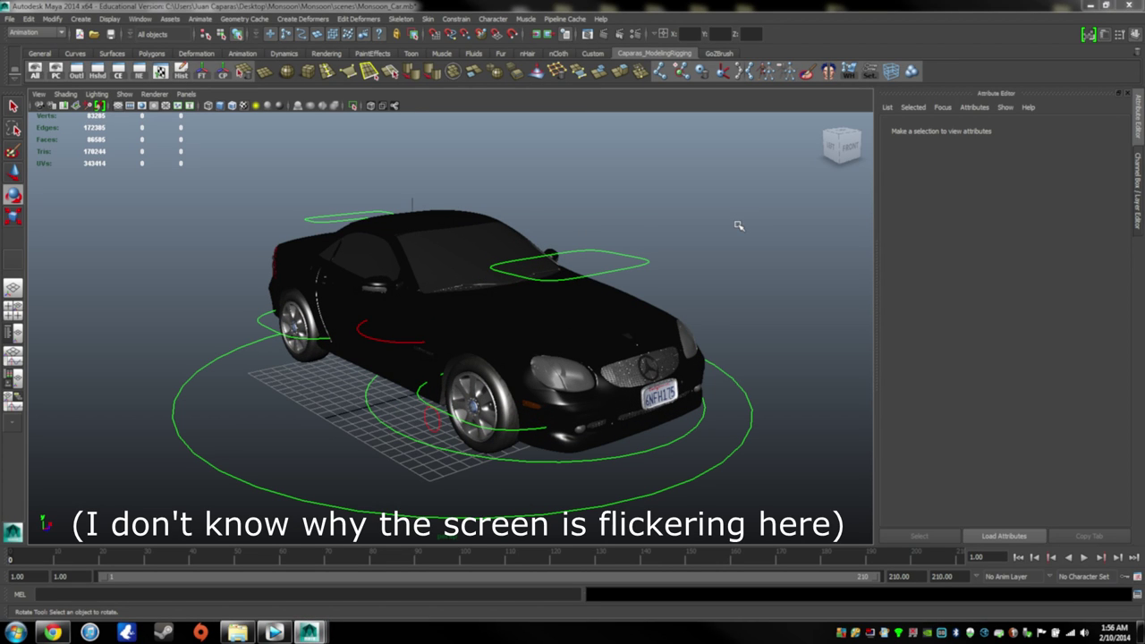
alt+drag(716, 295, 755, 277)
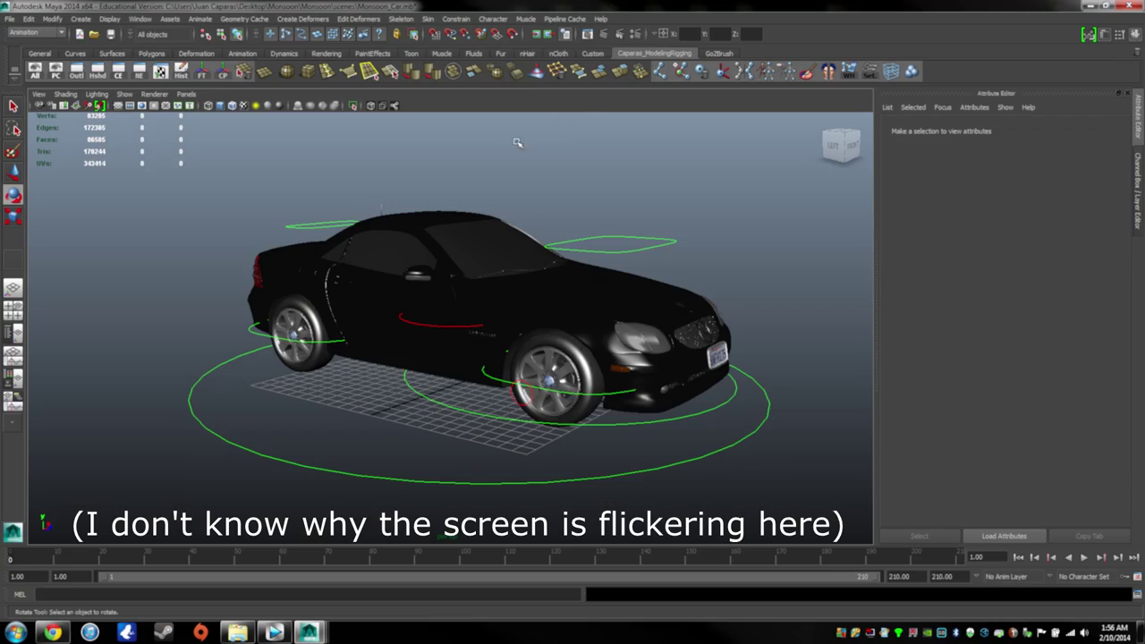
alt+drag(673, 304, 476, 292)
alt+drag(388, 296, 665, 298)
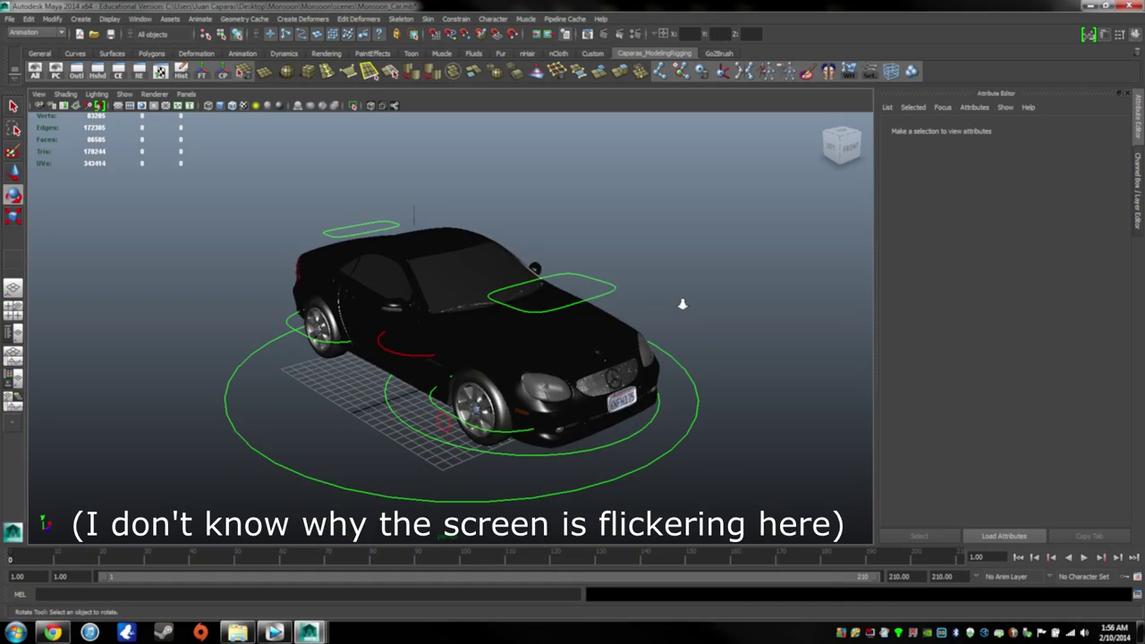
scroll(683, 305, up, 6)
scroll(683, 304, down, 4)
mouse_move(758, 306)
alt+mouse_down()
mouse_move(796, 295)
mouse_move(763, 282)
mouse_move(509, 289)
mouse_move(769, 296)
alt+mouse_up()
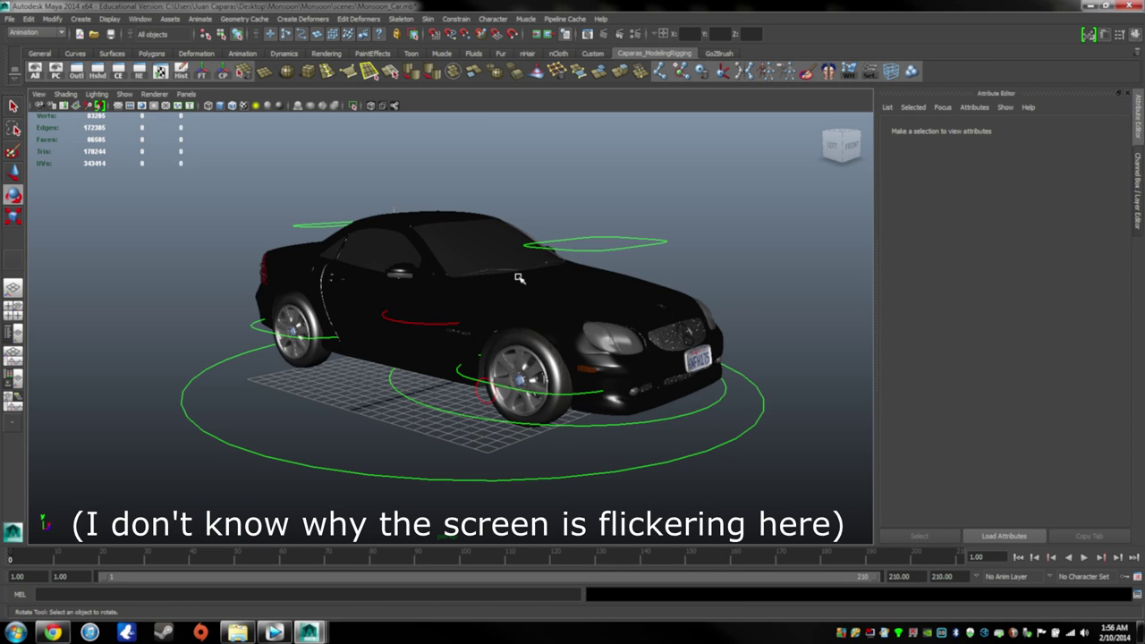
mouse_move(415, 336)
alt+mouse_down()
mouse_move(540, 331)
mouse_move(414, 340)
alt+mouse_up()
scroll(508, 336, down, 5)
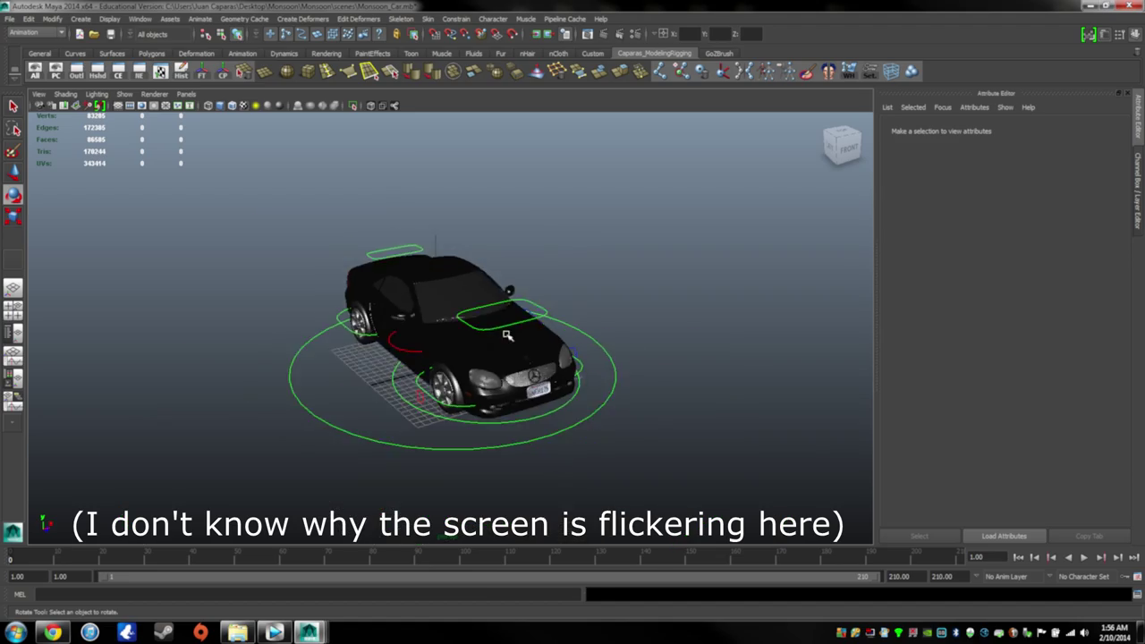
alt+drag(580, 350, 708, 317)
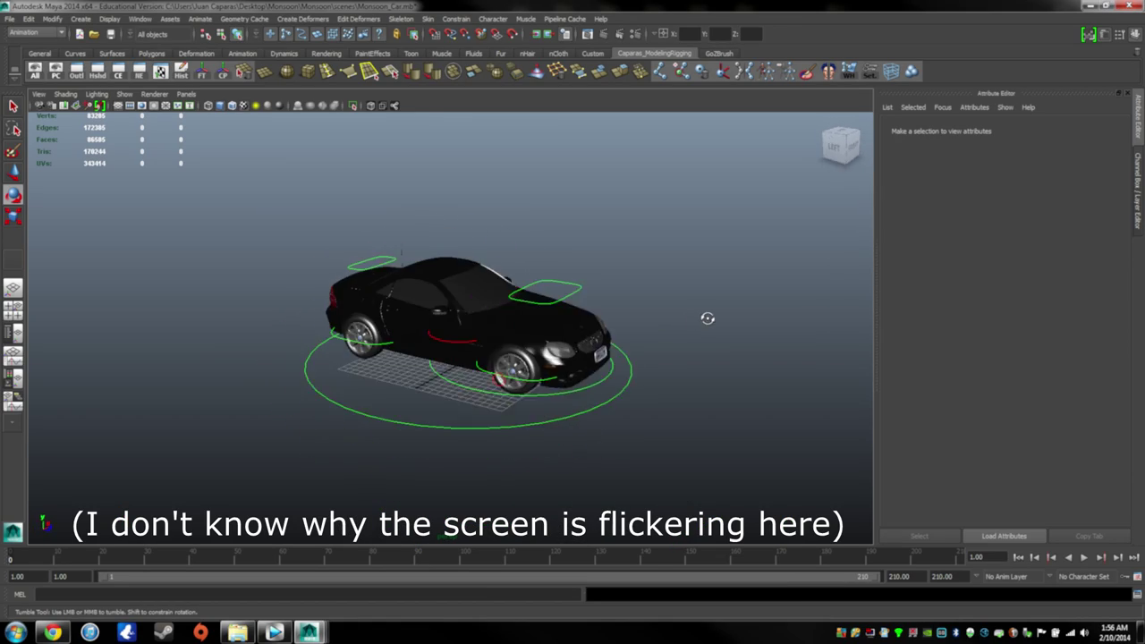
Try rotating the car about its vertical axis with the ctrl_drift control curve at the front wheel
click(507, 404)
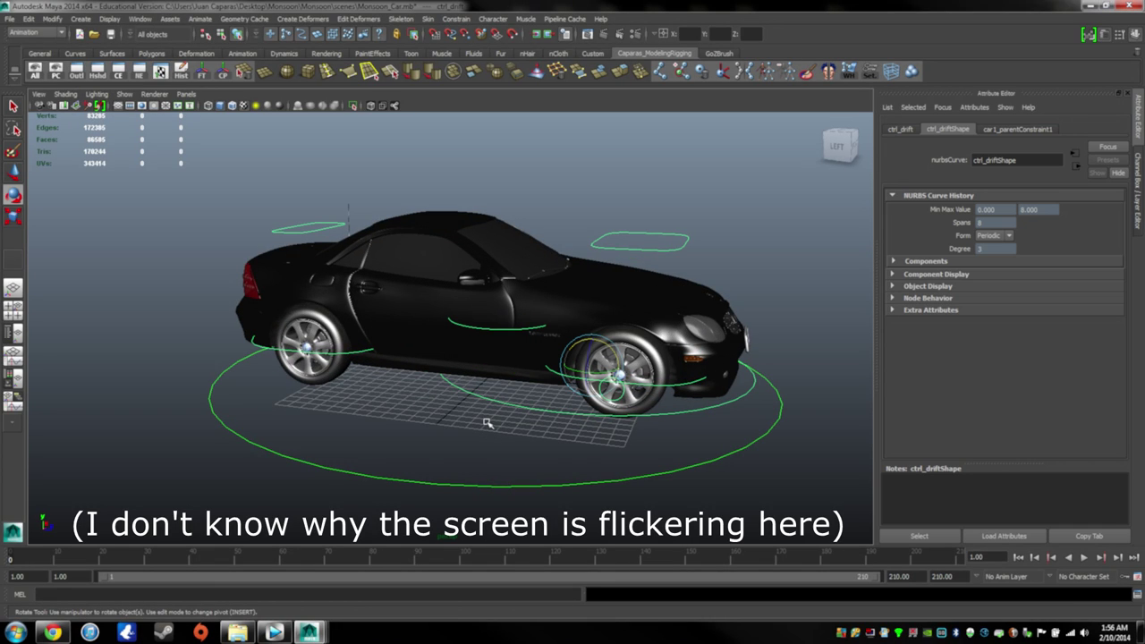
alt+drag(613, 377, 569, 396)
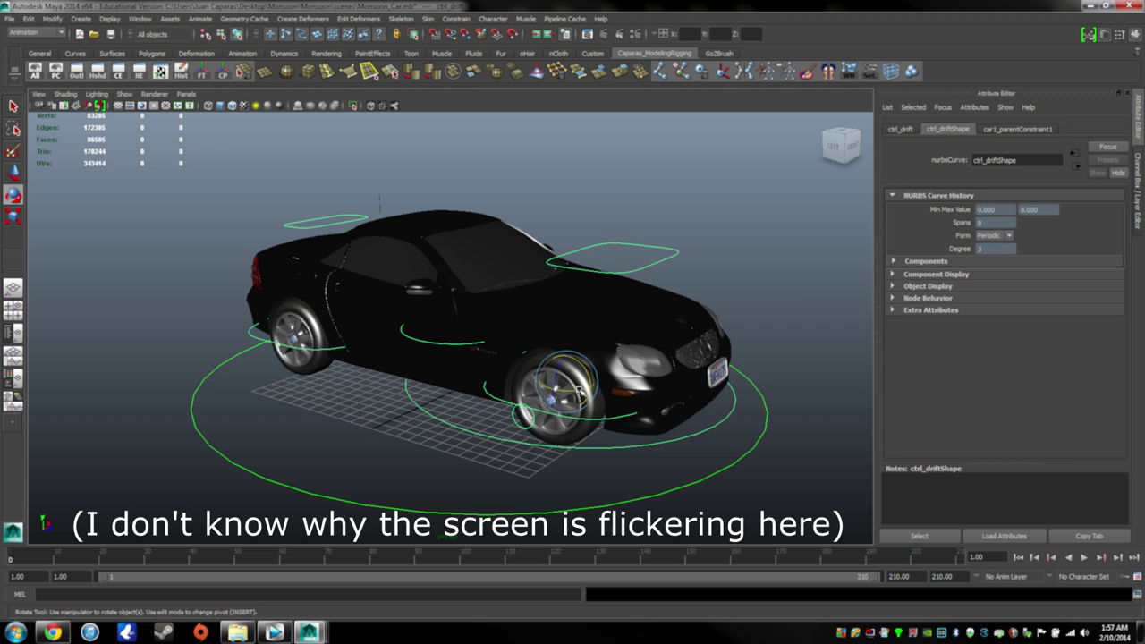
mouse_move(580, 388)
mouse_down()
mouse_move(566, 394)
mouse_move(591, 385)
mouse_move(557, 390)
mouse_move(584, 381)
mouse_up()
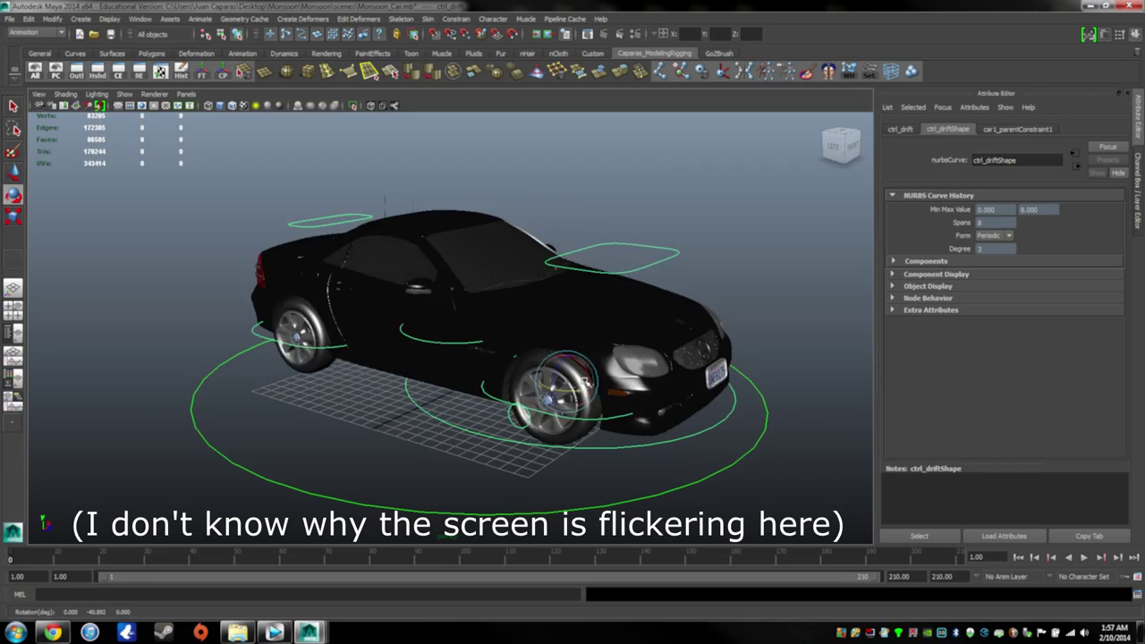
Try scaling the whole car to about 0.805 with the large outer control curve, then undo the scaling
drag(339, 467, 294, 484)
key(r)
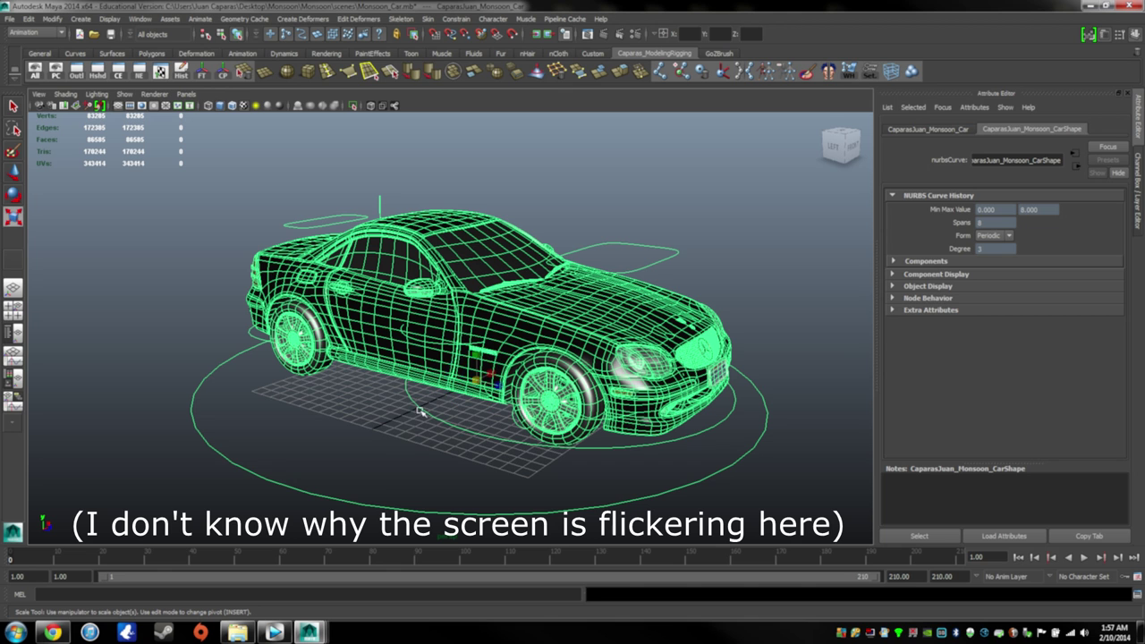
drag(476, 382, 376, 408)
key(ctrl+z)
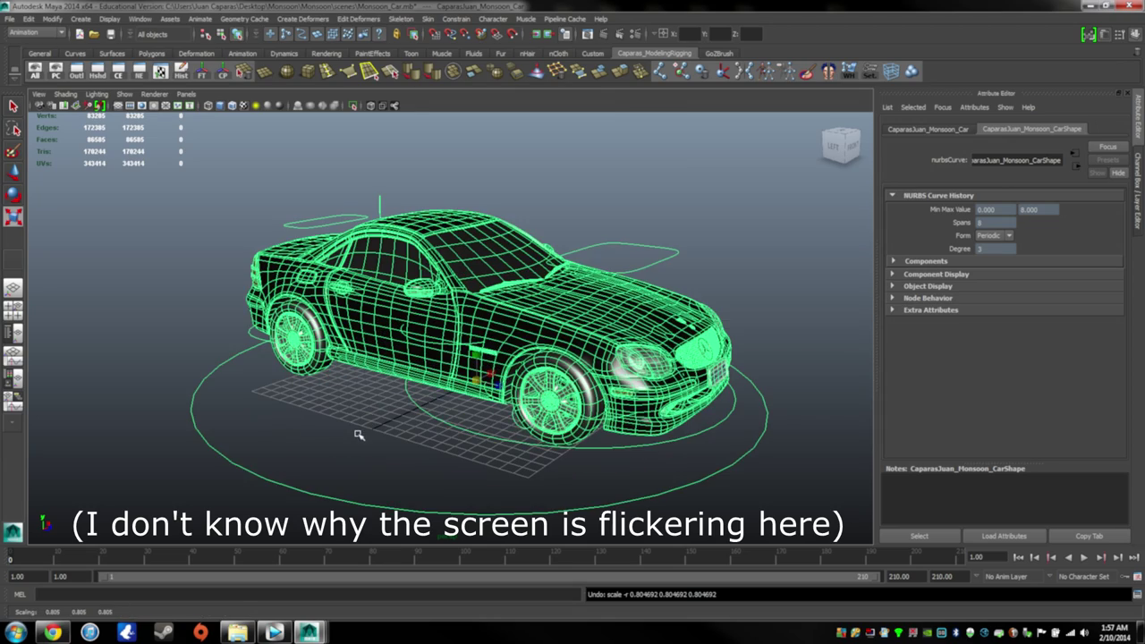
click(359, 435)
click(673, 253)
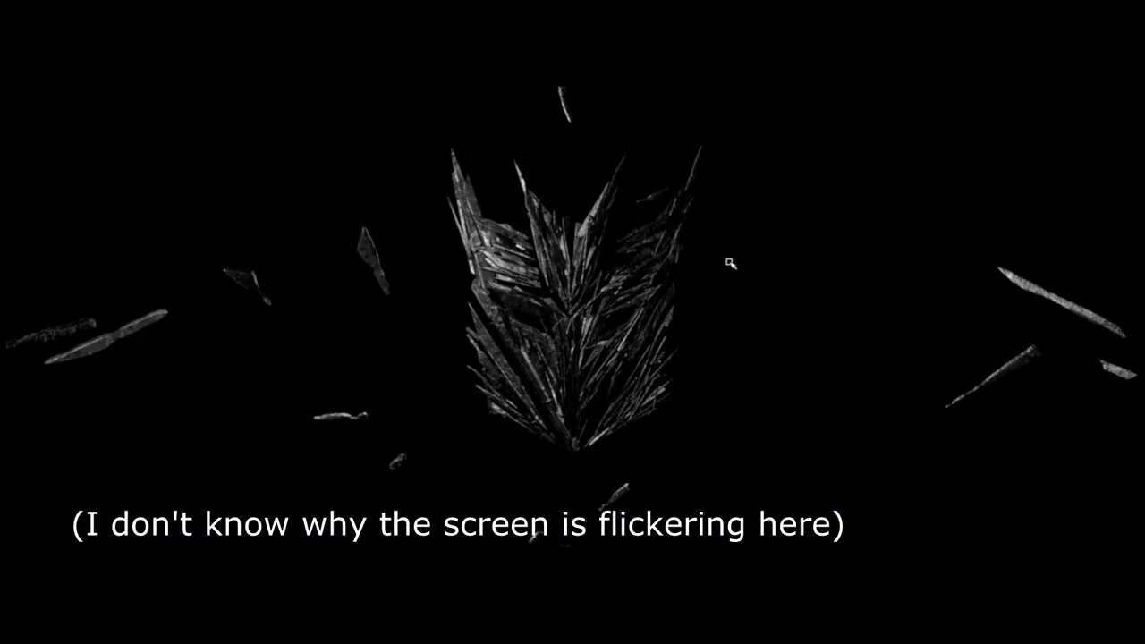
Try raising the car's hood by rotating the ctrl_hood curve, then undo the rotation and clear the selection
key(e)
drag(570, 252, 538, 255)
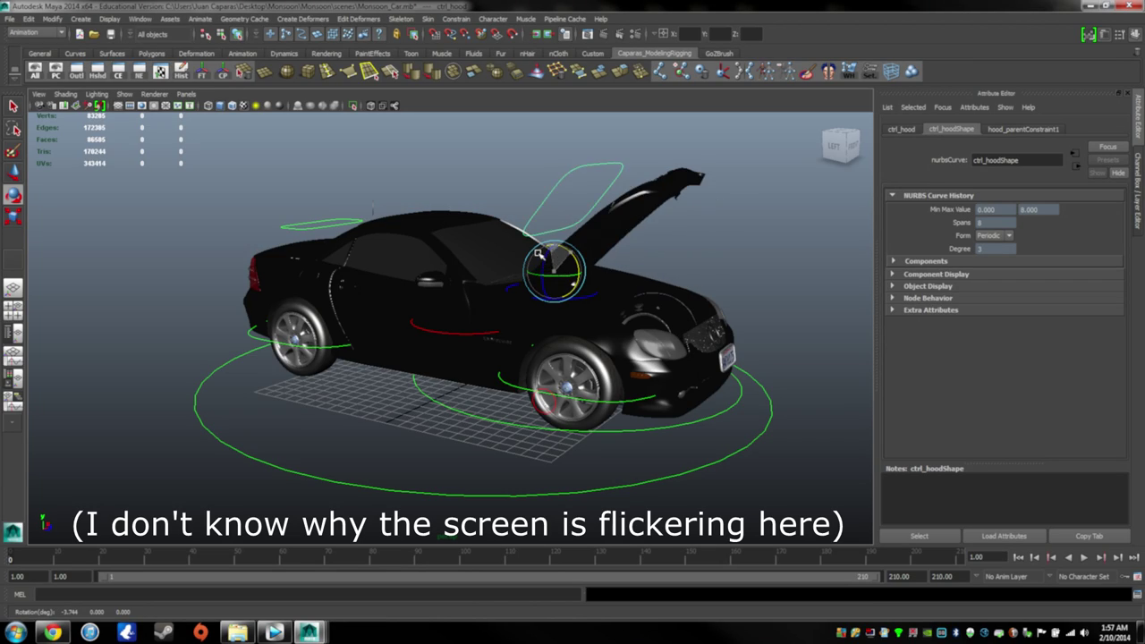
key(ctrl+z)
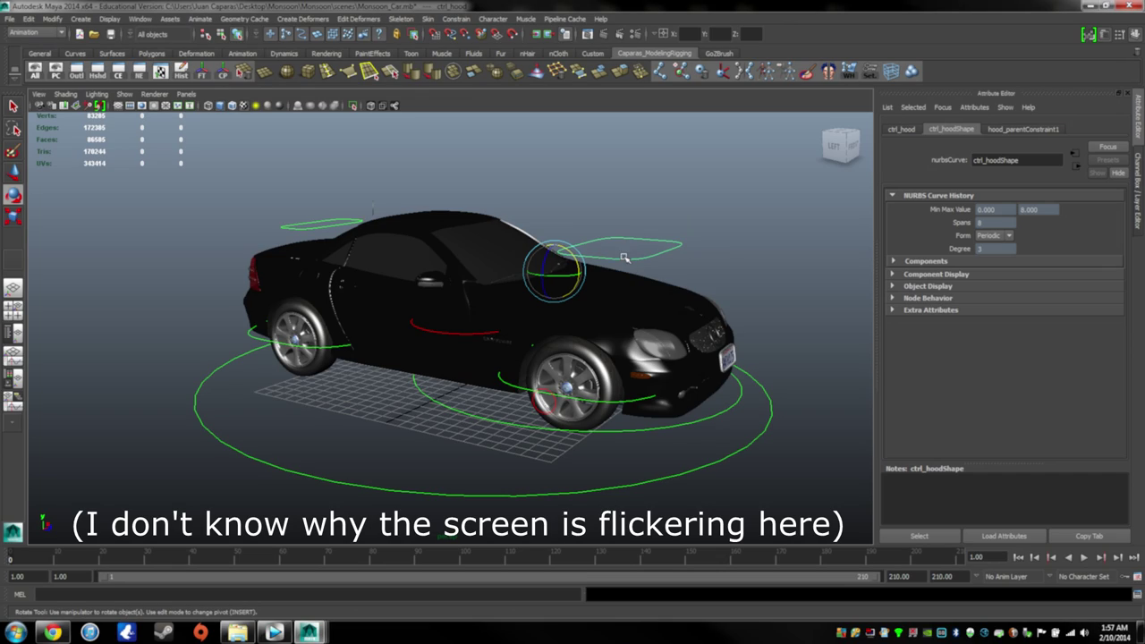
click(750, 203)
Inspect the car's bodywork and the control curve above the hood from the front and side, near and far
scroll(501, 430, down, 5)
scroll(501, 430, up, 4)
alt+drag(538, 365, 591, 349)
click(626, 249)
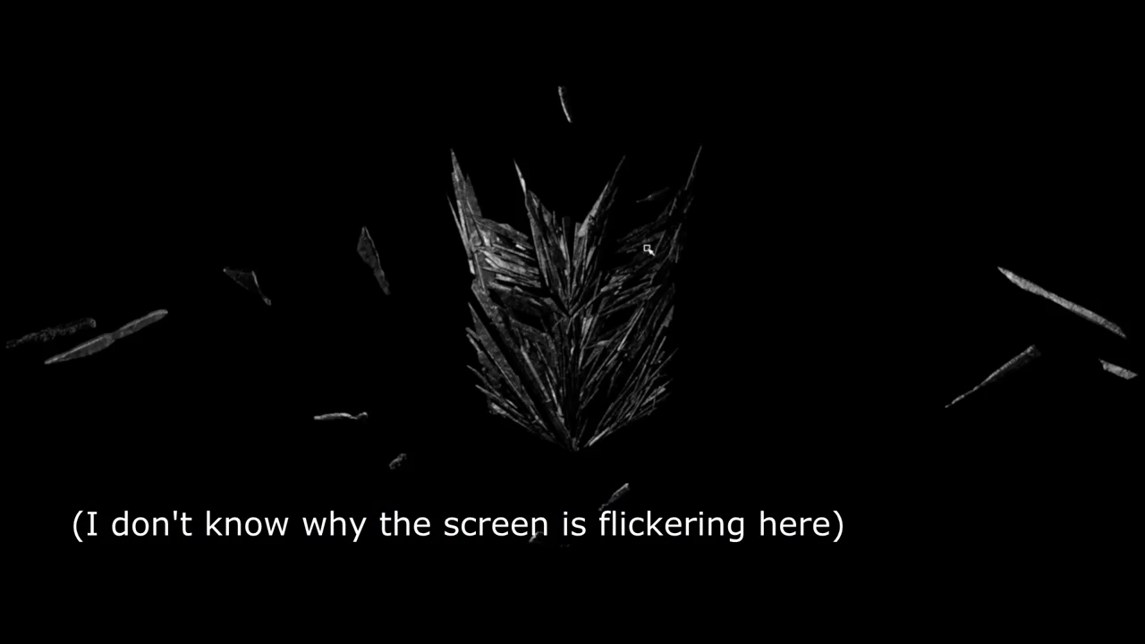
click(685, 242)
click(636, 248)
alt+drag(761, 260, 694, 246)
scroll(690, 260, up, 4)
click(593, 179)
scroll(582, 352, down, 5)
alt+drag(567, 350, 377, 369)
alt+drag(465, 397, 653, 361)
scroll(548, 347, up, 4)
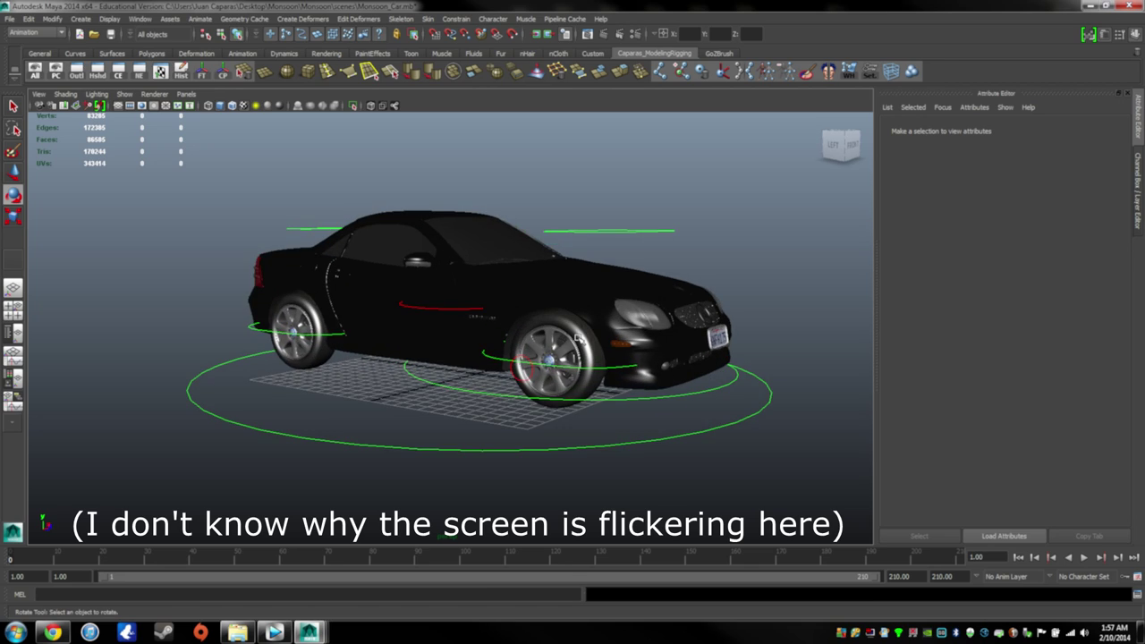
alt+drag(609, 314, 596, 273)
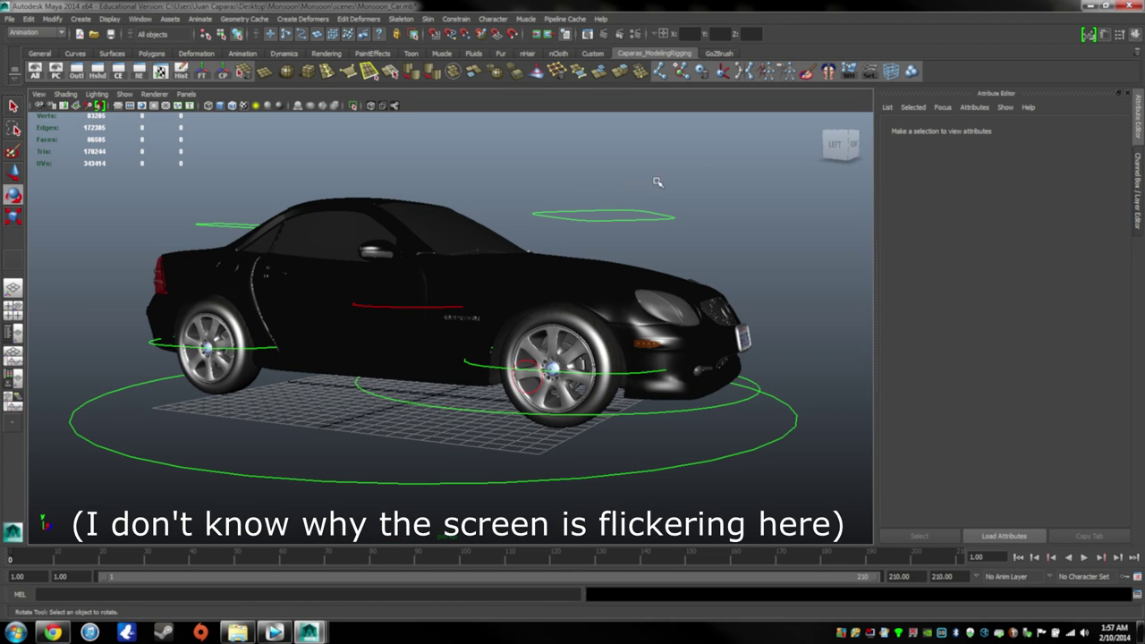
alt+right_drag(707, 227, 596, 303)
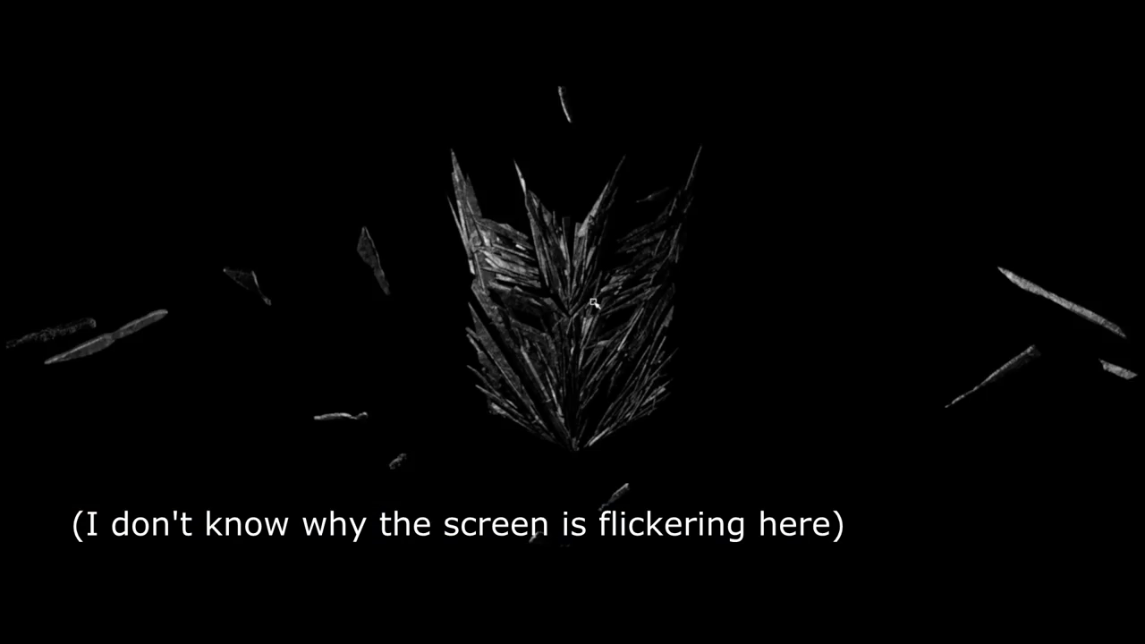
alt+drag(475, 321, 583, 311)
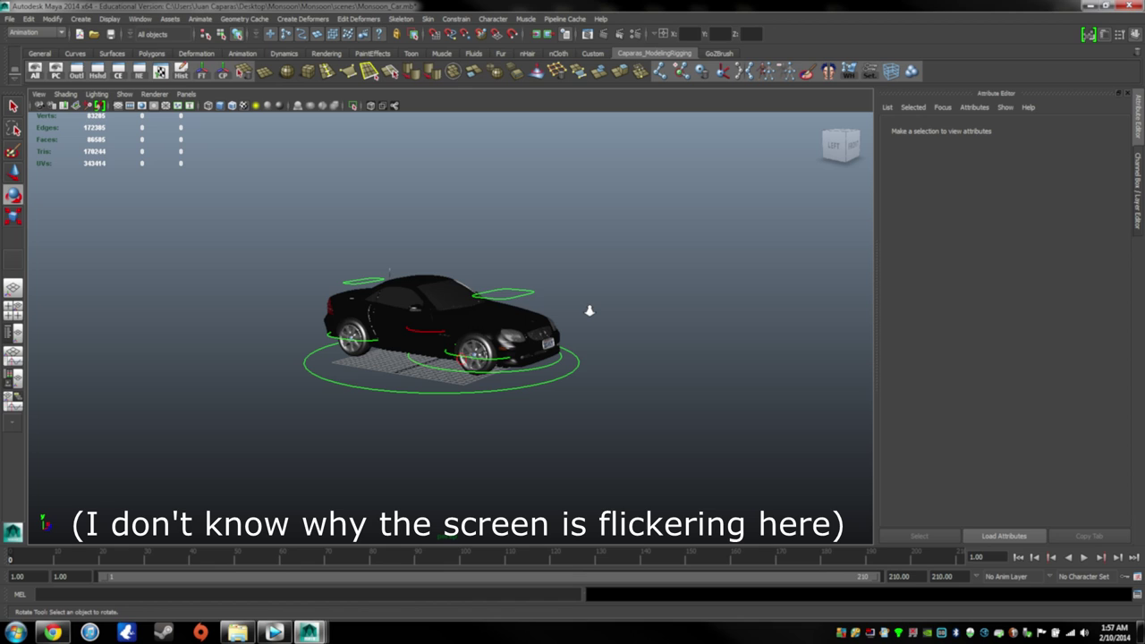
scroll(590, 311, up, 2)
scroll(590, 311, down, 3)
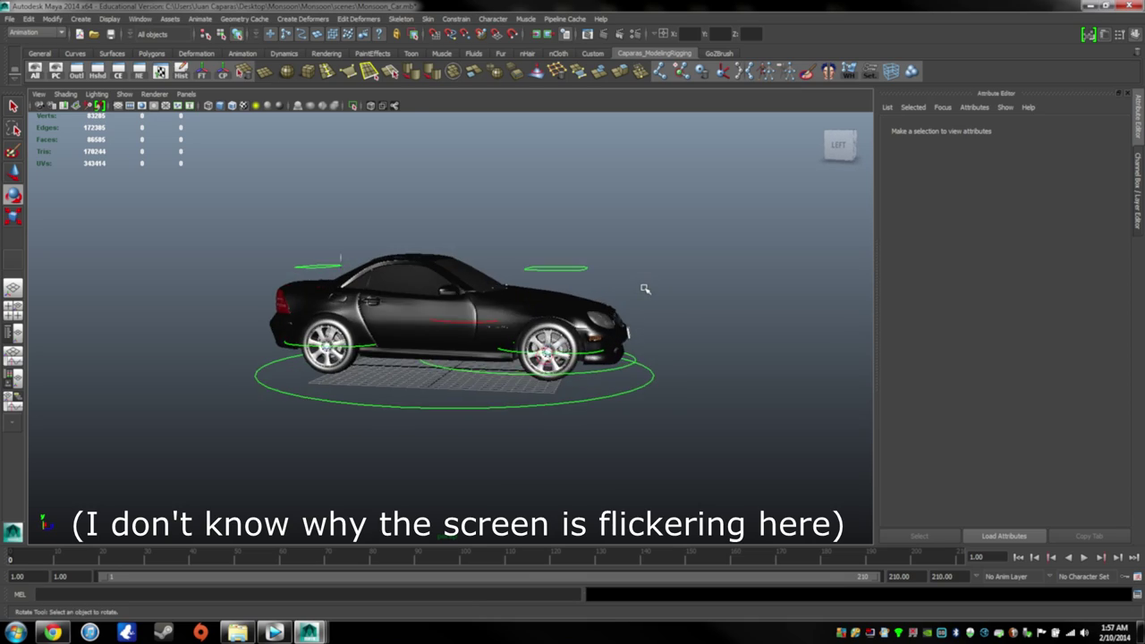
Raise the car's hood by rotating its ctrl_hood control curve
scroll(645, 289, up, 3)
mouse_move(724, 254)
alt+mouse_down()
mouse_move(572, 256)
mouse_move(743, 264)
alt+mouse_up()
drag(663, 217, 631, 250)
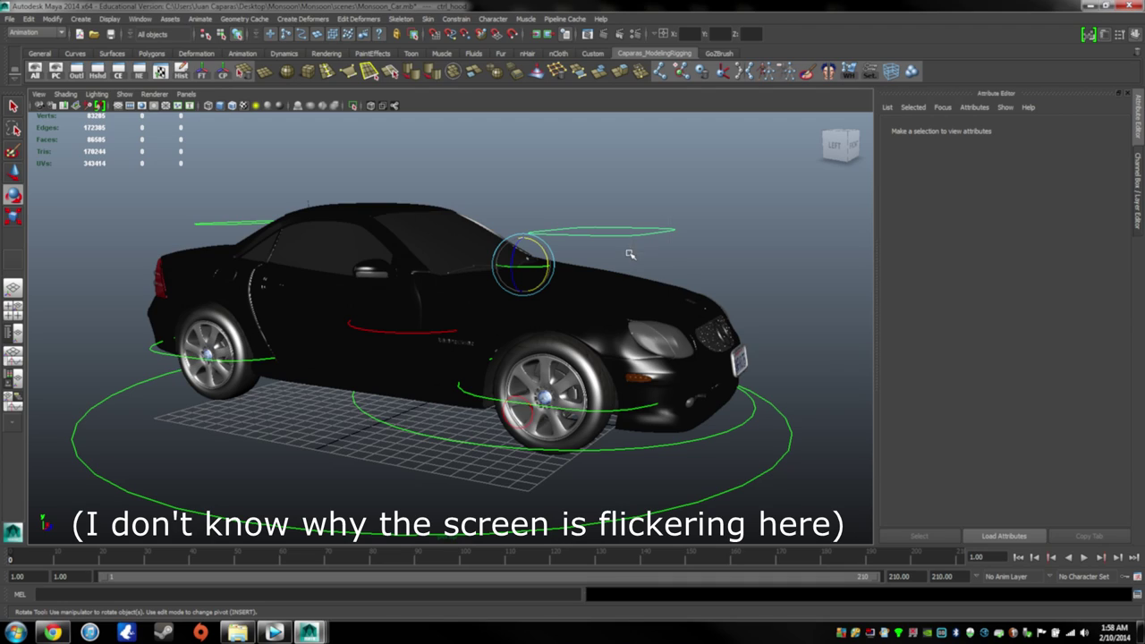
drag(539, 241, 517, 448)
Spin the right front wheel by setting Rotate X of the ctrl_r_wheelturn control to about 41.76
click(533, 405)
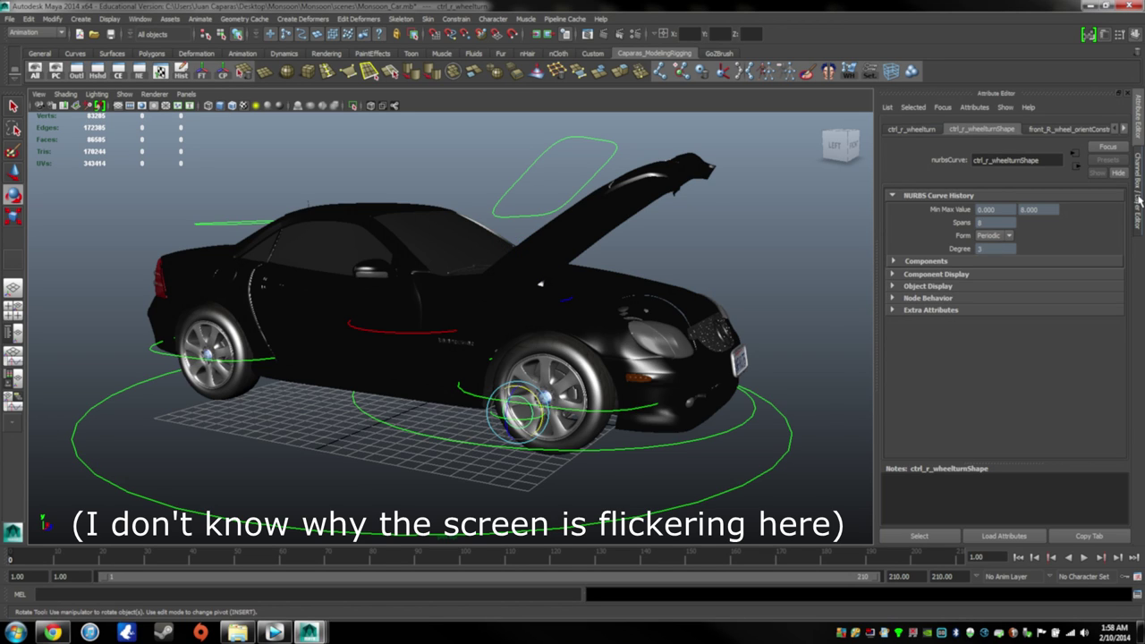
click(1139, 201)
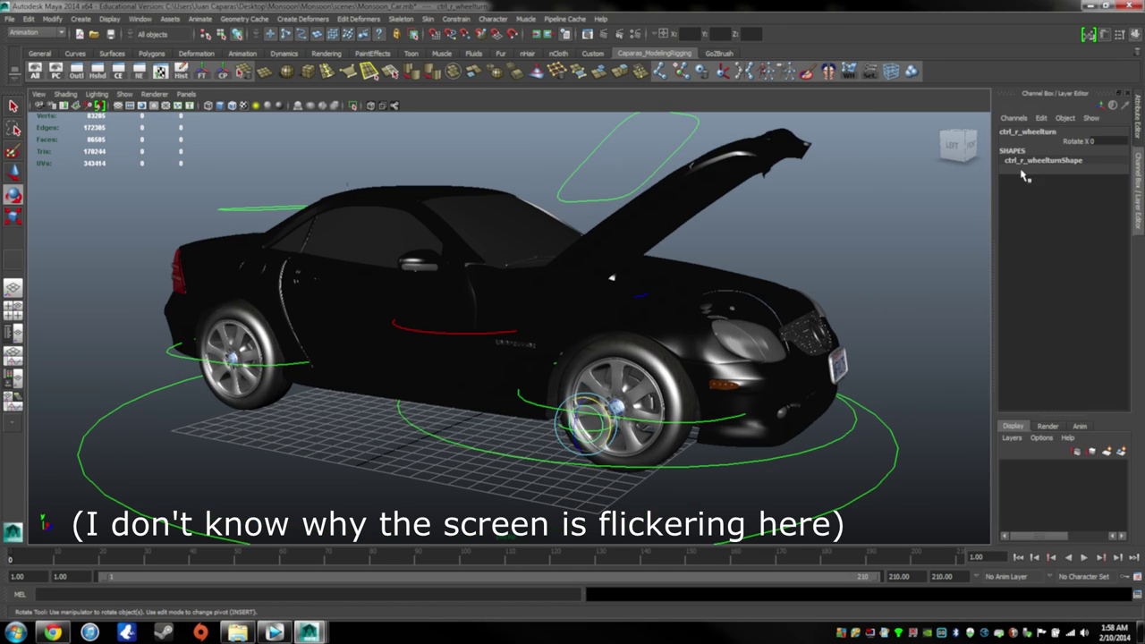
middle_drag(849, 232, 742, 428)
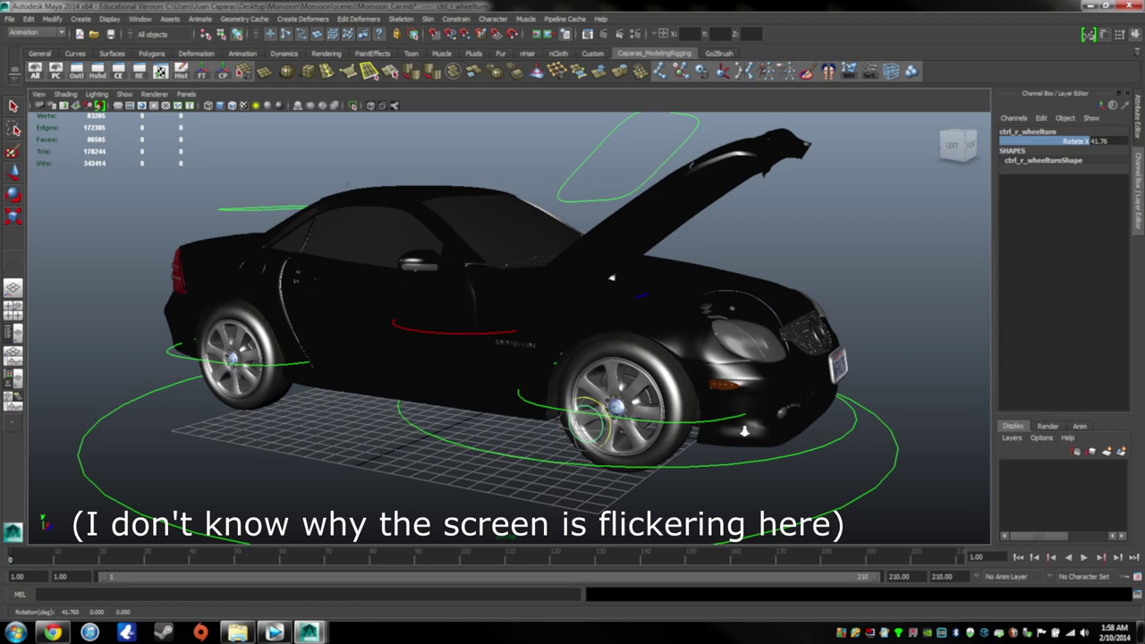
Steer the front wheels in both directions with the Front Wheels Steer attribute of the ctrl_frontWheels control
scroll(707, 426, down, 2)
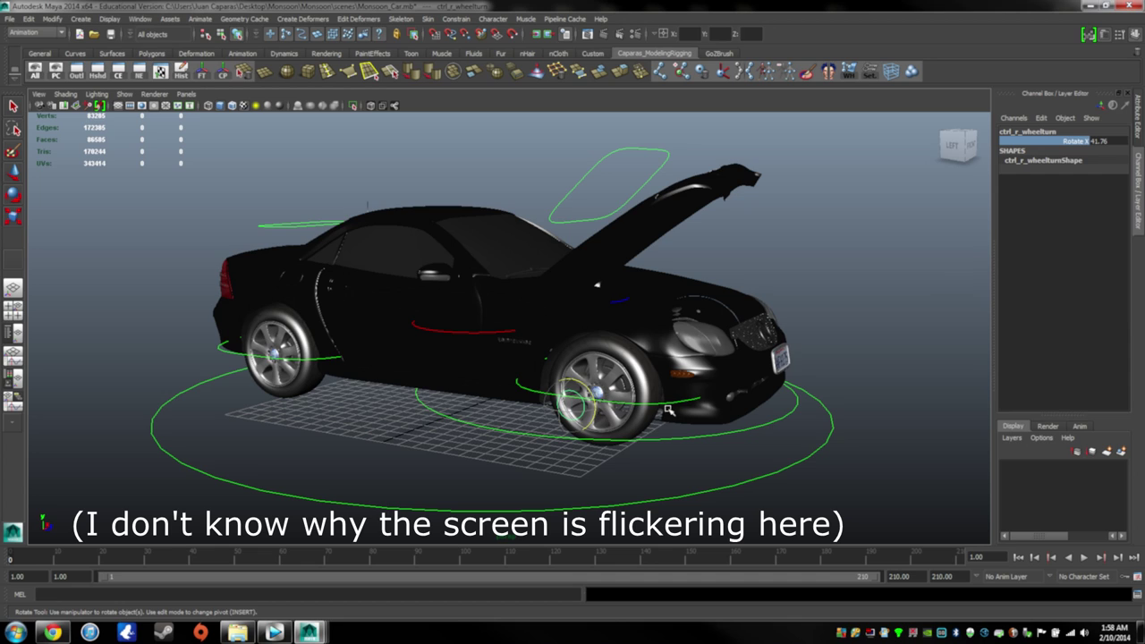
click(669, 408)
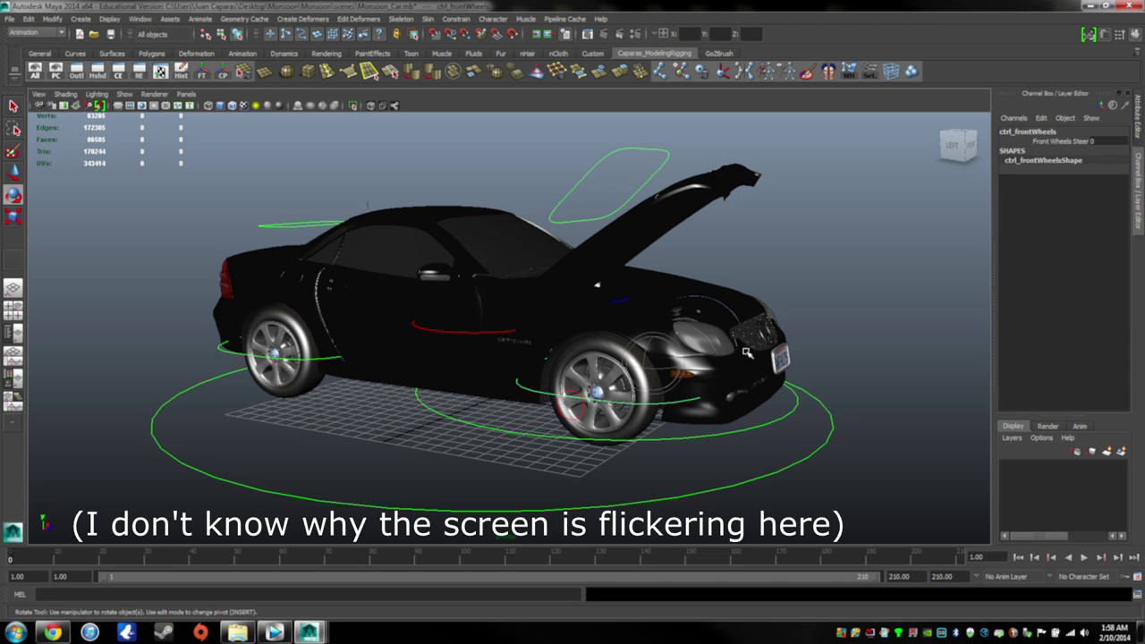
click(1051, 141)
middle_drag(812, 270, 877, 266)
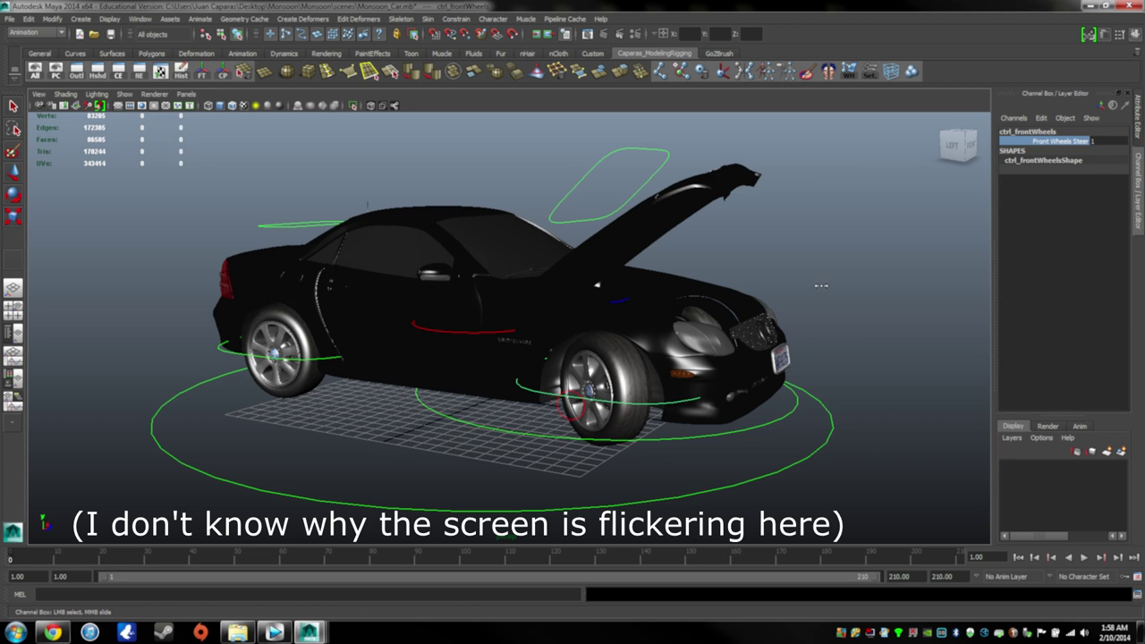
alt+drag(850, 297, 804, 269)
middle_drag(817, 264, 760, 282)
Try setting Right Door Window Slide on the ctrl_r_door control to 2.2
drag(746, 279, 775, 258)
alt+middle_drag(775, 258, 692, 172)
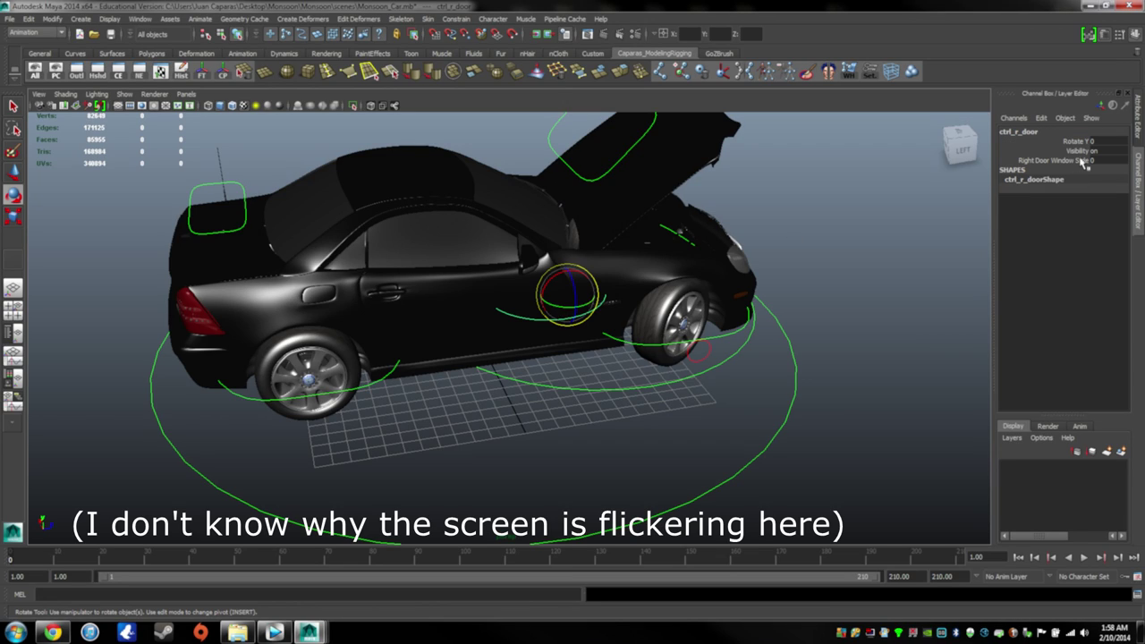
click(1064, 161)
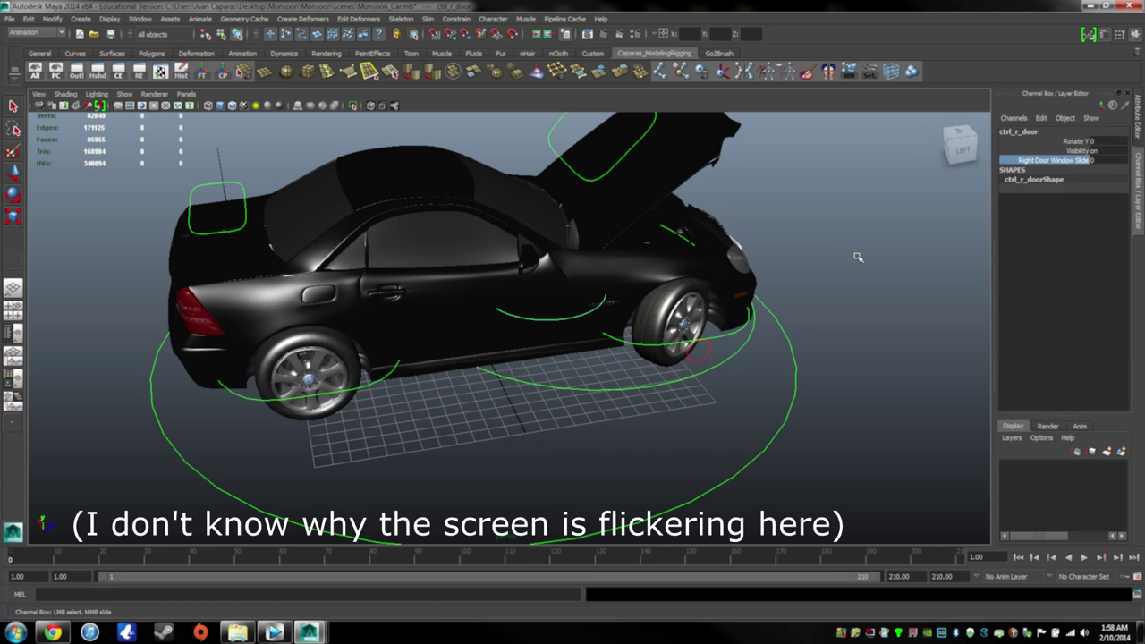
alt+drag(857, 256, 866, 239)
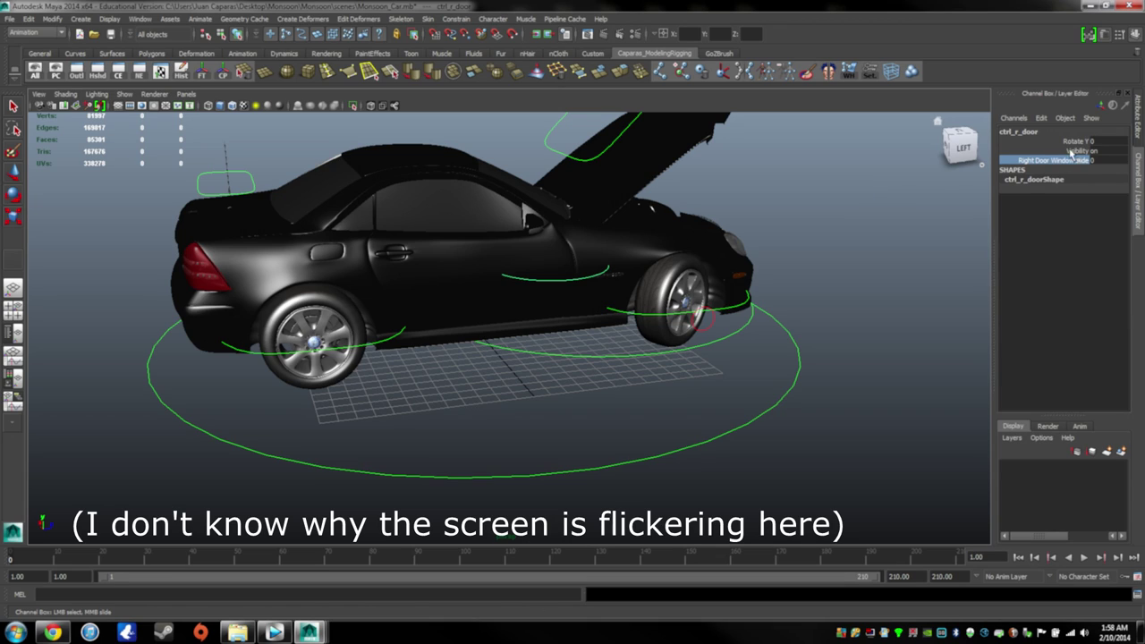
middle_drag(812, 213, 824, 213)
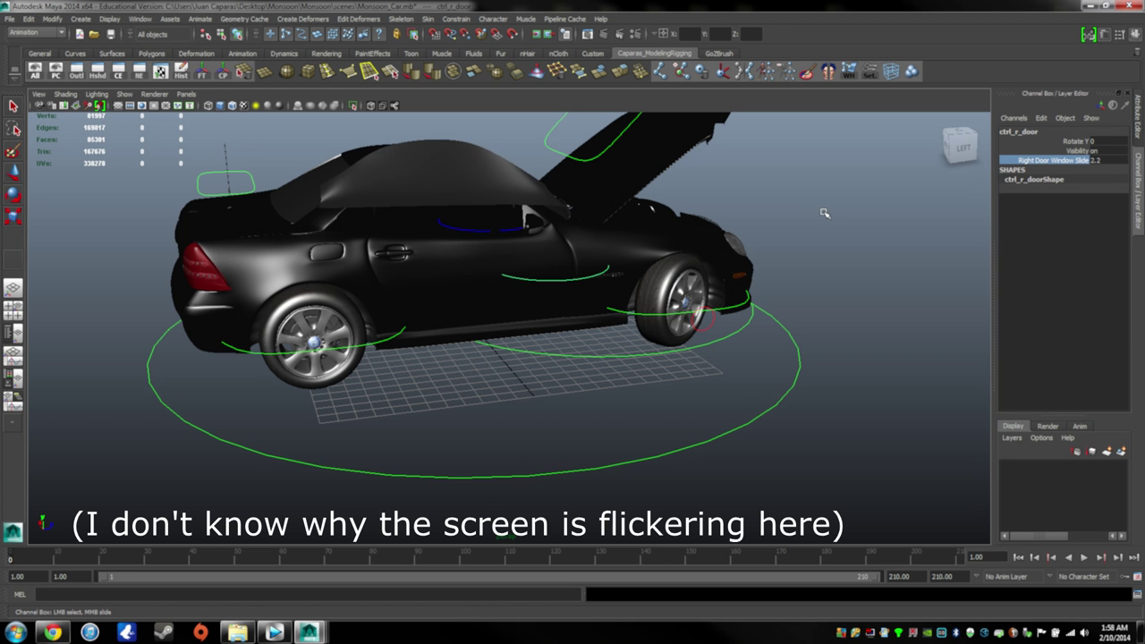
Try opening the right door by setting ctrl_r_door's Rotate Y to about 60.12, then undo the rotation
click(1078, 142)
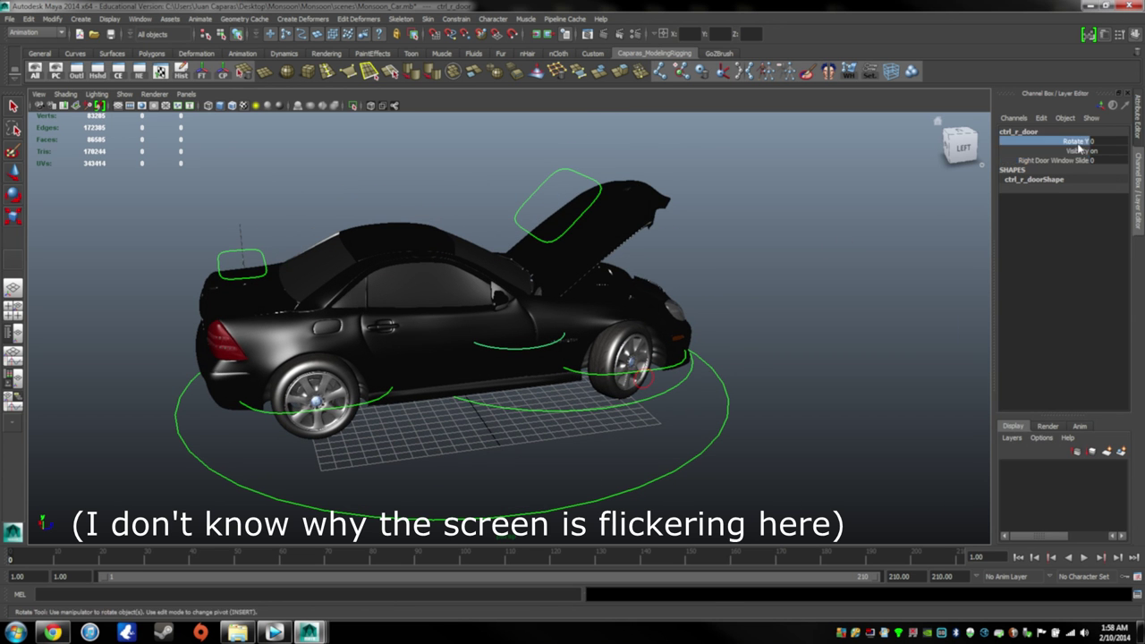
alt+right_drag(473, 315, 627, 320)
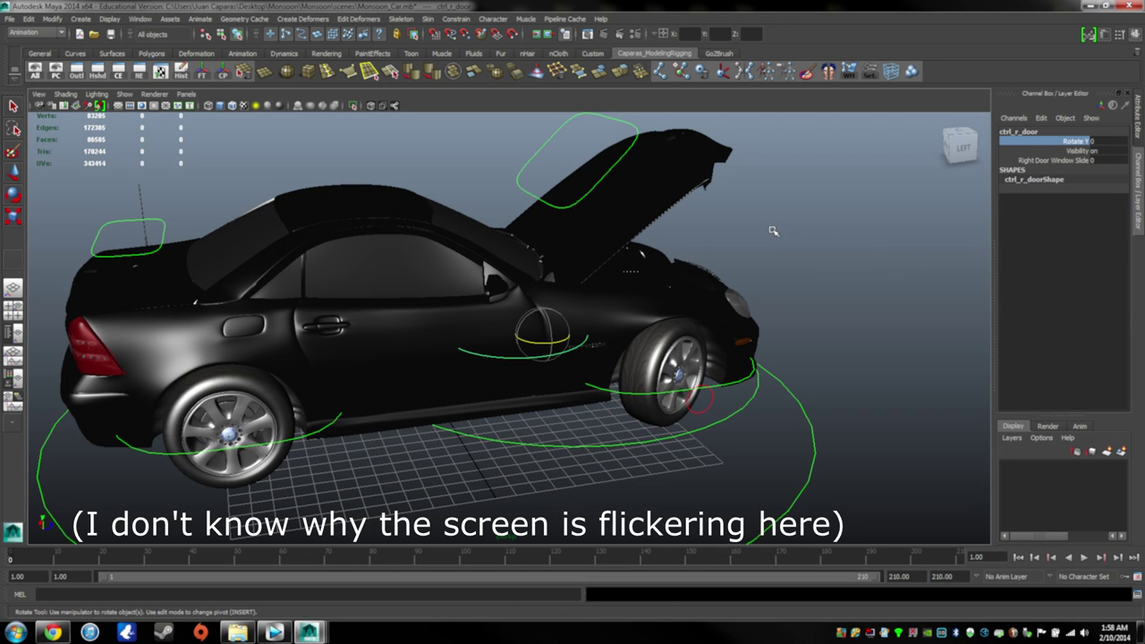
middle_drag(742, 253, 703, 260)
alt+drag(823, 246, 586, 271)
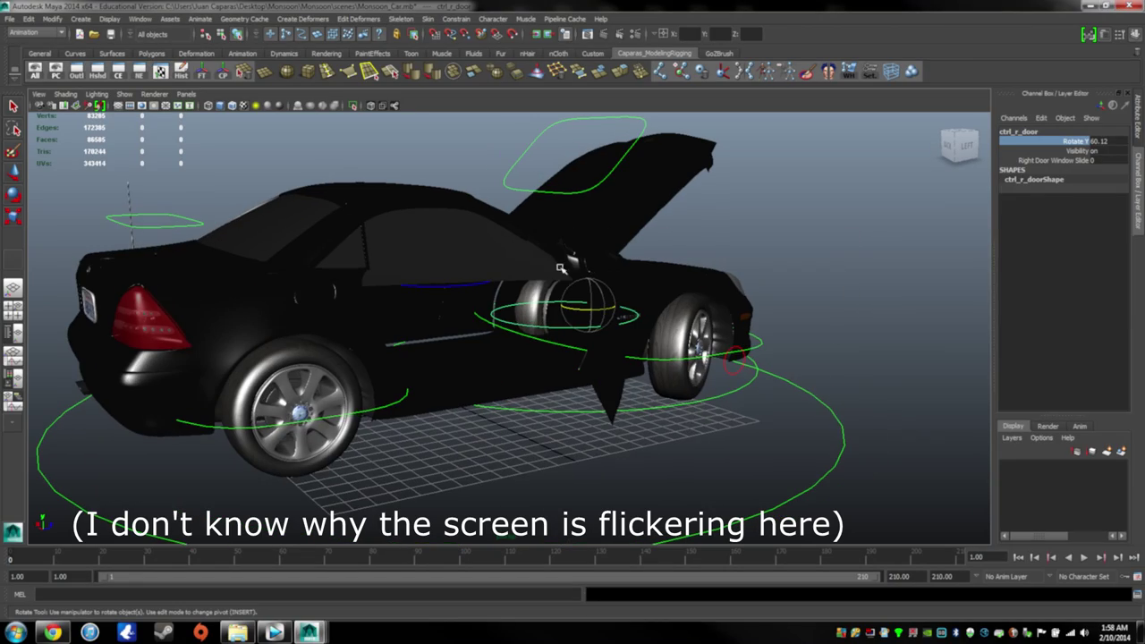
alt+drag(870, 244, 818, 237)
key(ctrl+z)
Pose the right door with ctrl_r_door: Right Door Window Slide -3.4, Rotate Y about 59.939, and control Visibility off
click(1060, 162)
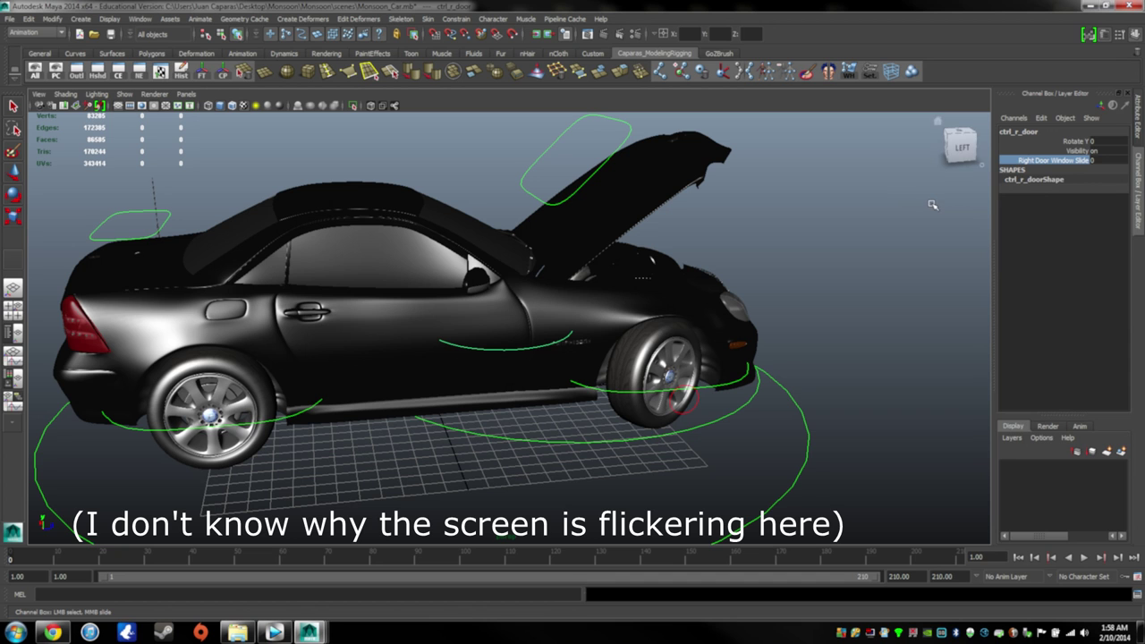
middle_drag(908, 211, 888, 213)
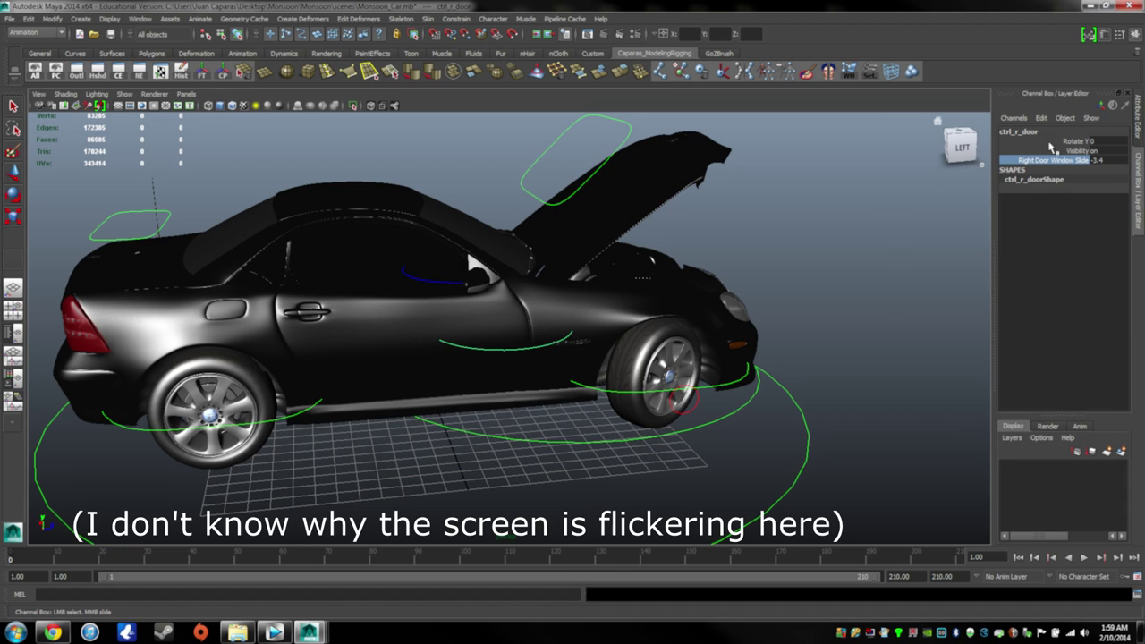
click(1079, 141)
middle_drag(886, 228, 957, 222)
click(1079, 151)
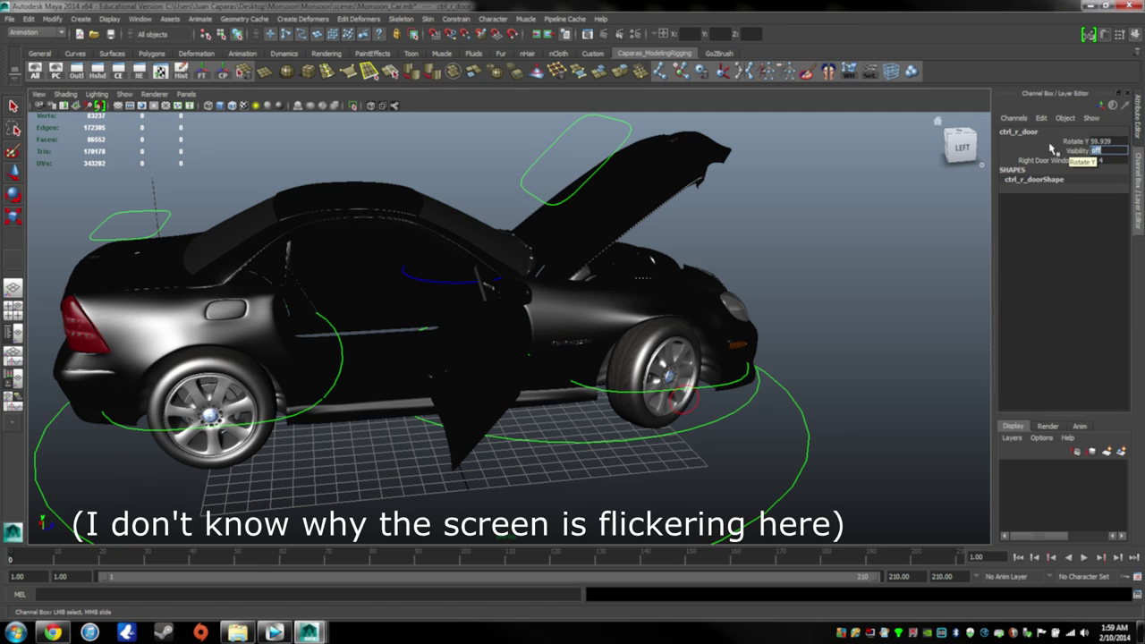
Inspect the open right door, raised hood and front end of the car from the front and side
alt+drag(805, 233, 786, 262)
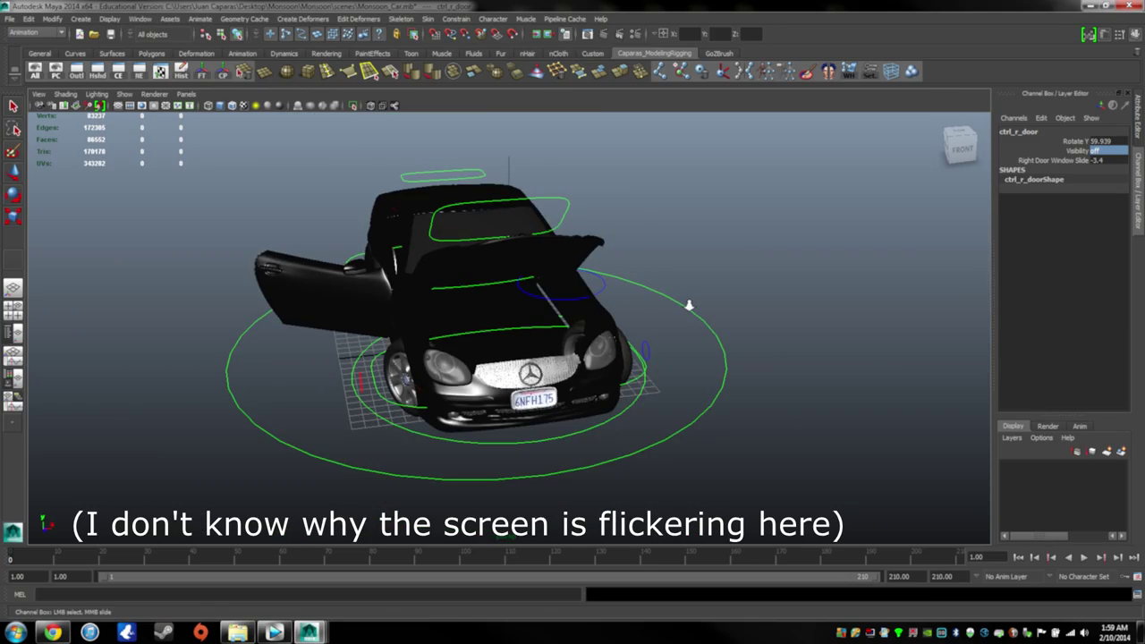
scroll(687, 304, up, 3)
alt+drag(686, 307, 720, 267)
scroll(767, 296, down, 5)
alt+drag(812, 240, 787, 246)
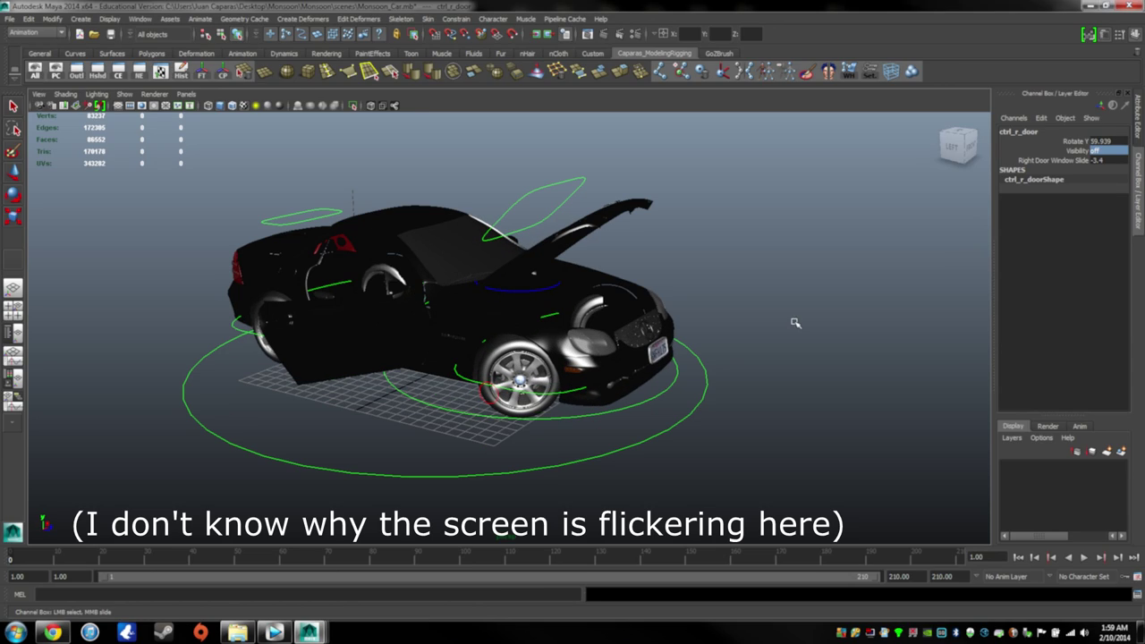
alt+drag(784, 304, 816, 308)
scroll(748, 314, up, 4)
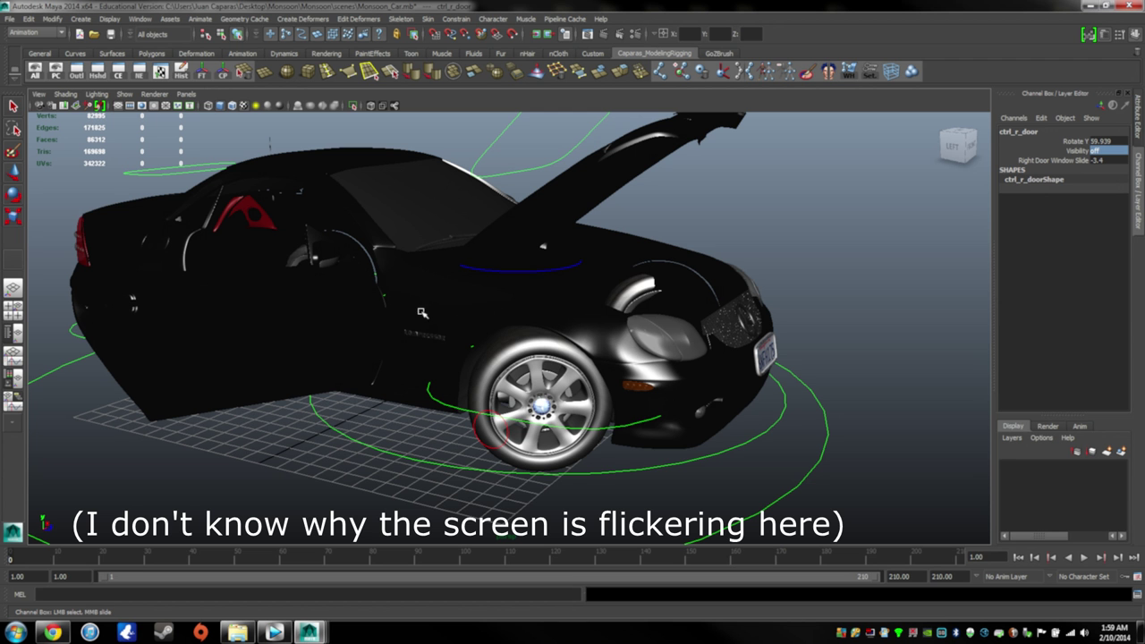
Examine the rear tail light and licence plate area up close, then the whole car from both sides
alt+right_drag(627, 331, 460, 335)
alt+drag(642, 305, 698, 290)
alt+drag(602, 287, 703, 332)
scroll(628, 286, up, 6)
mouse_move(630, 287)
alt+middle_down()
mouse_move(676, 261)
mouse_move(613, 281)
alt+middle_up()
scroll(615, 282, up, 8)
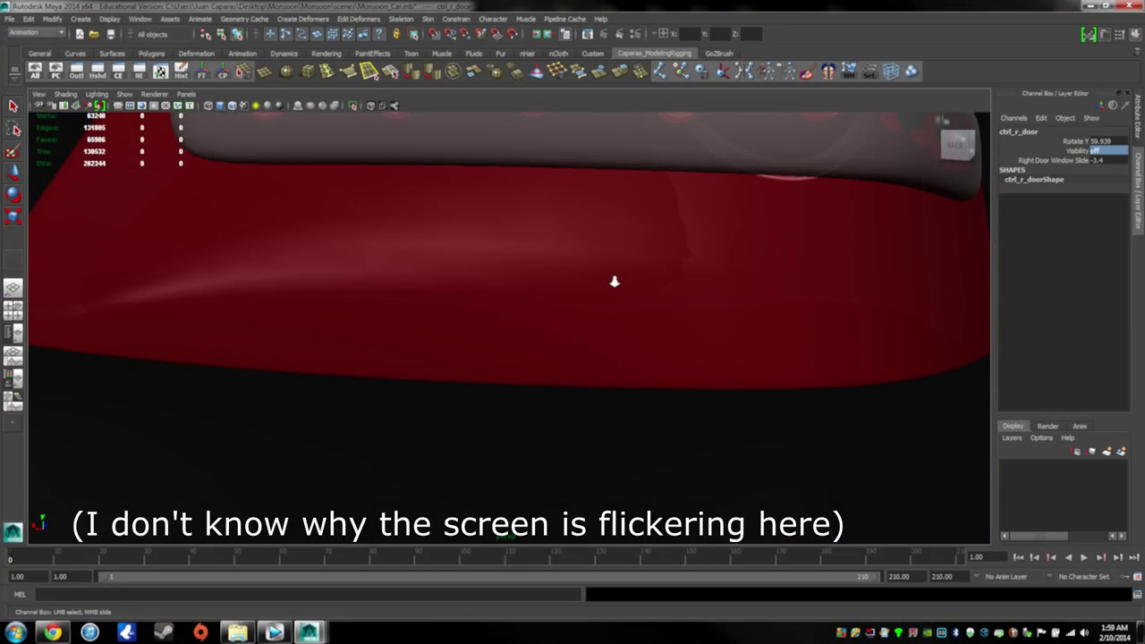
scroll(614, 282, down, 5)
alt+drag(615, 282, 573, 285)
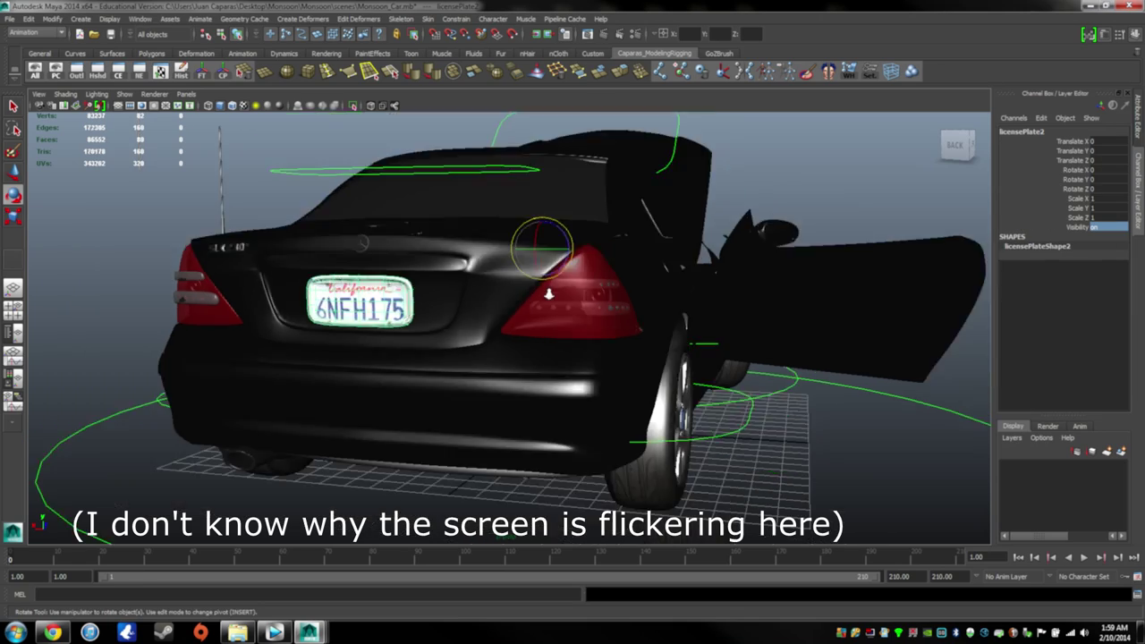
scroll(537, 242, down, 3)
alt+drag(524, 256, 592, 252)
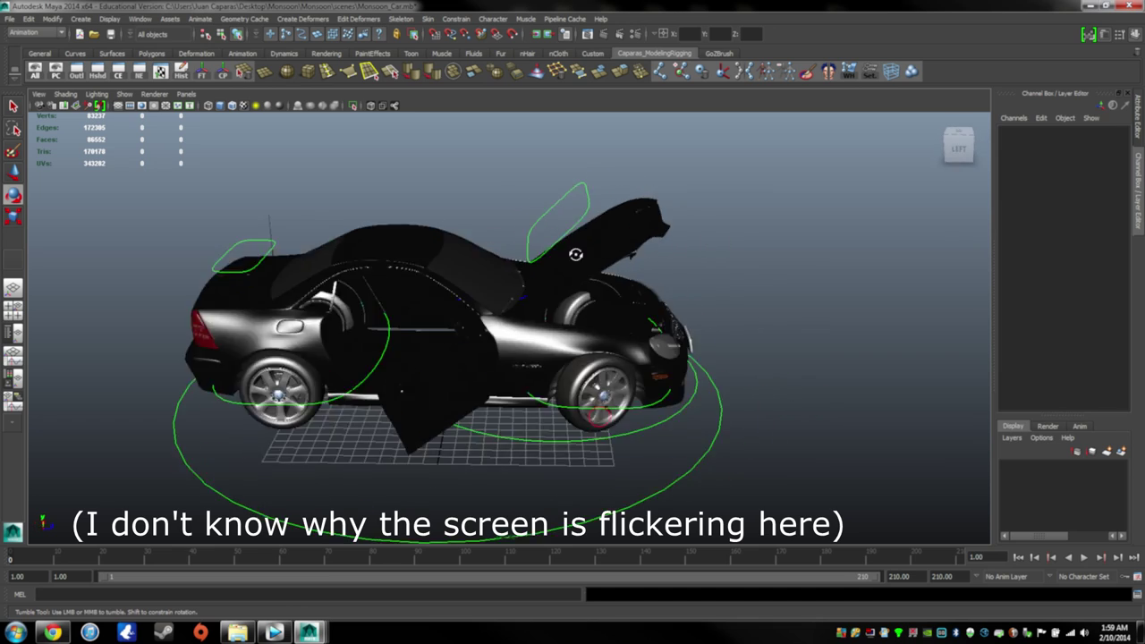
alt+drag(346, 244, 346, 244)
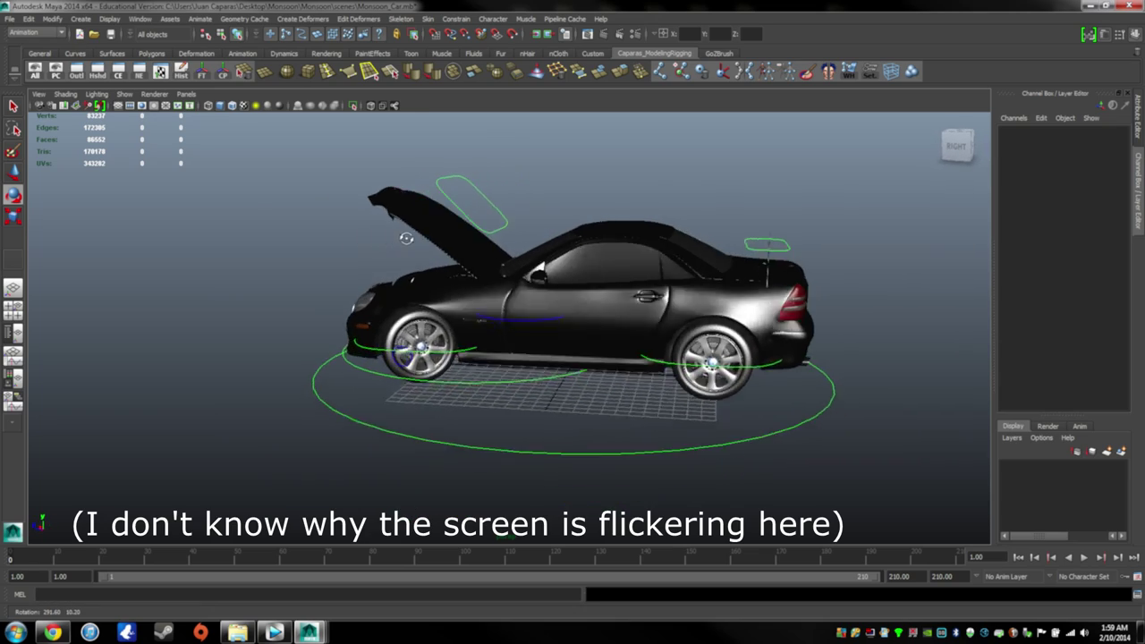
alt+drag(611, 238, 363, 265)
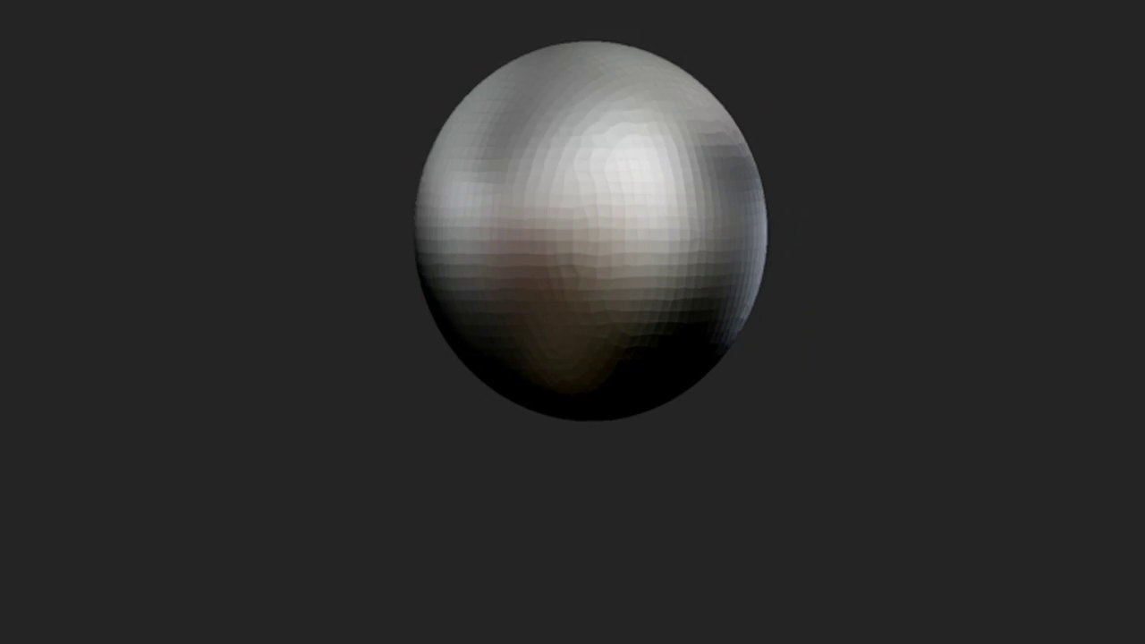